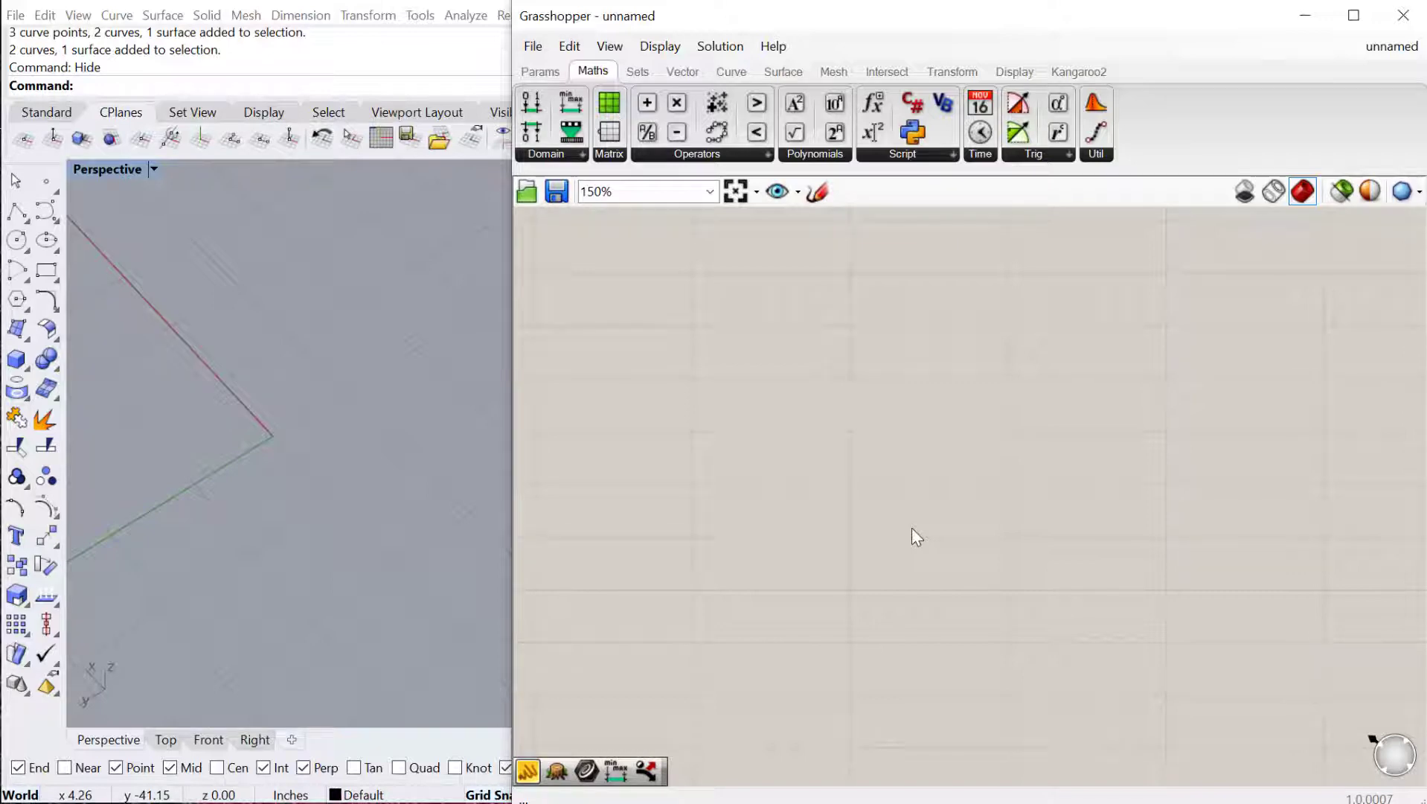
# Step: In Rhino's Front view, draw a degree-3 control point curve with four points forming an S shape across the origin
pyautogui.click(372, 436)
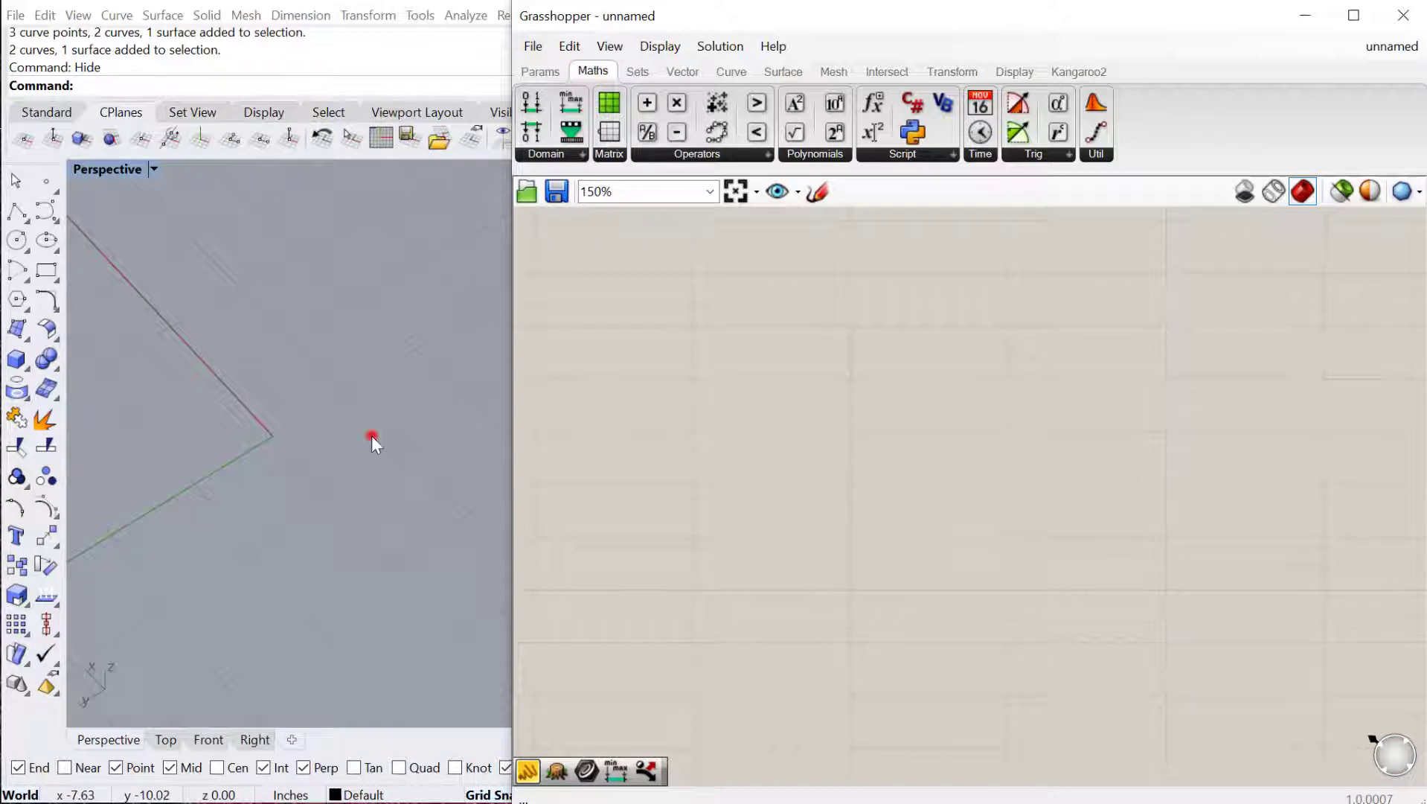
pyautogui.click(208, 739)
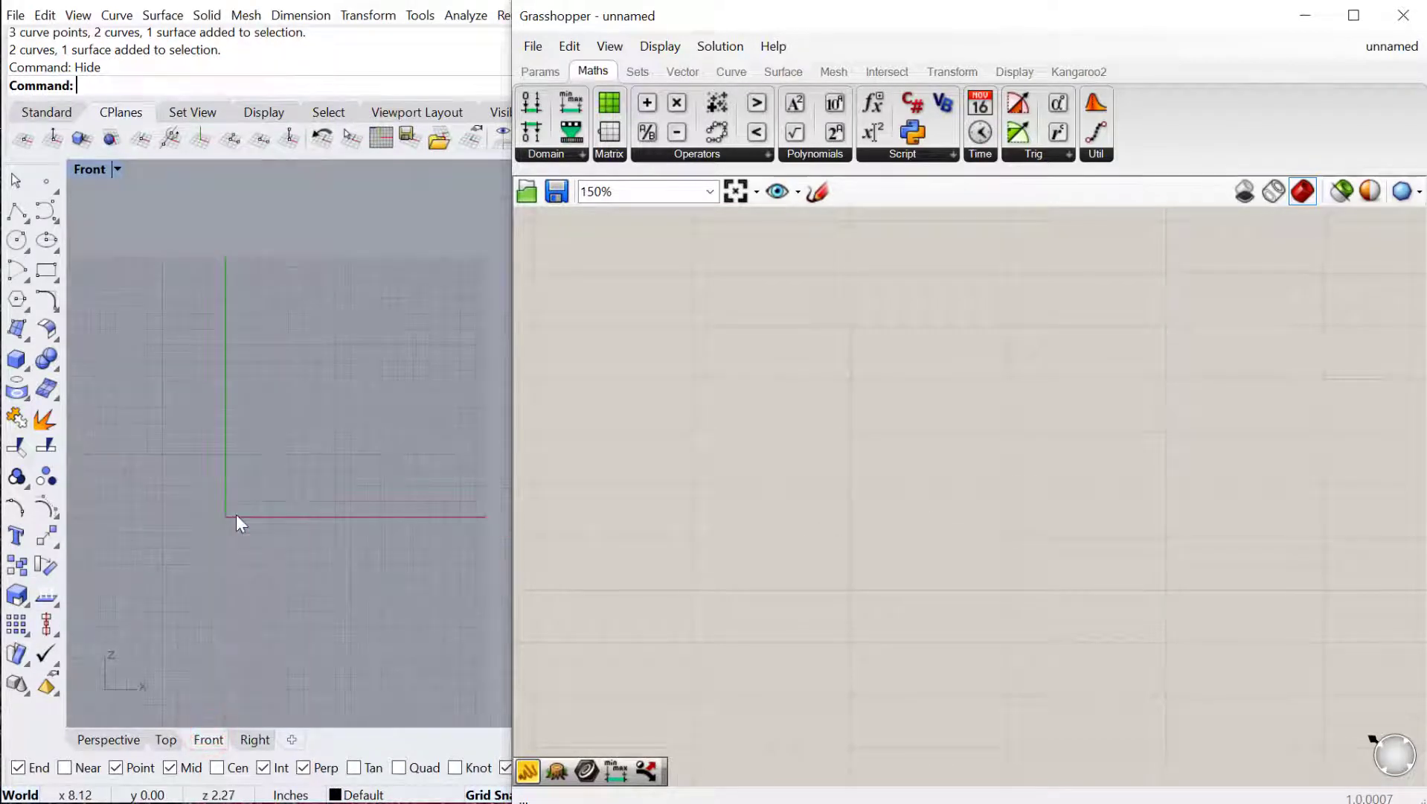
pyautogui.write('curve')
pyautogui.press('Return')
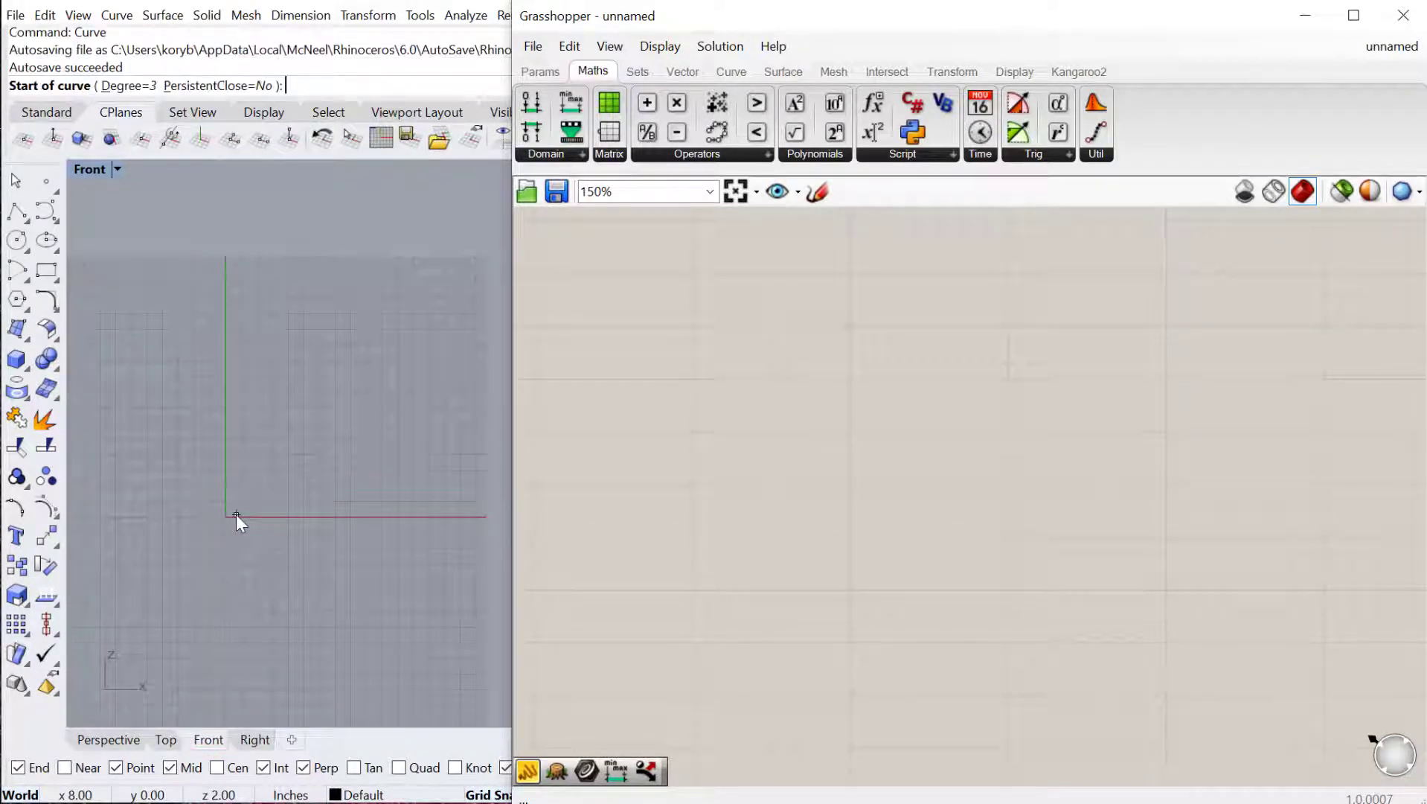
pyautogui.click(145, 527)
pyautogui.click(232, 350)
pyautogui.click(366, 653)
pyautogui.click(445, 535)
pyautogui.rightClick(448, 537)
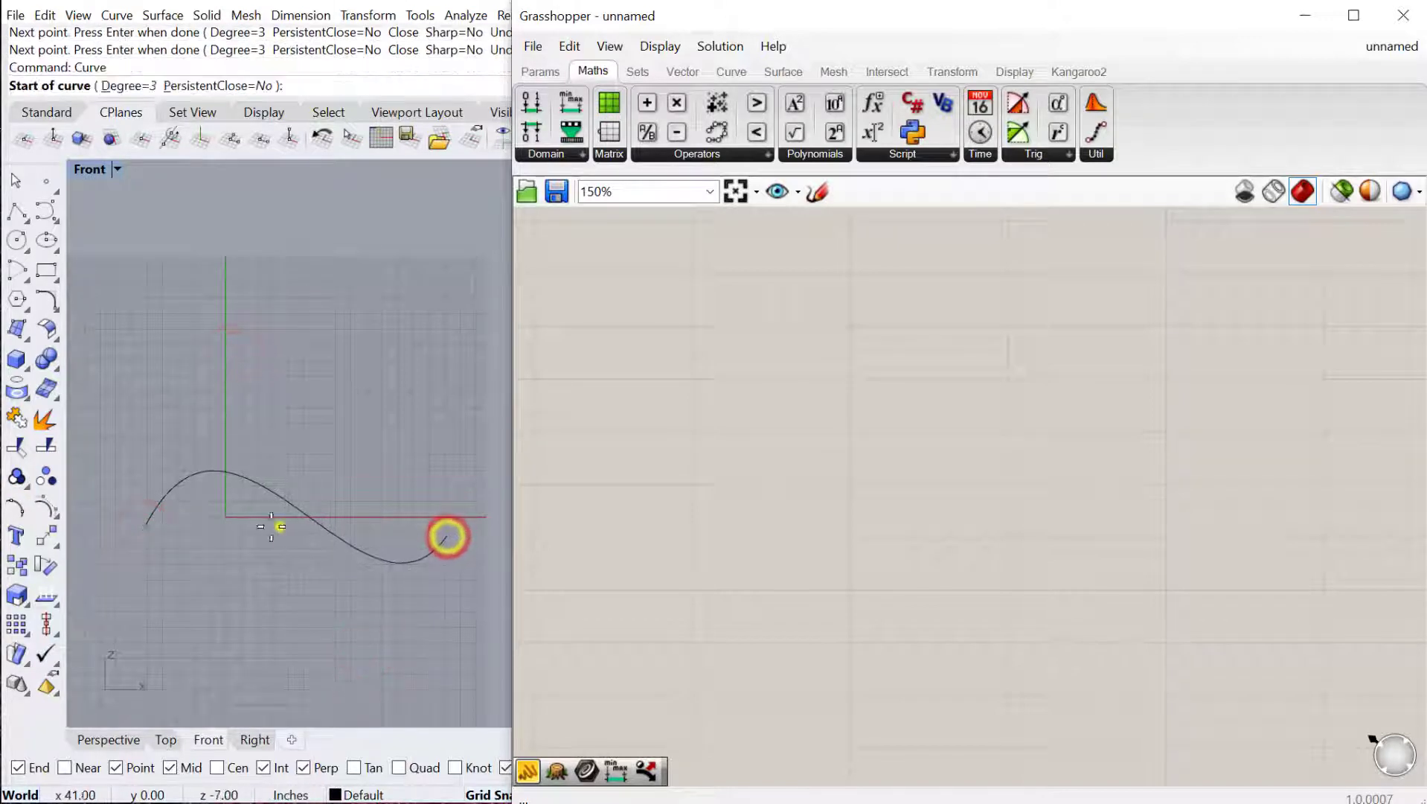
# Step: Draw a second curve through three control points as a single arch overlapping the S-shaped curve
pyautogui.click(159, 536)
pyautogui.click(283, 431)
pyautogui.click(404, 529)
pyautogui.rightClick(404, 529)
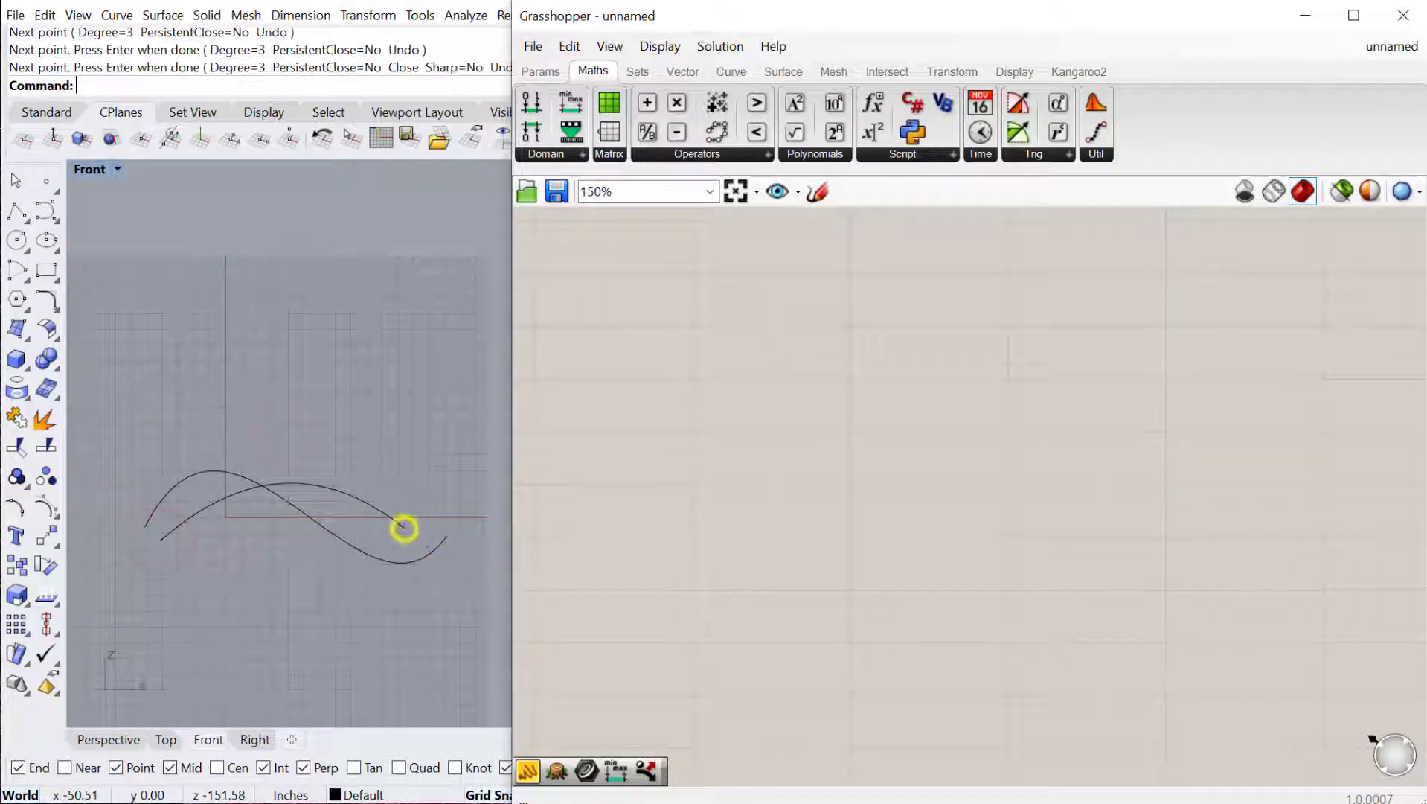
# Step: In the Perspective view, move the S-shaped curve away from the arched curve along the Y direction
pyautogui.click(108, 739)
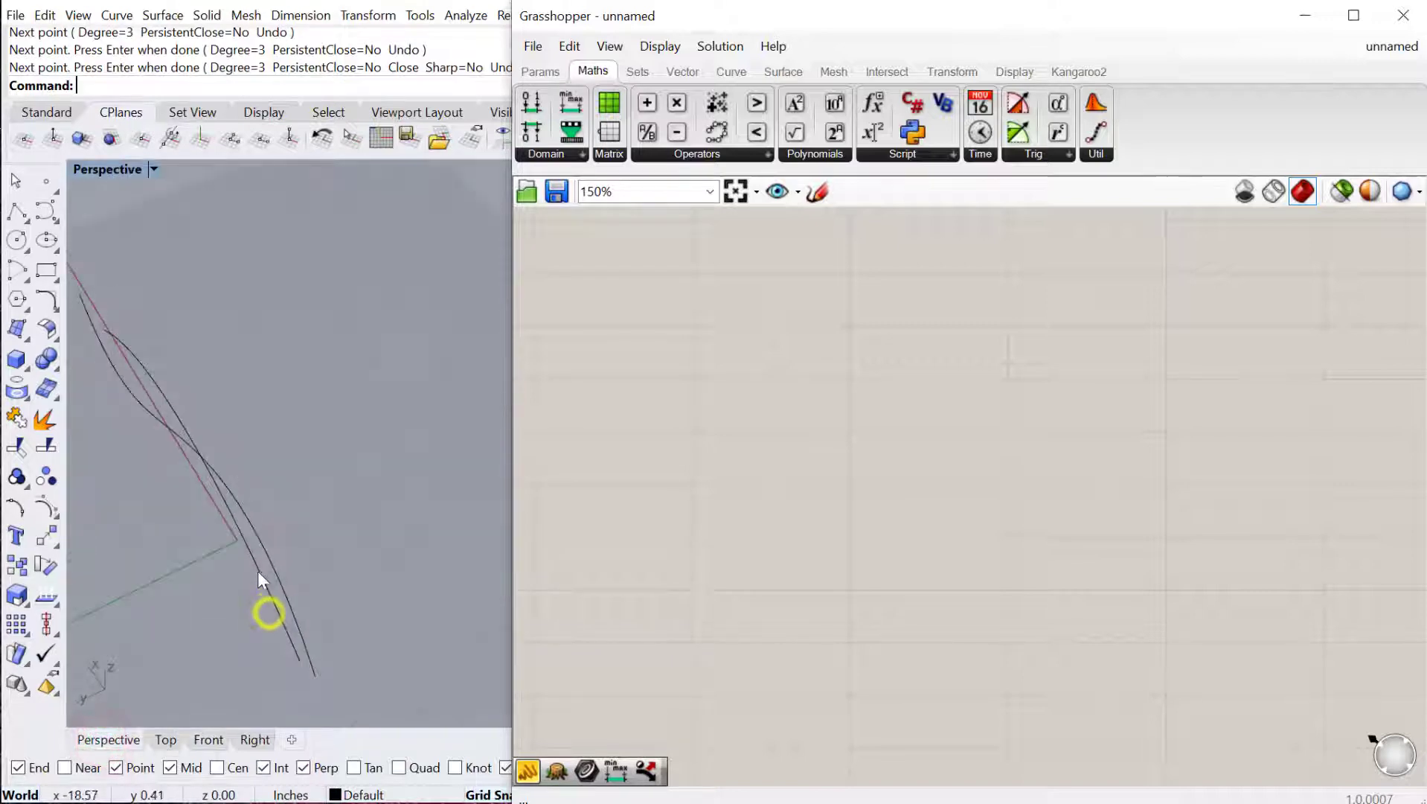
pyautogui.click(264, 554)
pyautogui.moveTo(136, 464); pyautogui.dragTo(451, 328)
pyautogui.scroll(-3, 281, 388)
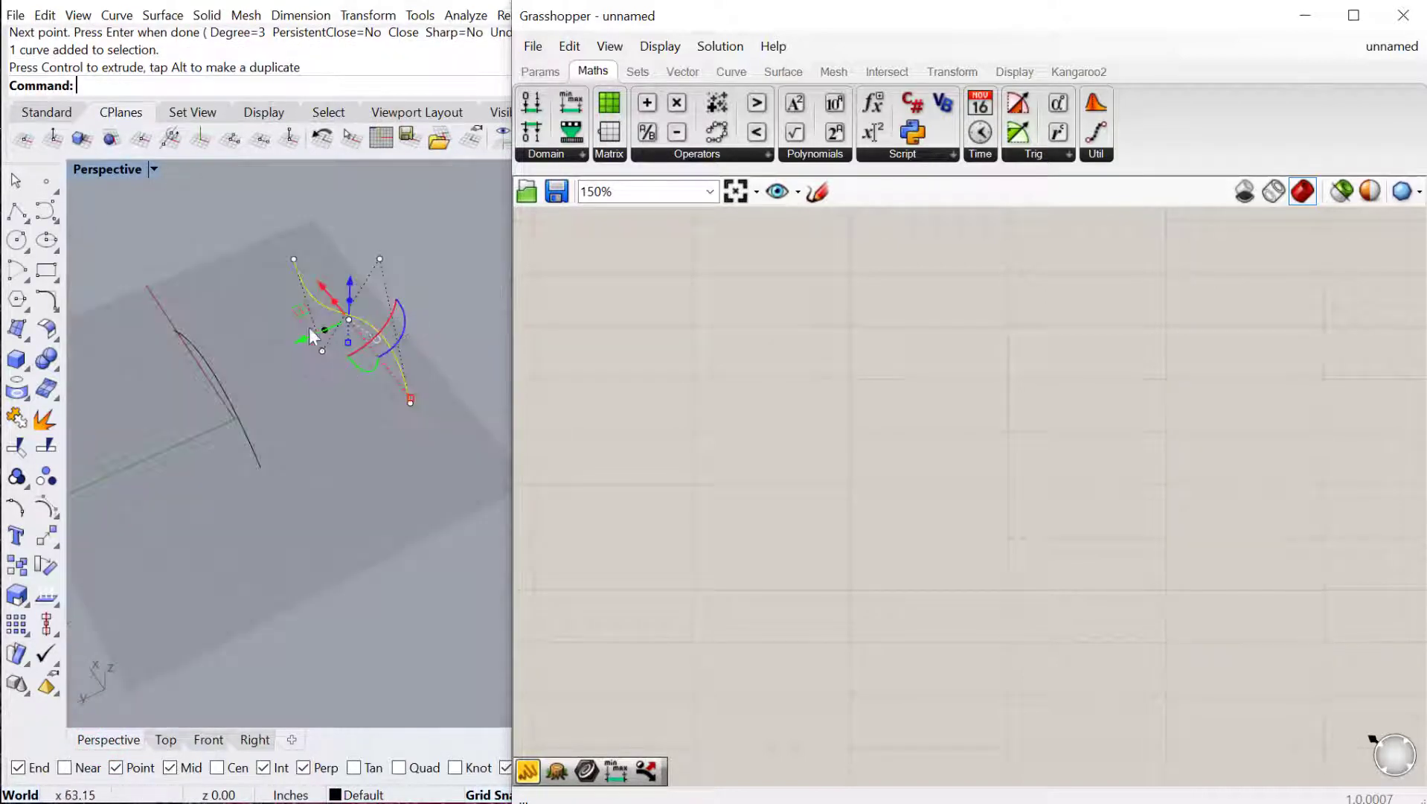
# Step: Loft a surface between the S-shaped curve and the arched curve with the default loft options
pyautogui.moveTo(311, 338); pyautogui.dragTo(181, 224)
pyautogui.write('loft')
pyautogui.press('Return')
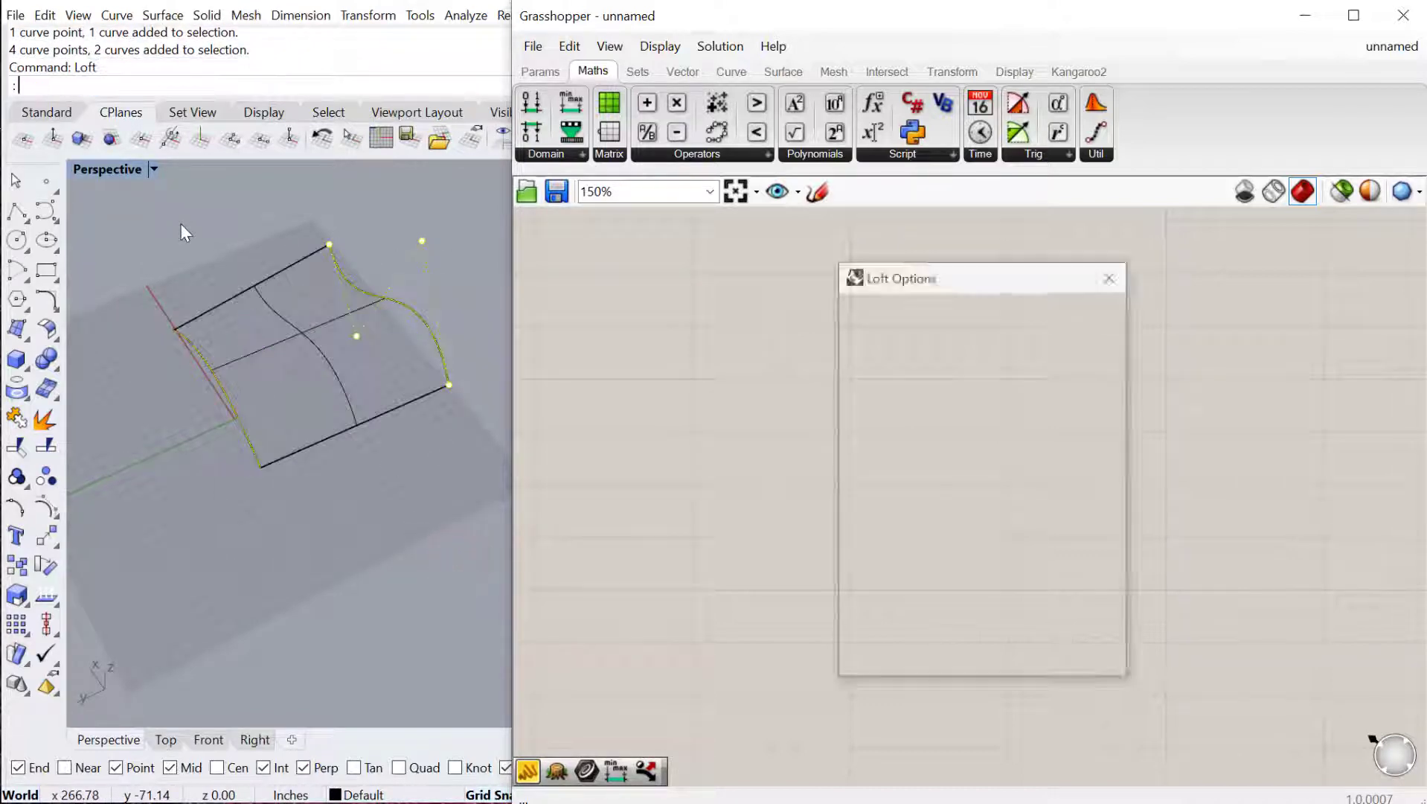
pyautogui.press('Return')
# Step: In Grasshopper, add a Surface parameter and reference the lofted Rhino surface in it
pyautogui.doubleClick(623, 400)
pyautogui.write('sur')
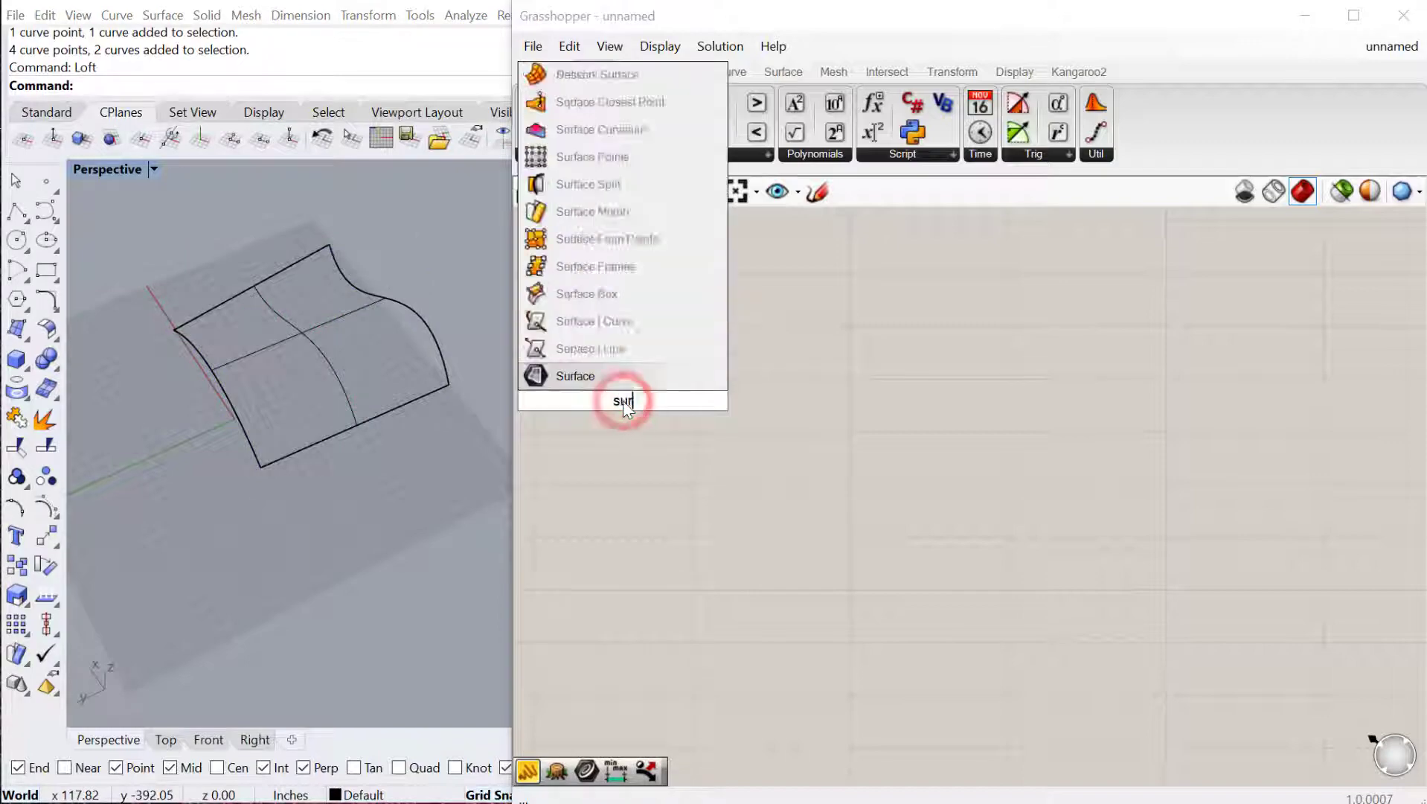
pyautogui.write('face')
pyautogui.press('Return')
pyautogui.rightClick(624, 402)
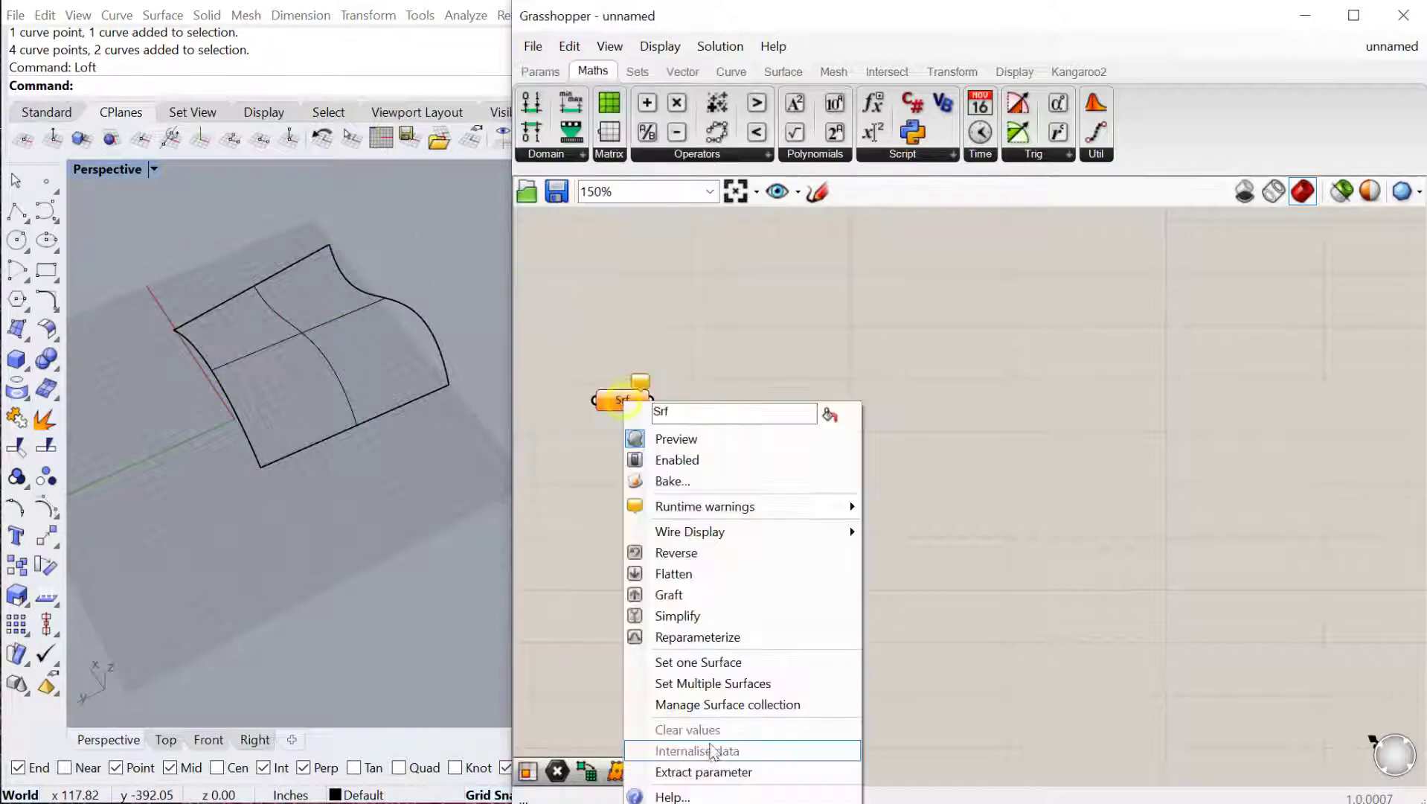
pyautogui.click(718, 662)
pyautogui.click(334, 385)
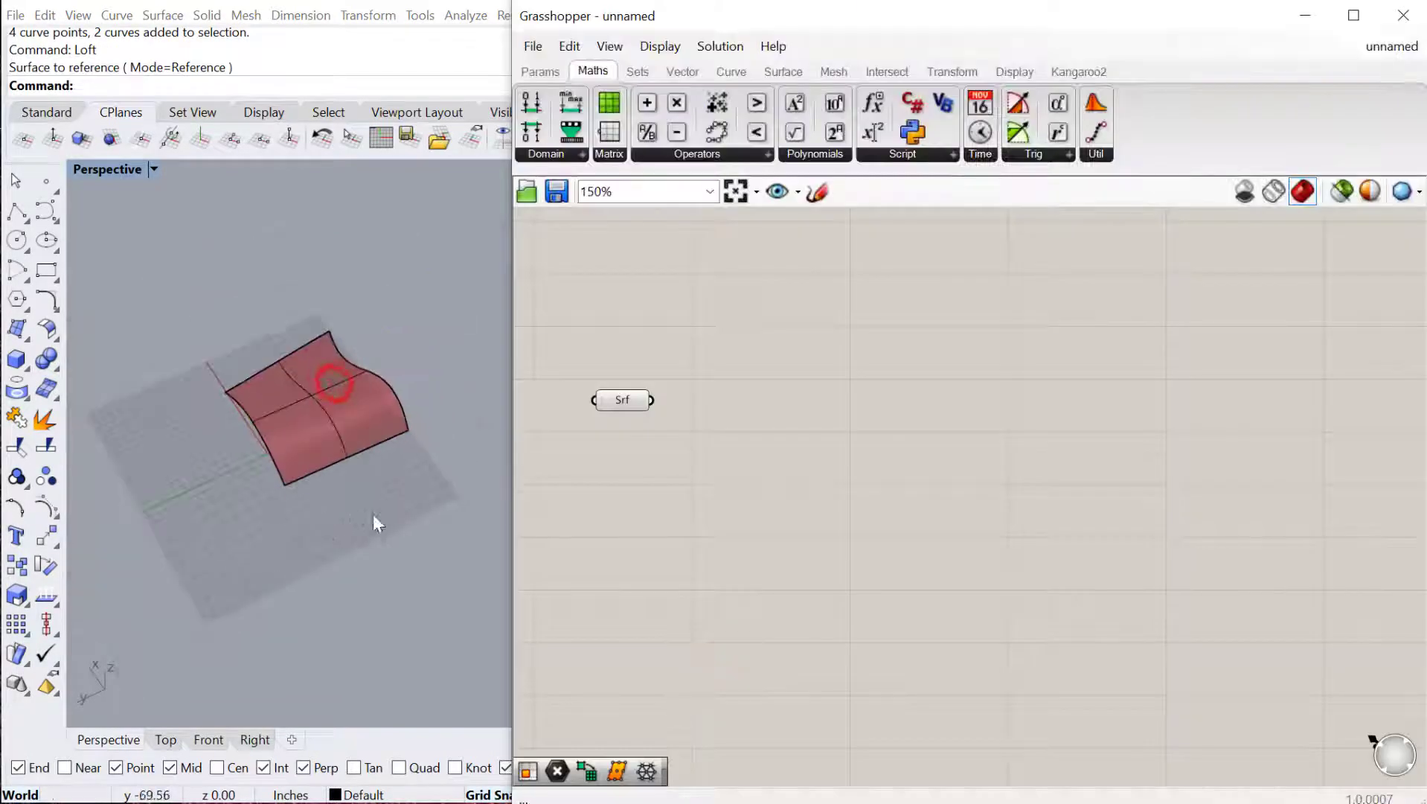
# Step: Hide the two original curves and the lofted surface in Rhino, leaving the Grasshopper preview in view
pyautogui.moveTo(424, 558); pyautogui.dragTo(242, 315)
pyautogui.hotkey('ctrl', 'h')
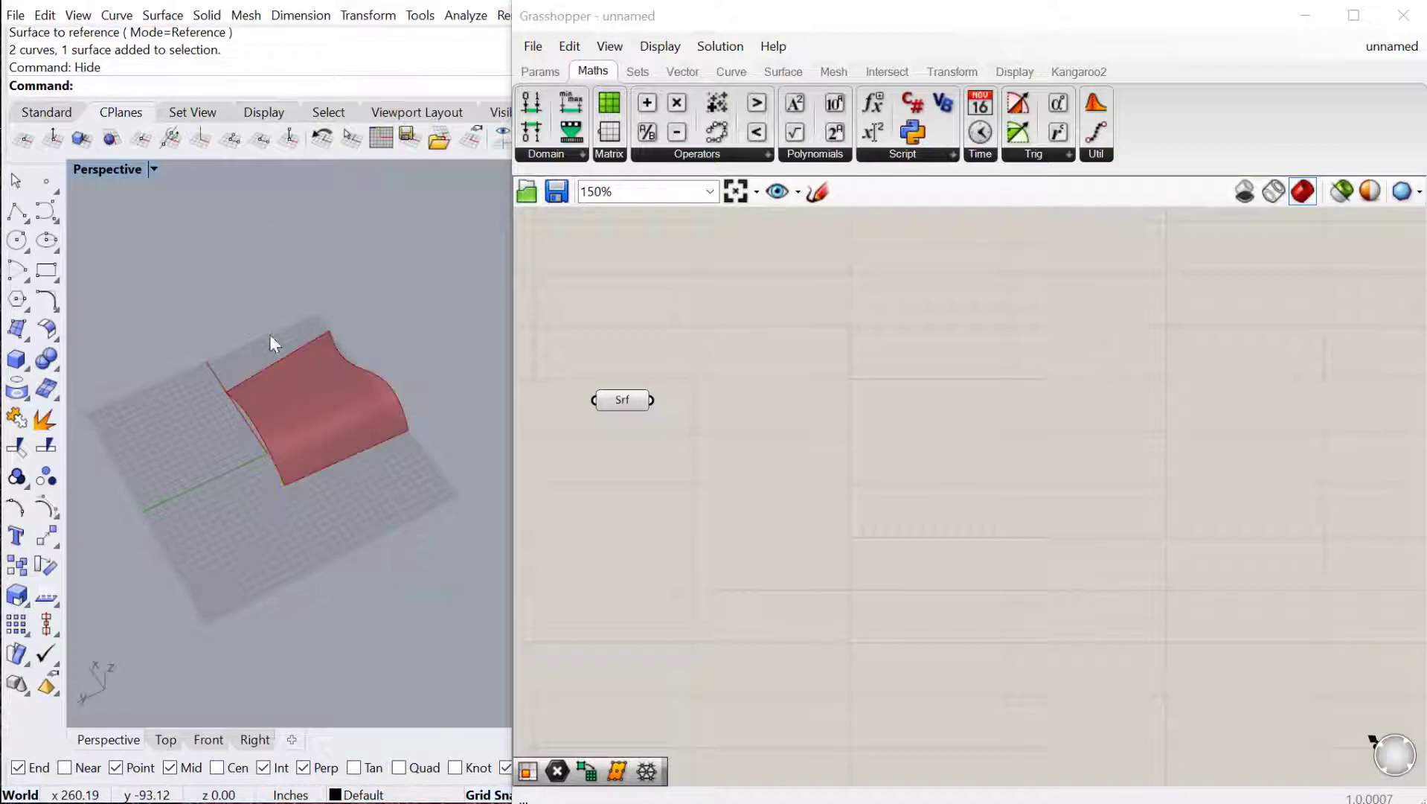
pyautogui.scroll(7, 338, 383)
pyautogui.moveTo(286, 431); pyautogui.dragTo(308, 433, button='right')
# Step: Add an Isotrim component and connect the Surface parameter to its surface input
pyautogui.click(624, 397)
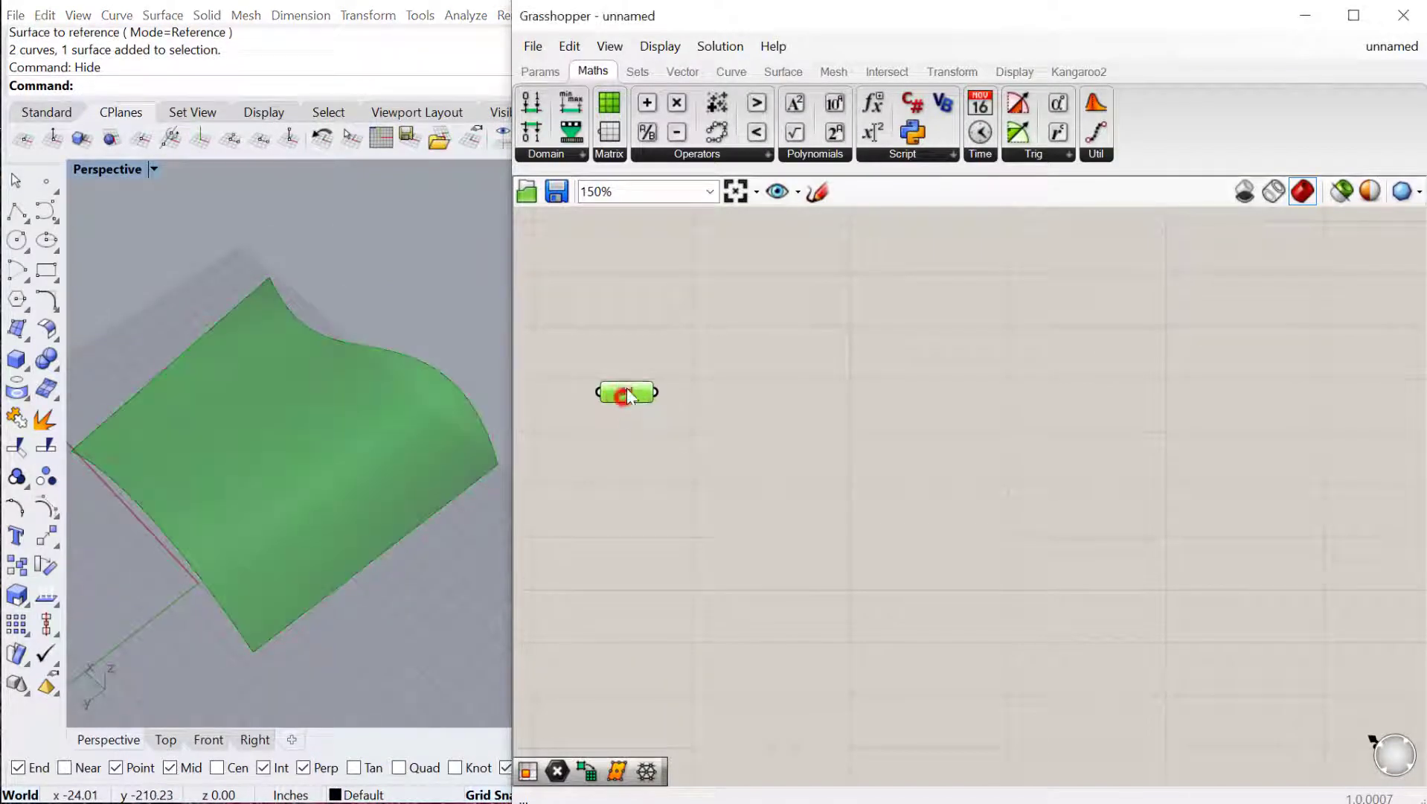
pyautogui.doubleClick(741, 395)
pyautogui.write('iso')
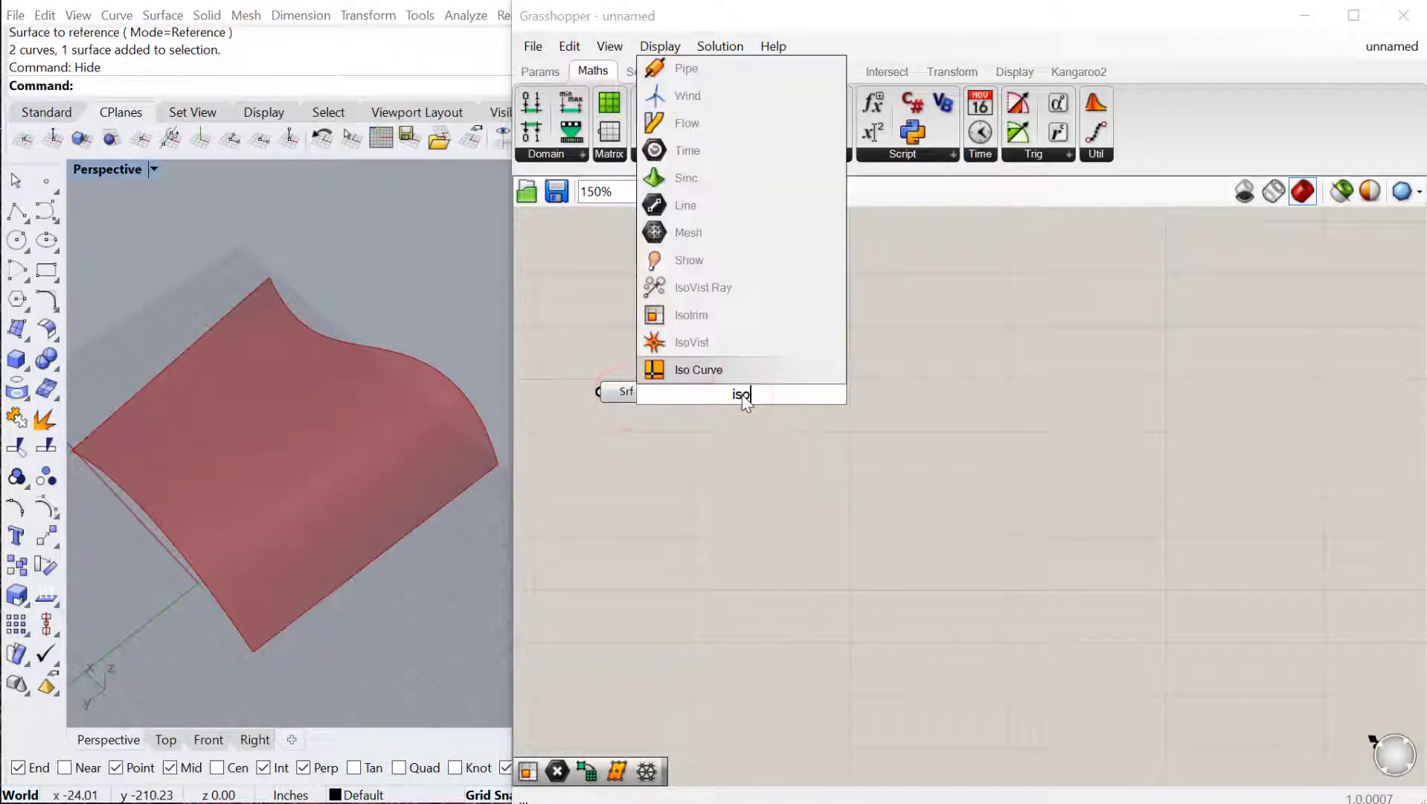
pyautogui.click(702, 310)
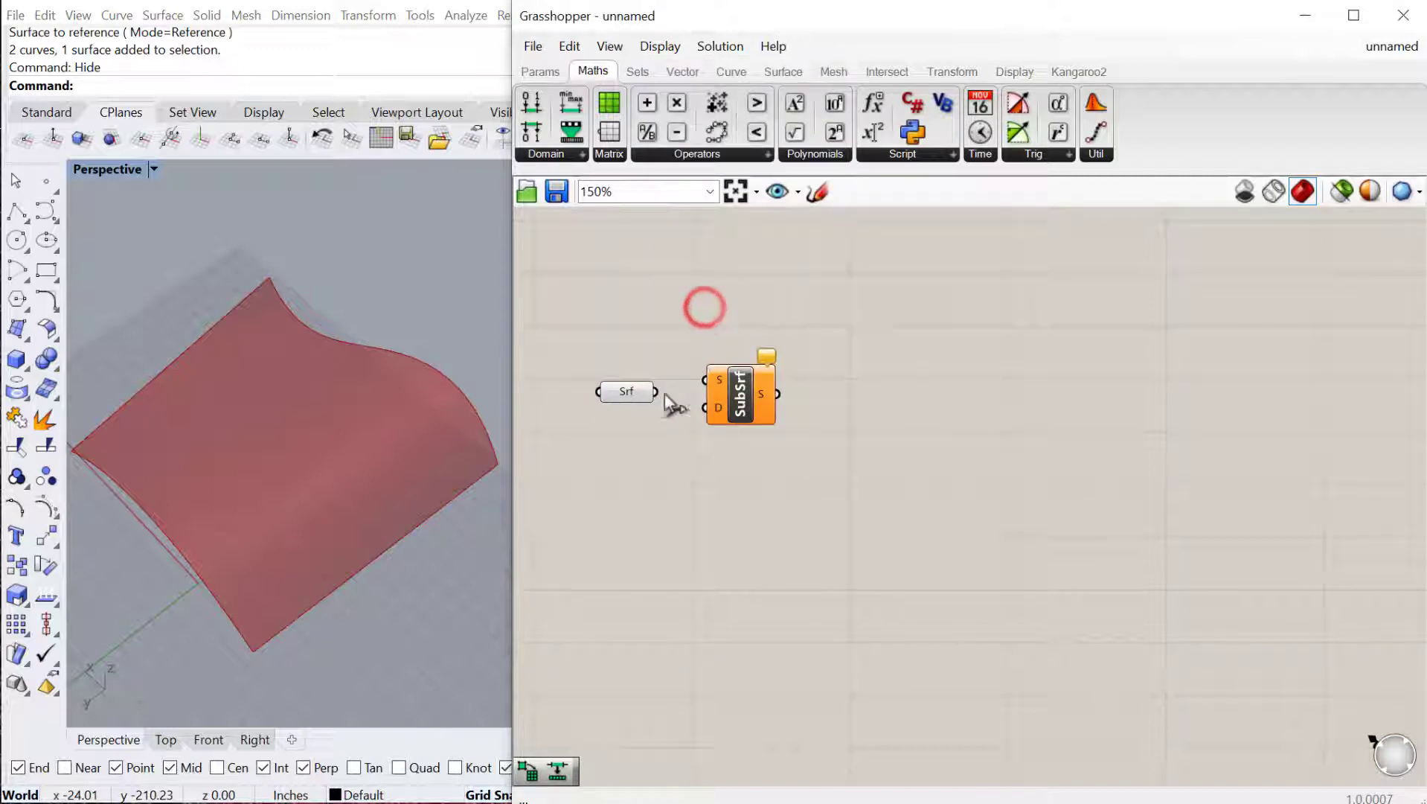
pyautogui.moveTo(662, 392); pyautogui.dragTo(868, 418)
# Step: Add a Divide Domain² component, feed it the Surface parameter, and connect its segments to Isotrim's domain input
pyautogui.click(723, 510)
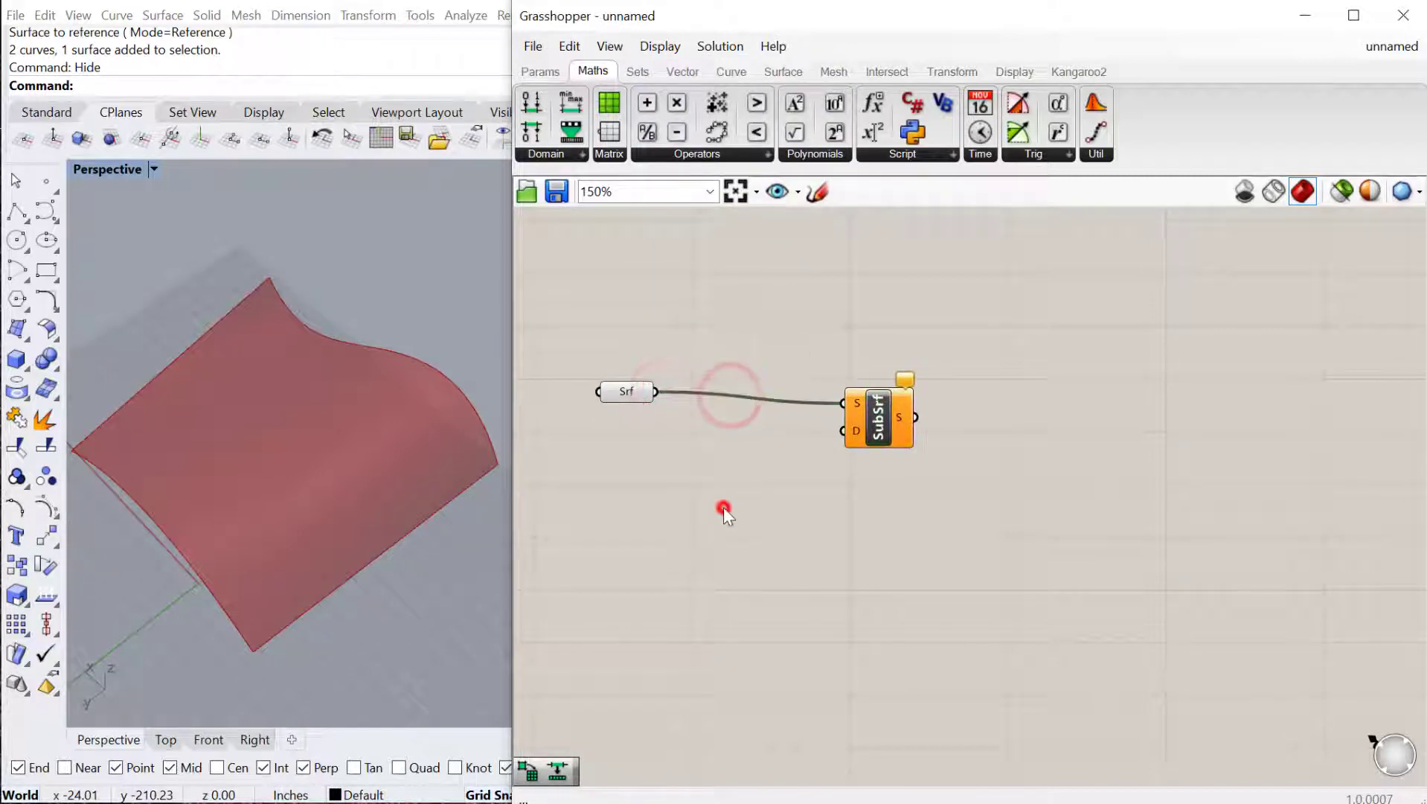
pyautogui.doubleClick(726, 504)
pyautogui.click(551, 151)
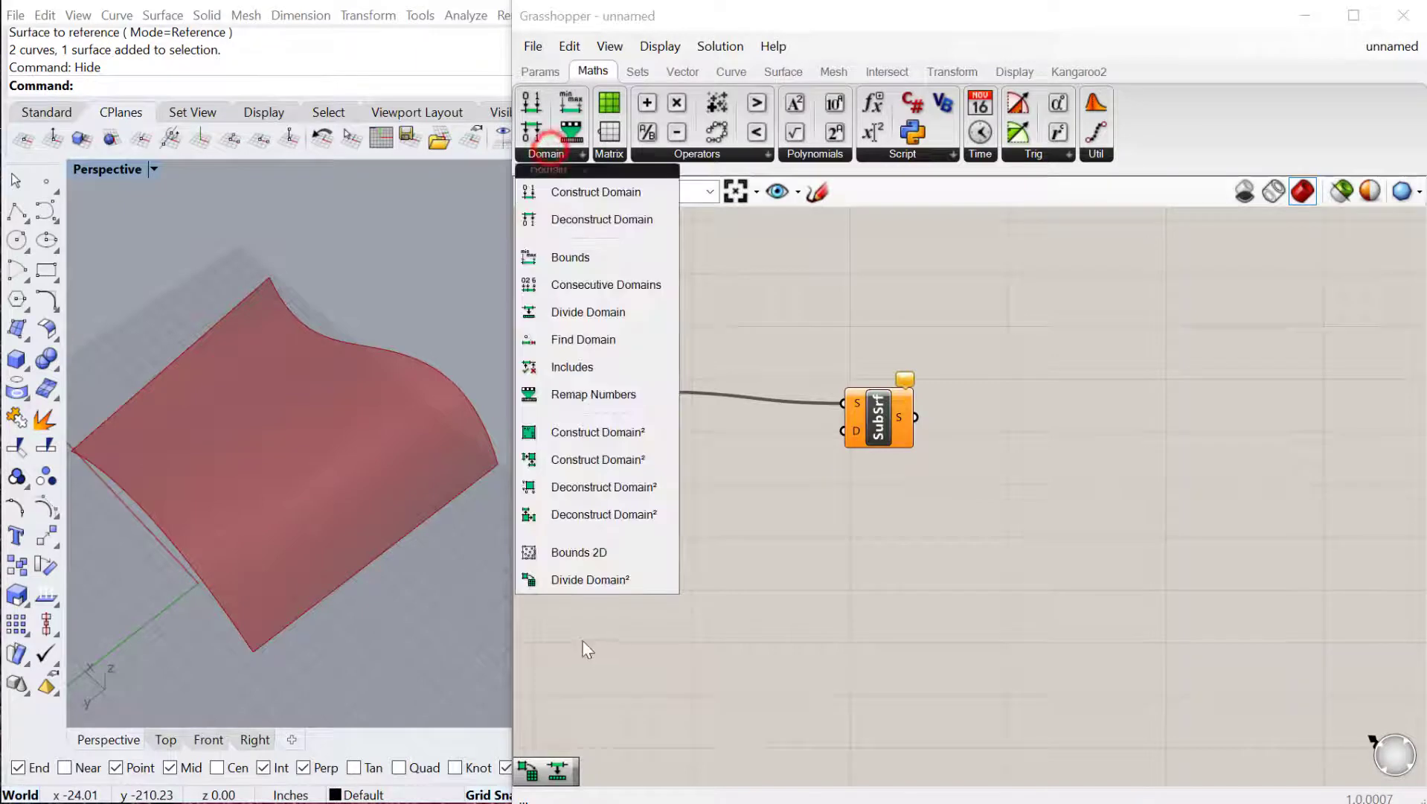
pyautogui.click(567, 578)
pyautogui.click(719, 547)
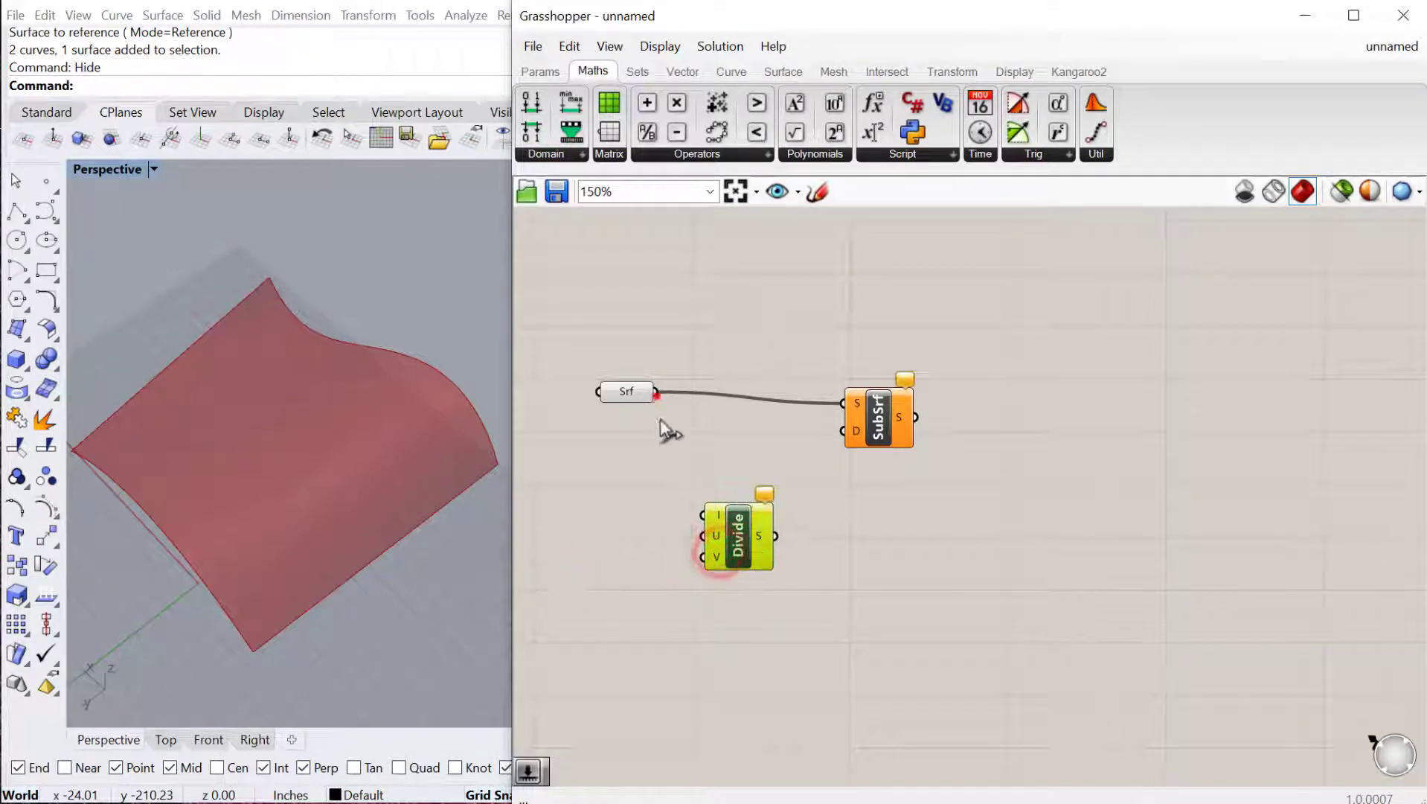
pyautogui.moveTo(656, 392); pyautogui.dragTo(899, 424)
pyautogui.moveTo(729, 547); pyautogui.dragTo(769, 542)
# Step: Create a number slider ranging from 2 to 40 and connect it to the U count of Divide Domain²
pyautogui.doubleClick(632, 562)
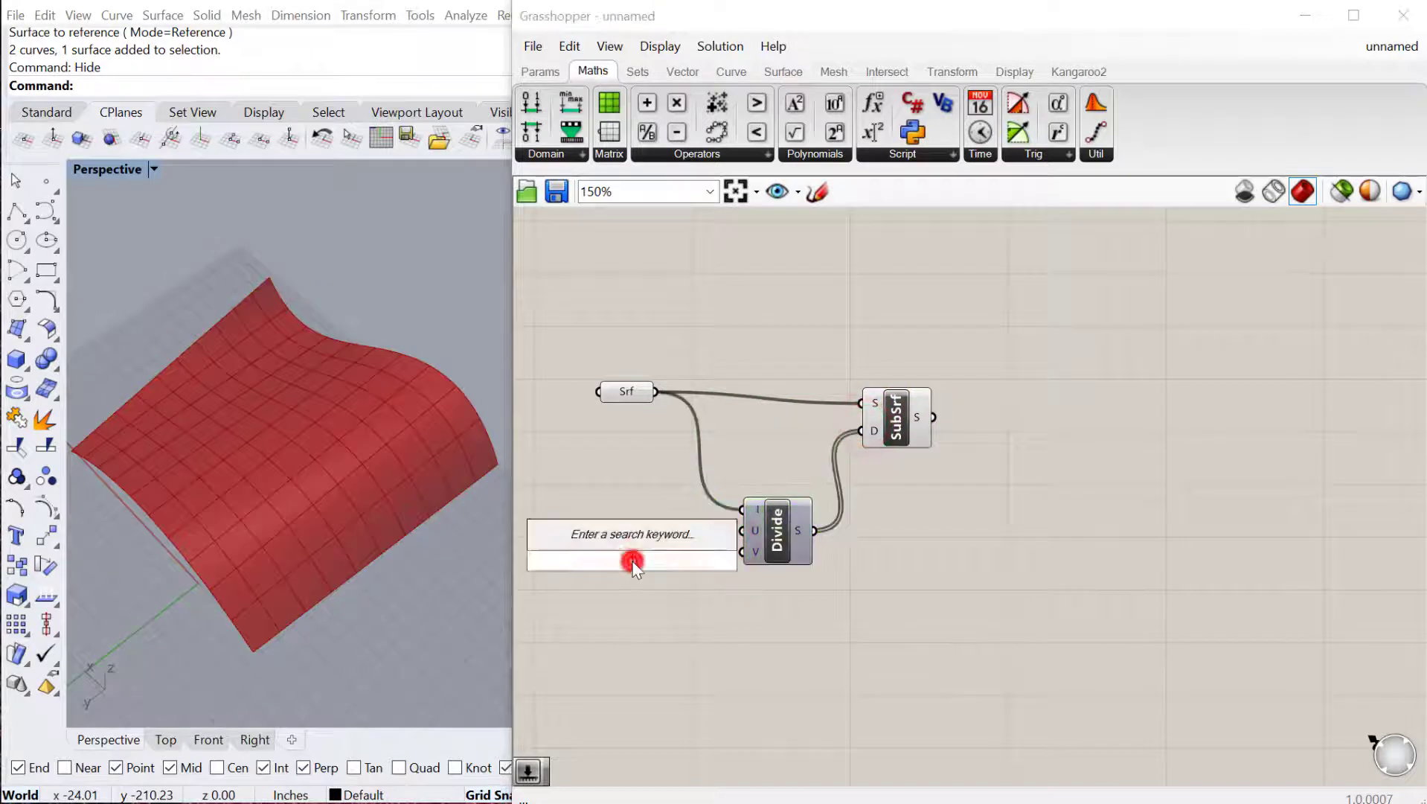
pyautogui.write('2<')
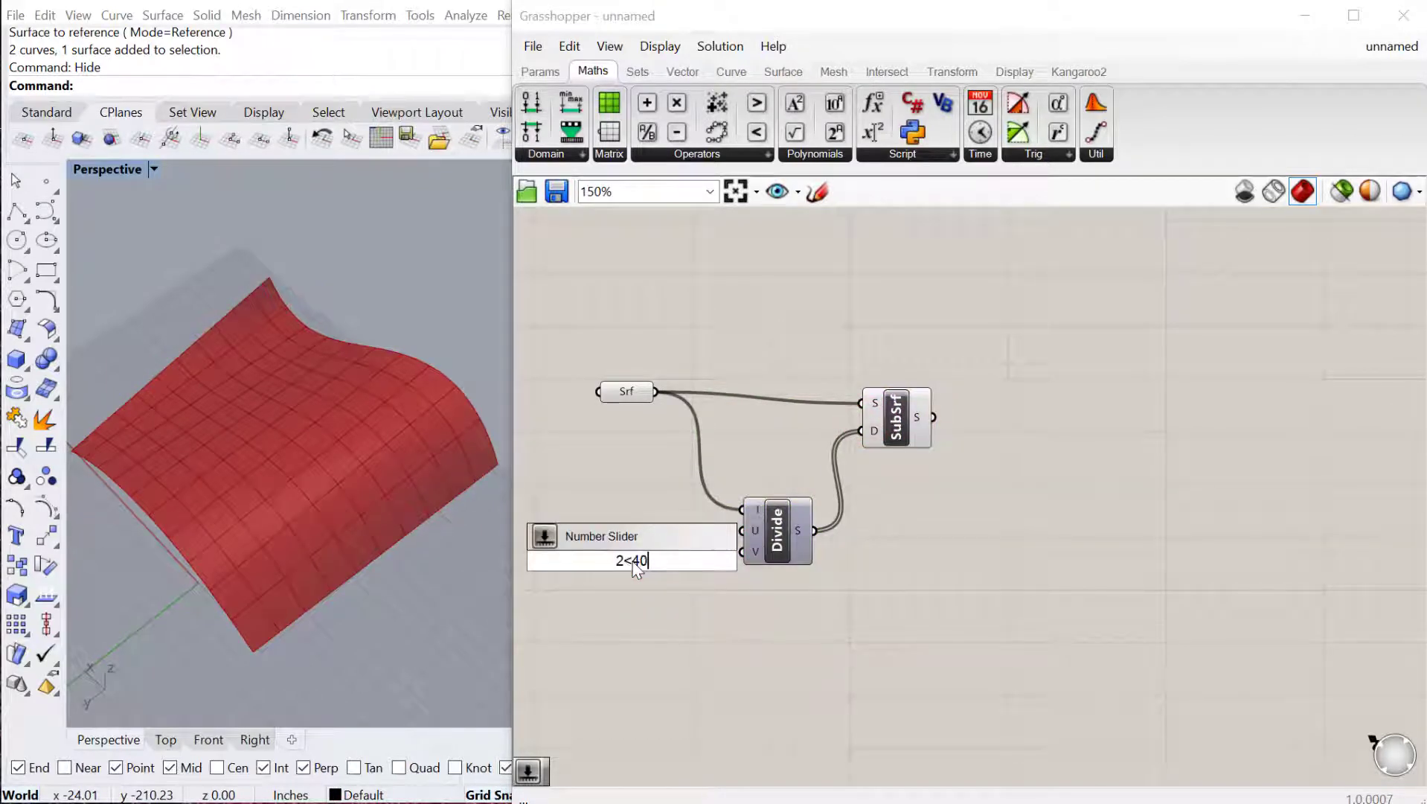
pyautogui.write('40')
pyautogui.press('Return')
pyautogui.moveTo(719, 561); pyautogui.dragTo(742, 530)
# Step: Duplicate the slider for the V count of Divide Domain², and set U Count to 14 and V Count to 18
pyautogui.click(658, 561)
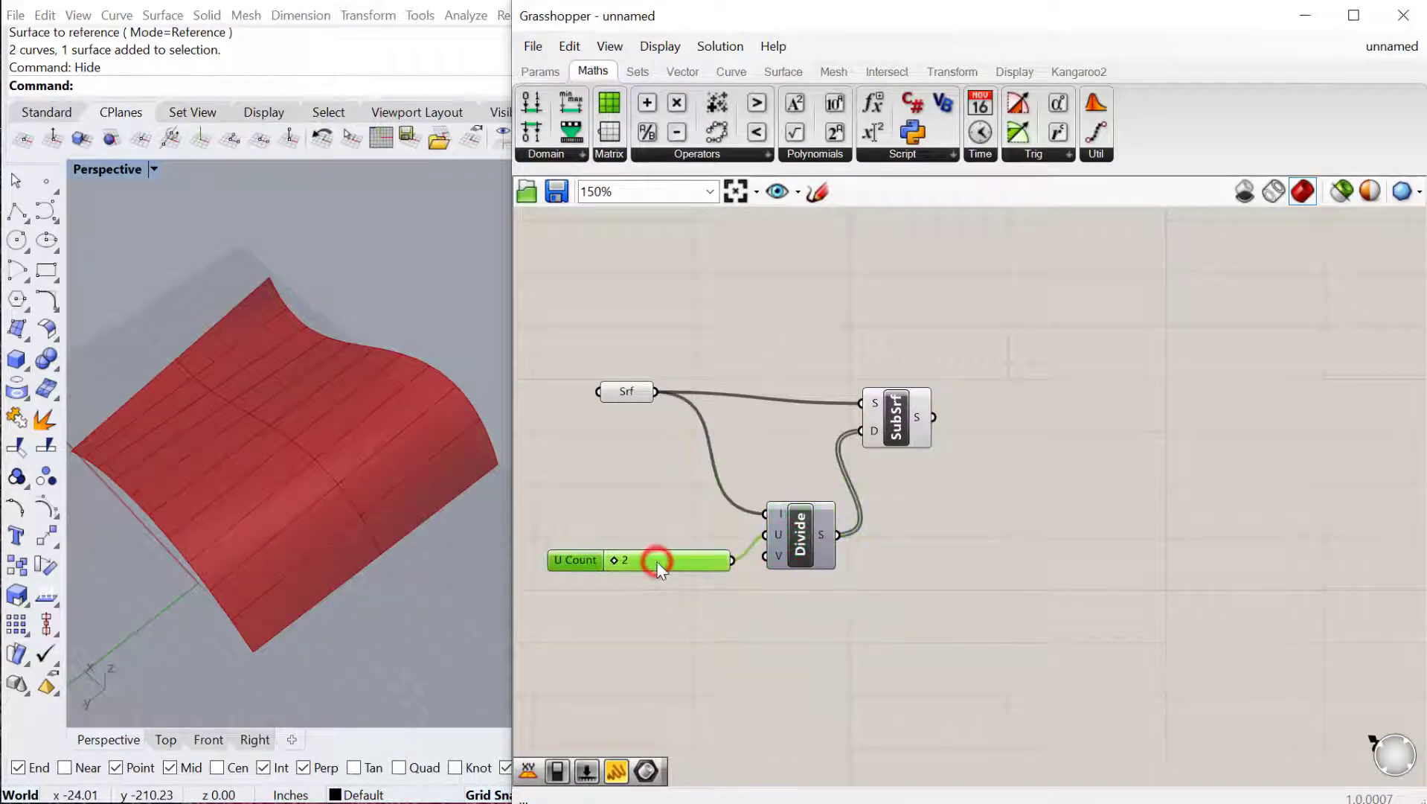
pyautogui.hotkey('ctrl', 'c')
pyautogui.hotkey('ctrl', 'v')
pyautogui.moveTo(675, 580); pyautogui.dragTo(766, 555)
pyautogui.moveTo(635, 564); pyautogui.dragTo(584, 585)
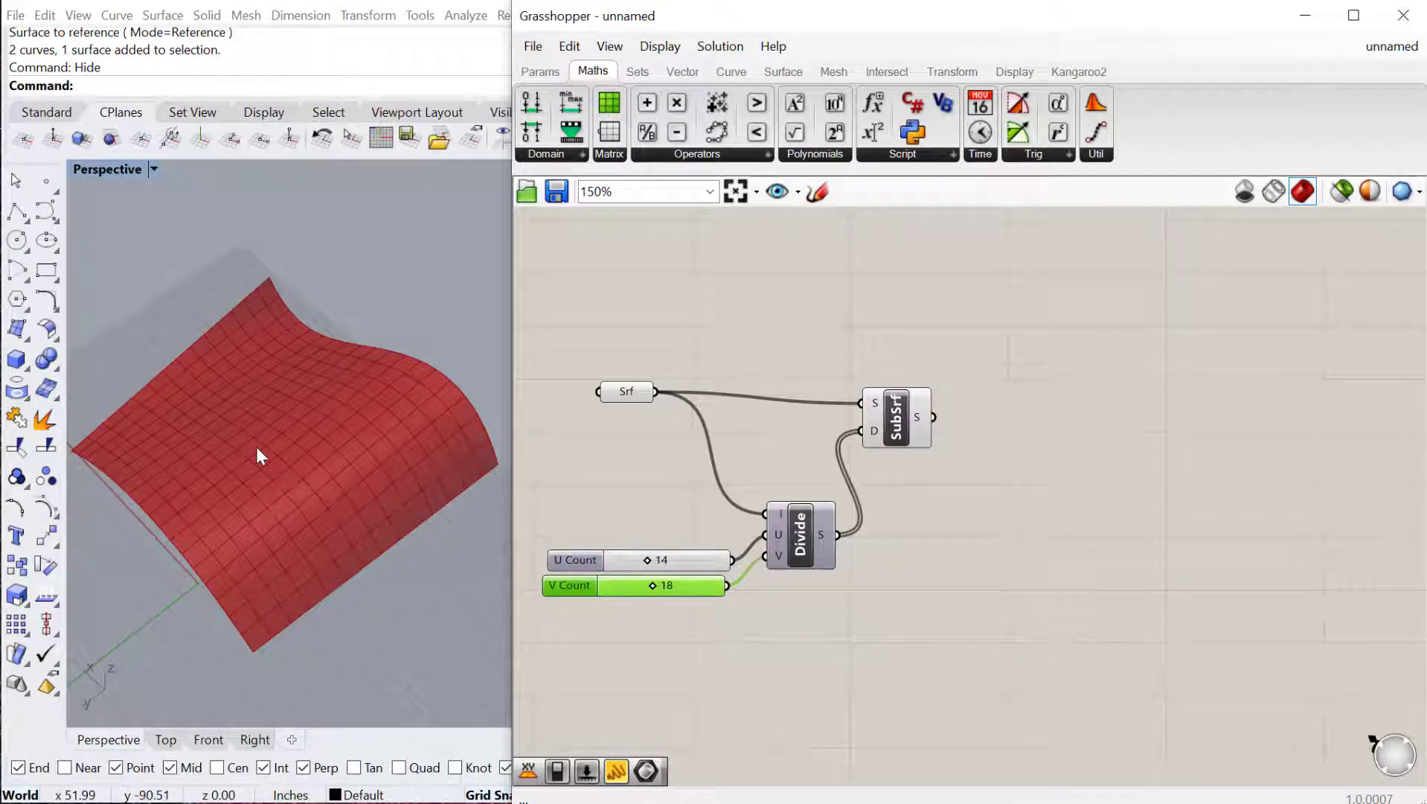
# Step: Add a Deconstruct Brep component and connect the Isotrim output to its brep input
pyautogui.doubleClick(1006, 549)
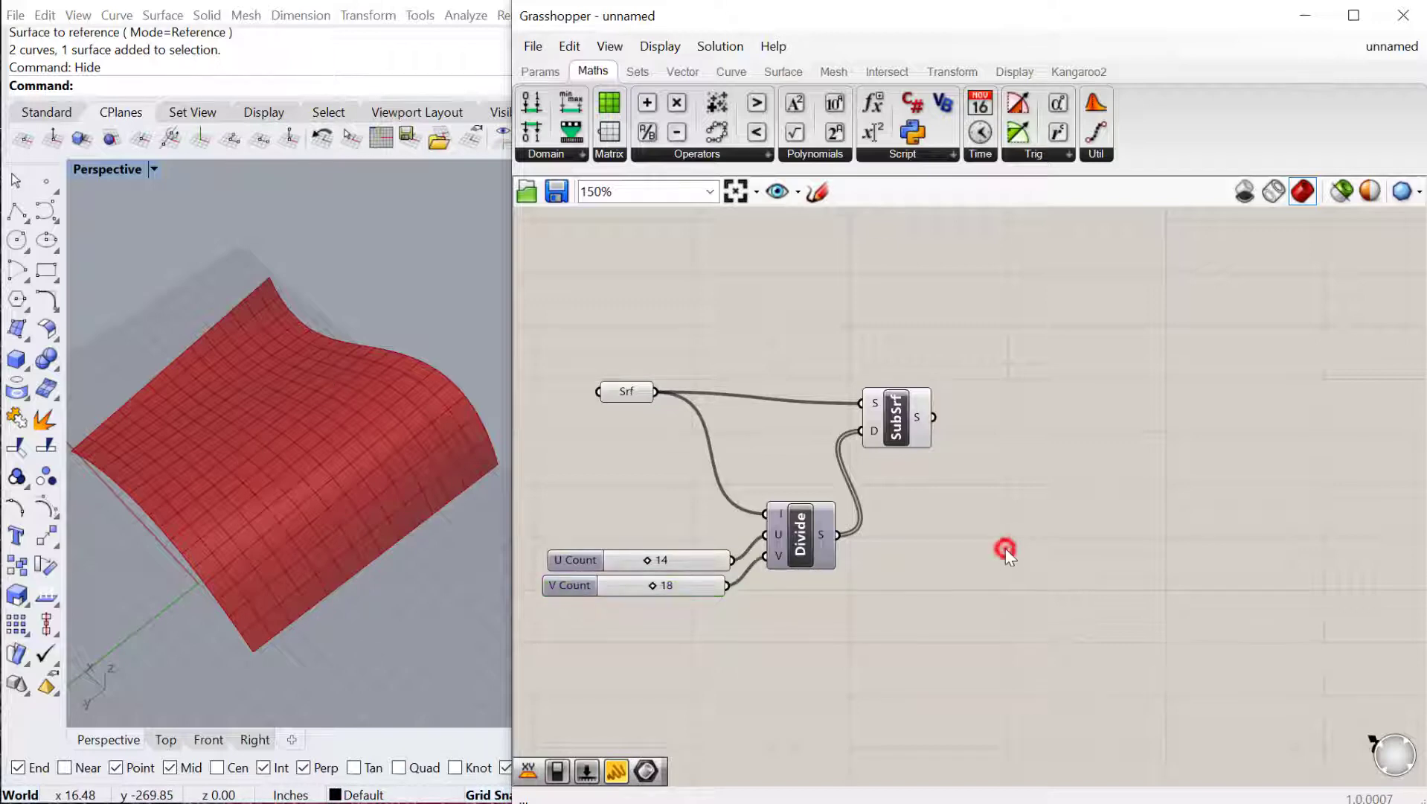
pyautogui.write('dec')
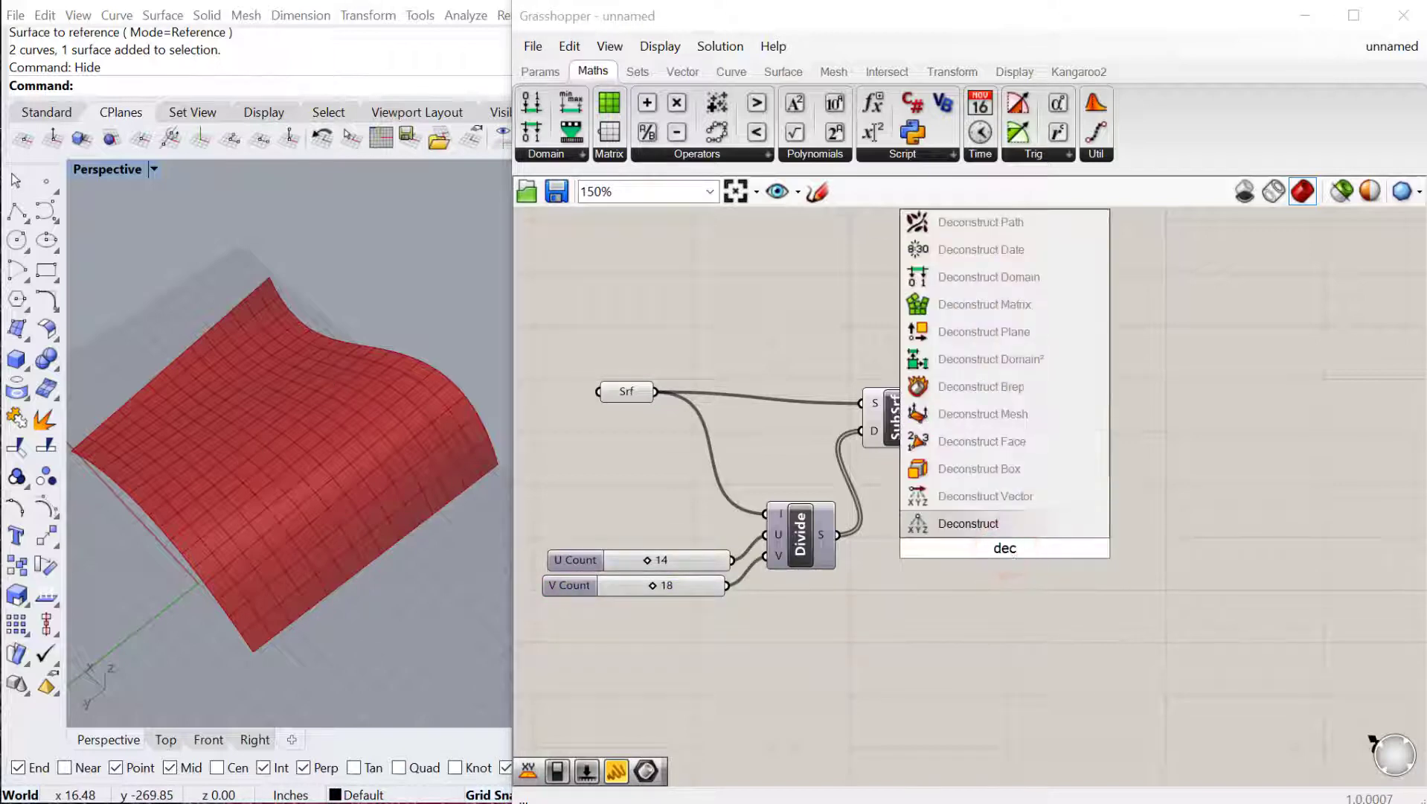
pyautogui.click(1008, 387)
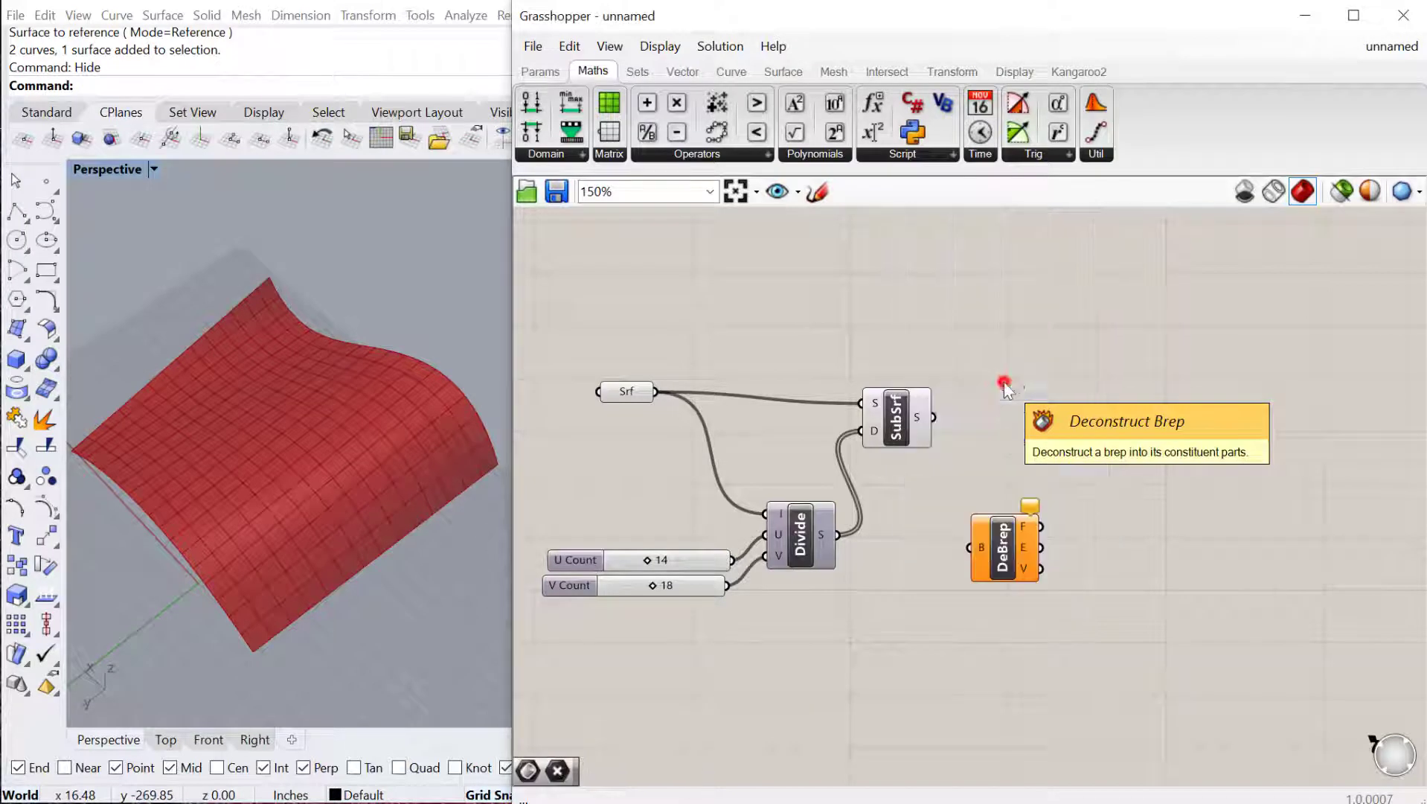
pyautogui.moveTo(934, 416); pyautogui.dragTo(970, 547)
pyautogui.click(1005, 555)
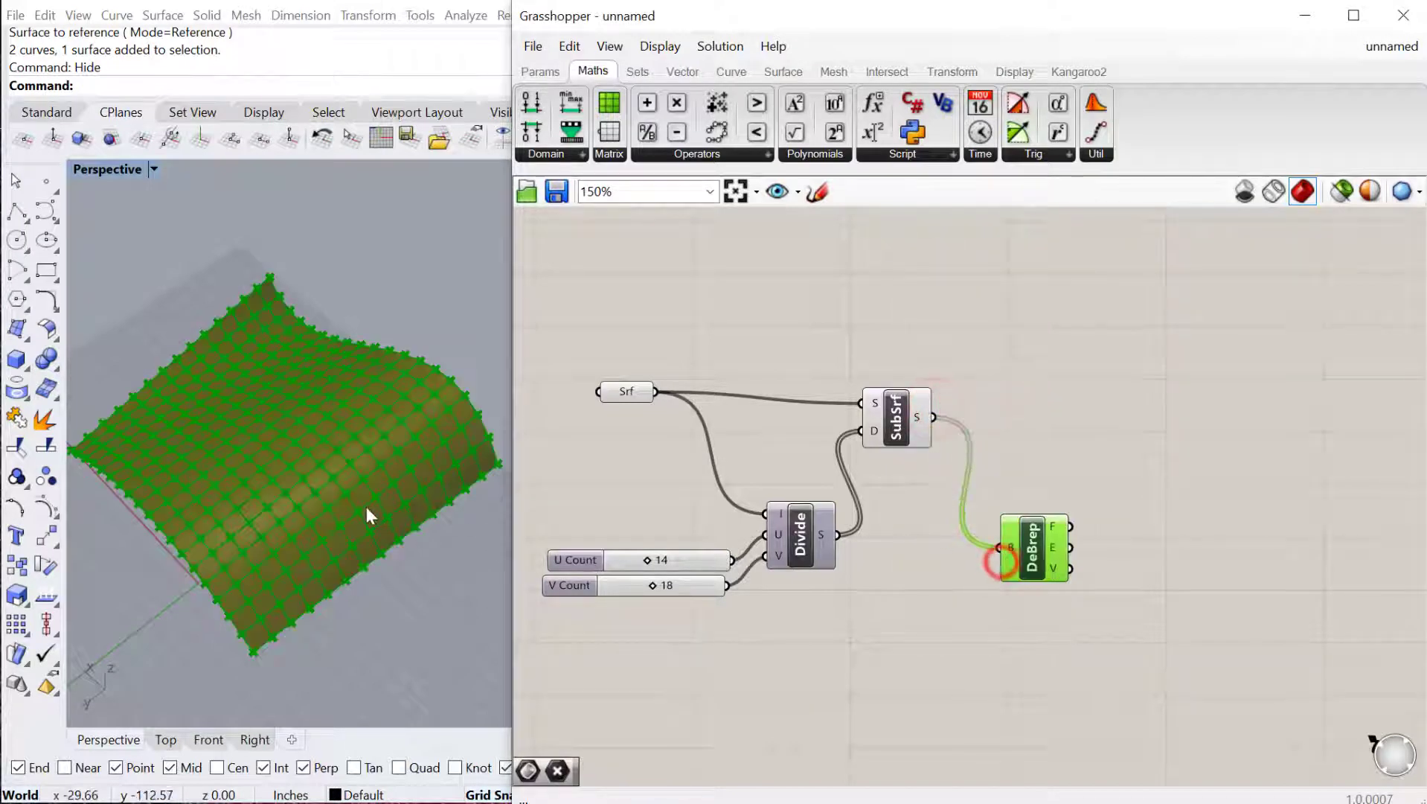
# Step: Add an Area component and connect the Deconstruct Brep faces to its geometry input
pyautogui.moveTo(939, 628); pyautogui.dragTo(844, 606, button='right')
pyautogui.click(1050, 535)
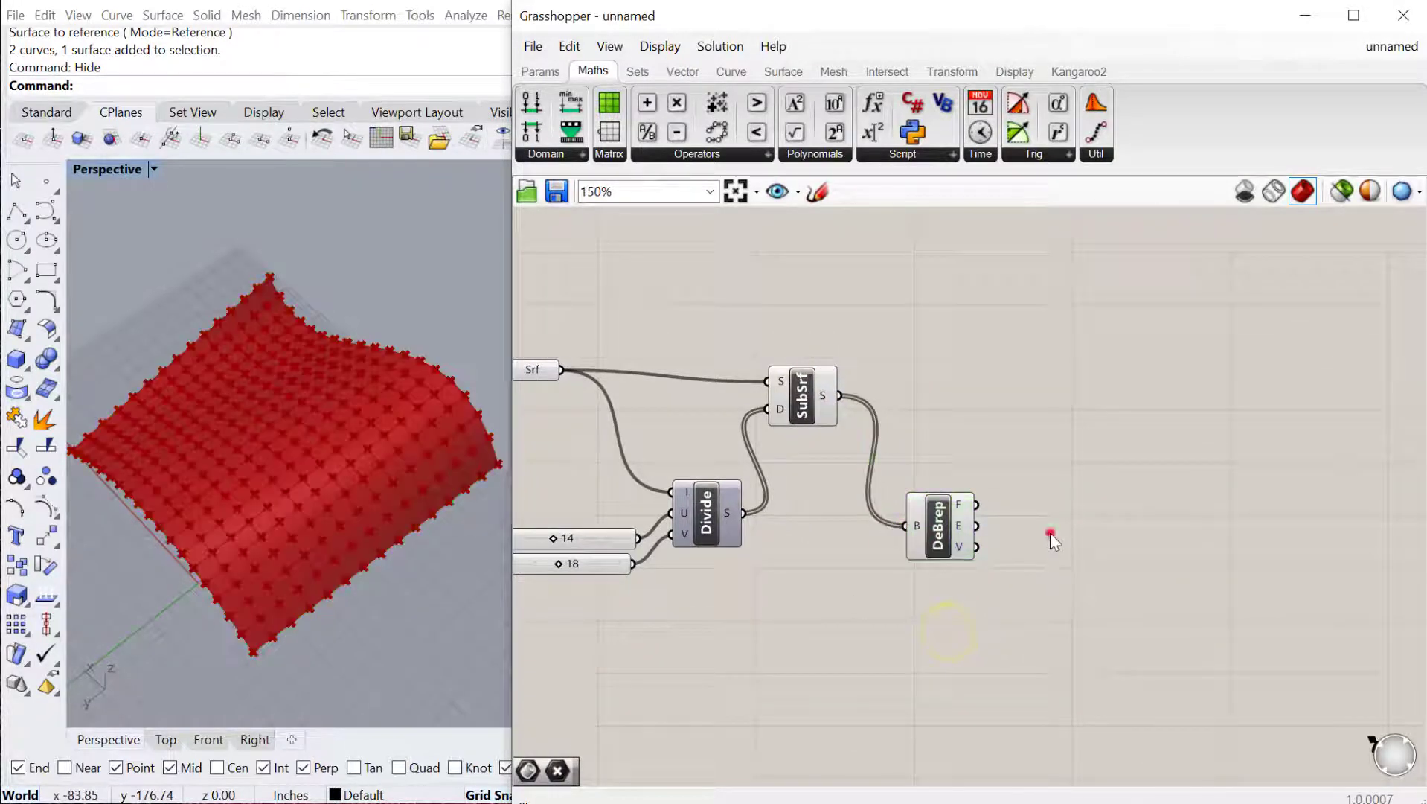
pyautogui.doubleClick(1051, 532)
pyautogui.write('area')
pyautogui.click(1000, 510)
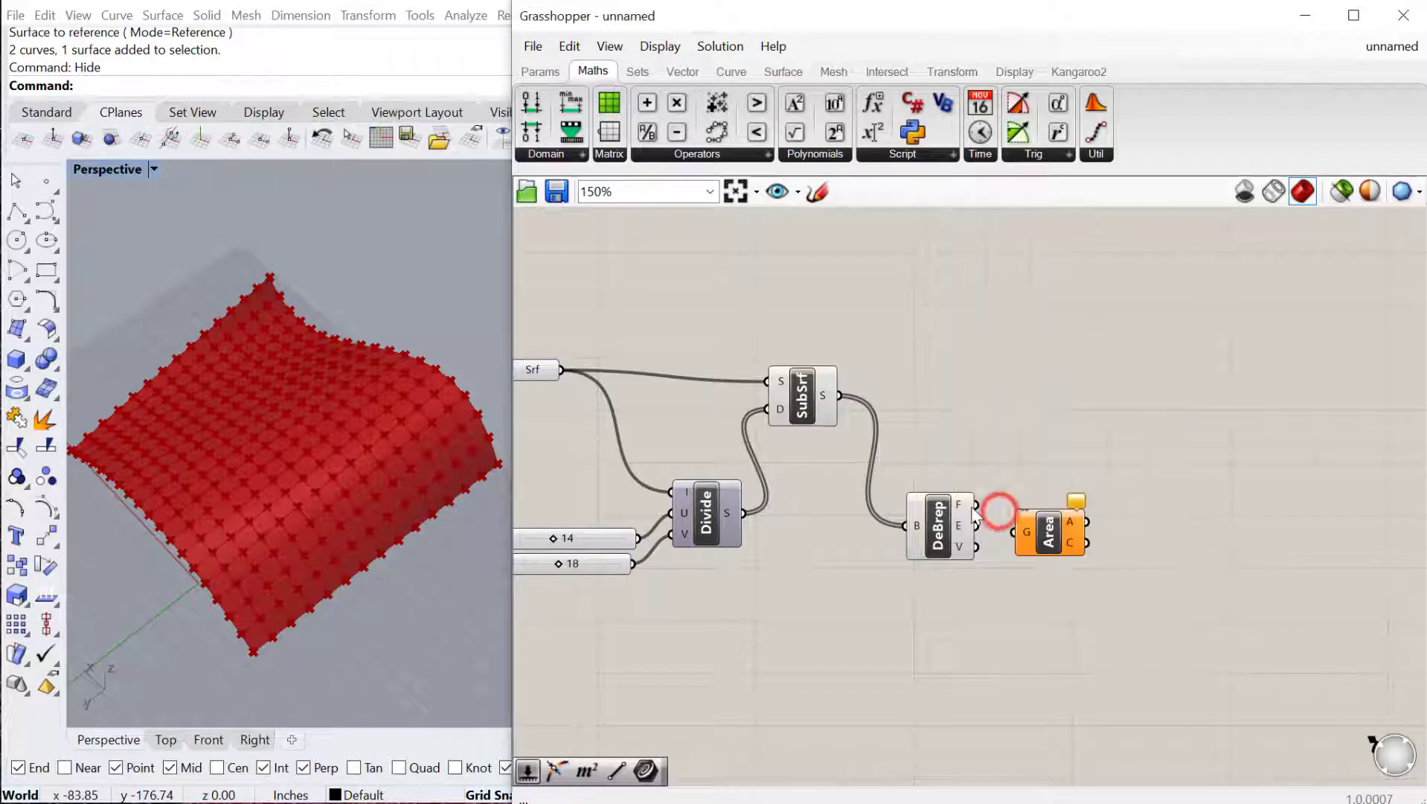
pyautogui.moveTo(978, 506); pyautogui.dragTo(1053, 501)
# Step: Add a Join Curves component below Area and connect the Deconstruct Brep edges to its curves input
pyautogui.doubleClick(1072, 641)
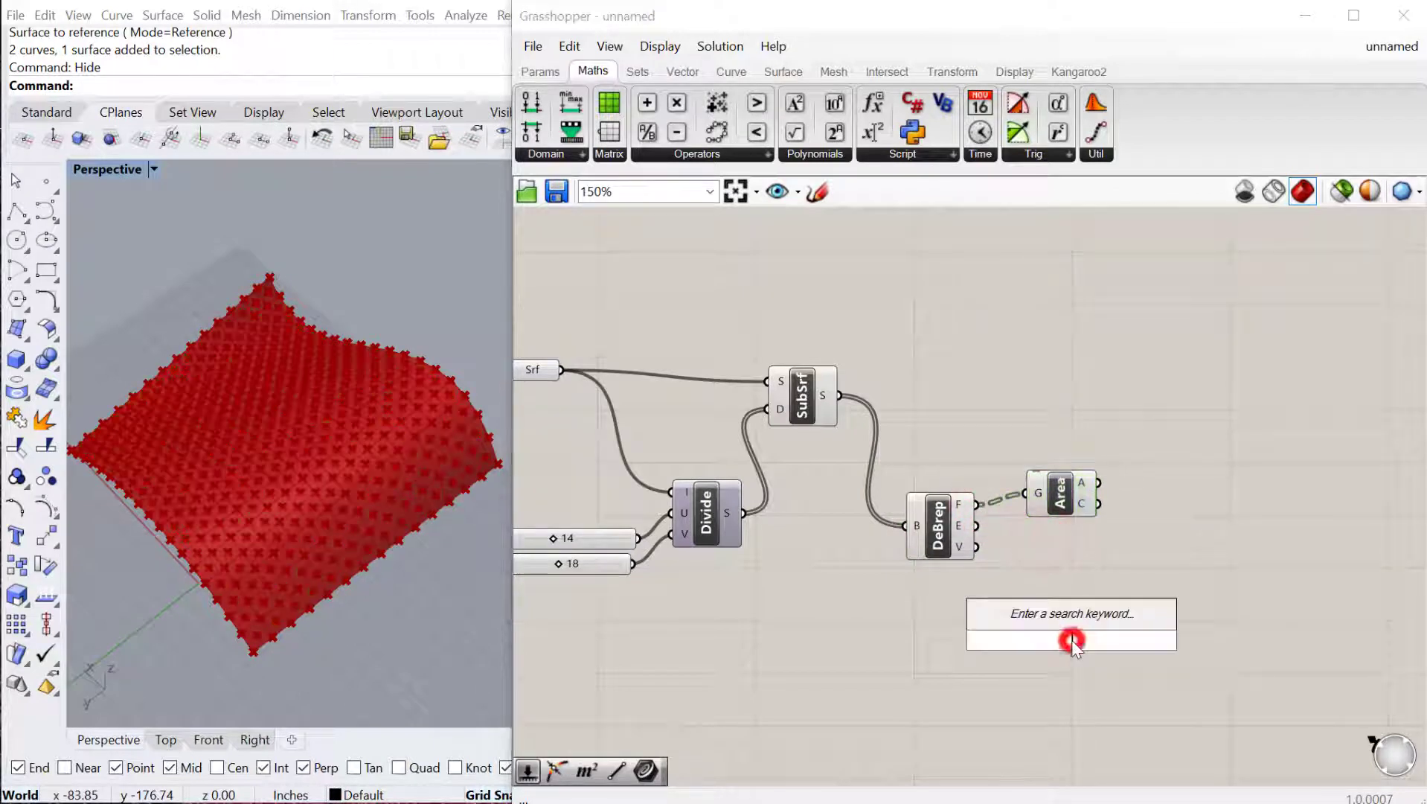
pyautogui.write('join')
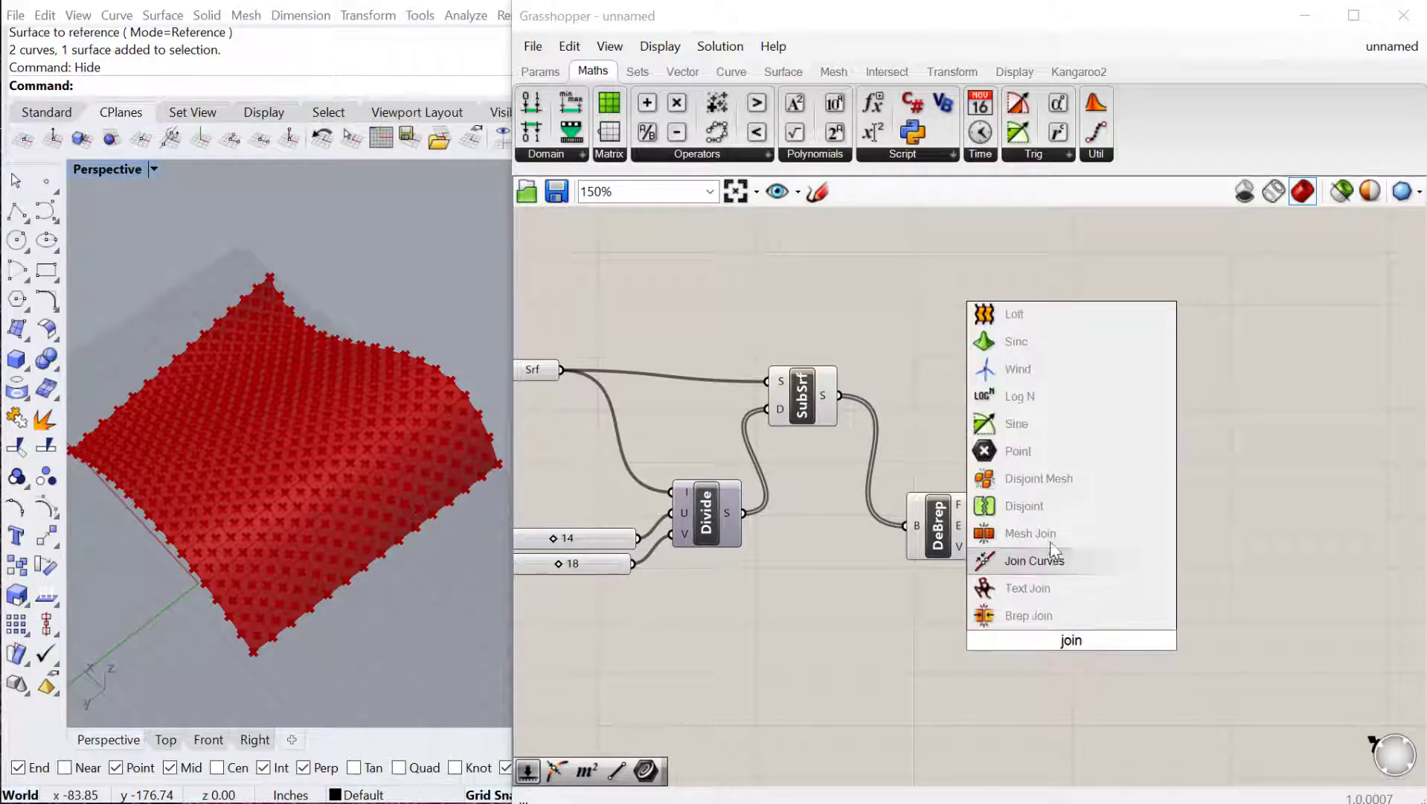
pyautogui.click(1034, 561)
pyautogui.moveTo(977, 527); pyautogui.dragTo(1053, 606)
pyautogui.scroll(3, 351, 452)
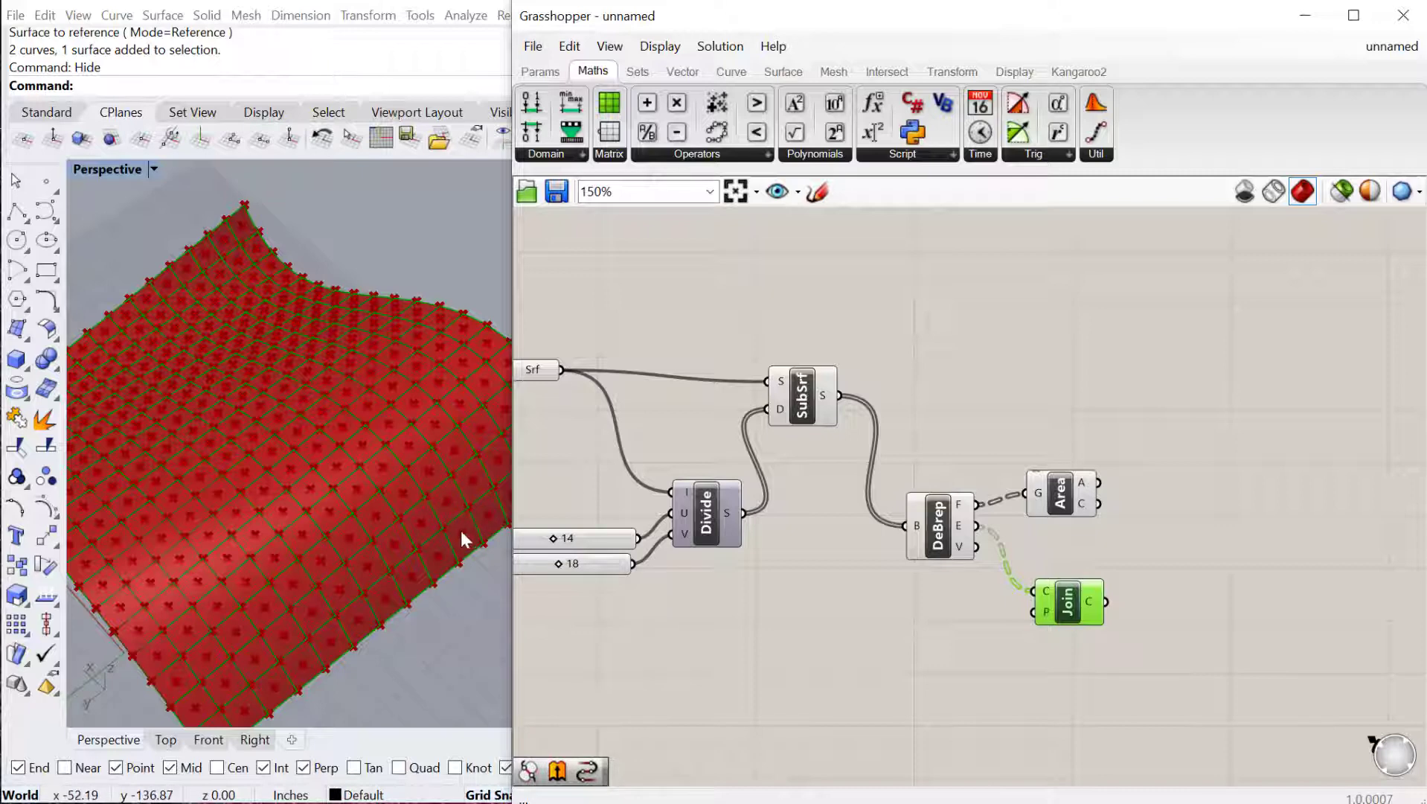
pyautogui.scroll(-3, 913, 574)
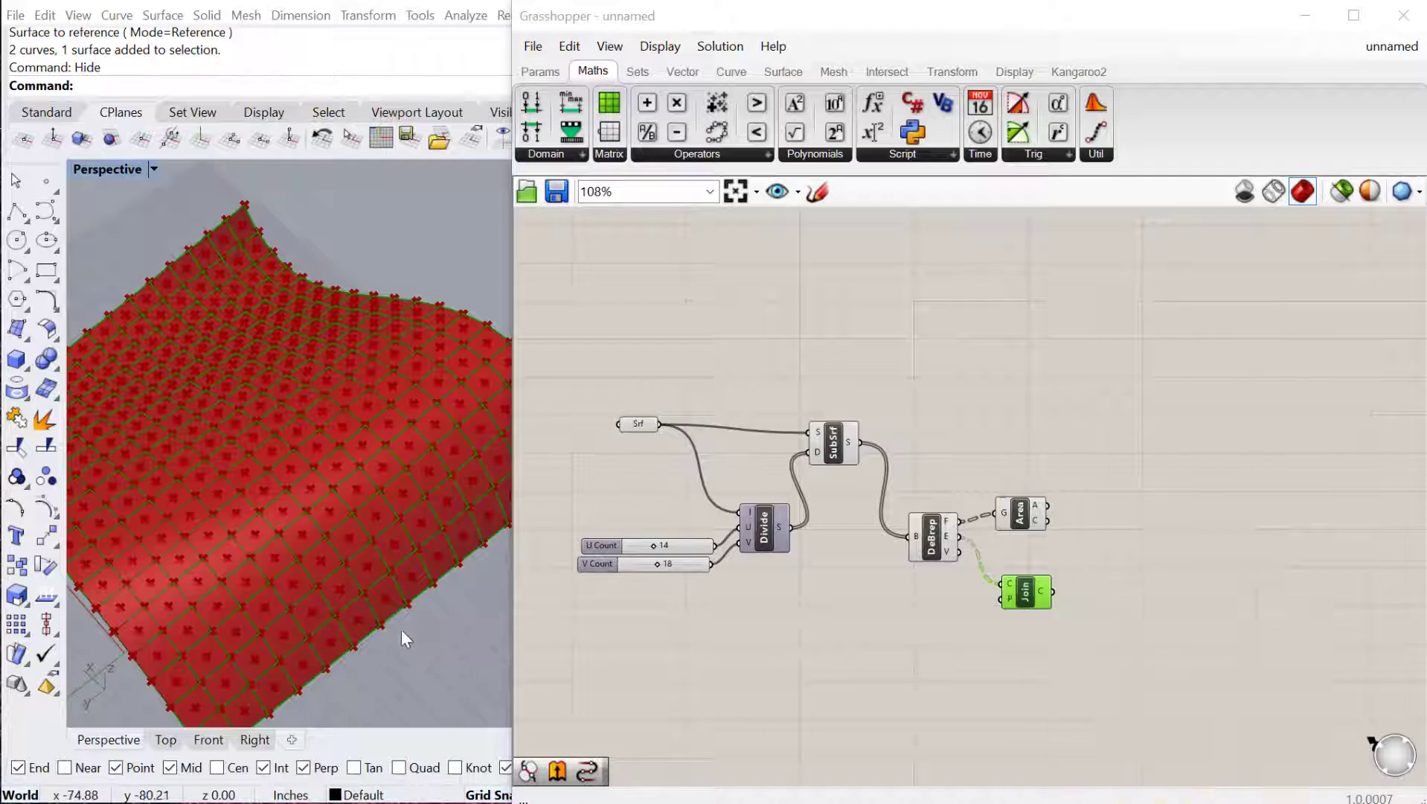
# Step: Add a Surface Closest Point component, feeding the Area centroids to its point input and the base surface to its surface input
pyautogui.doubleClick(978, 412)
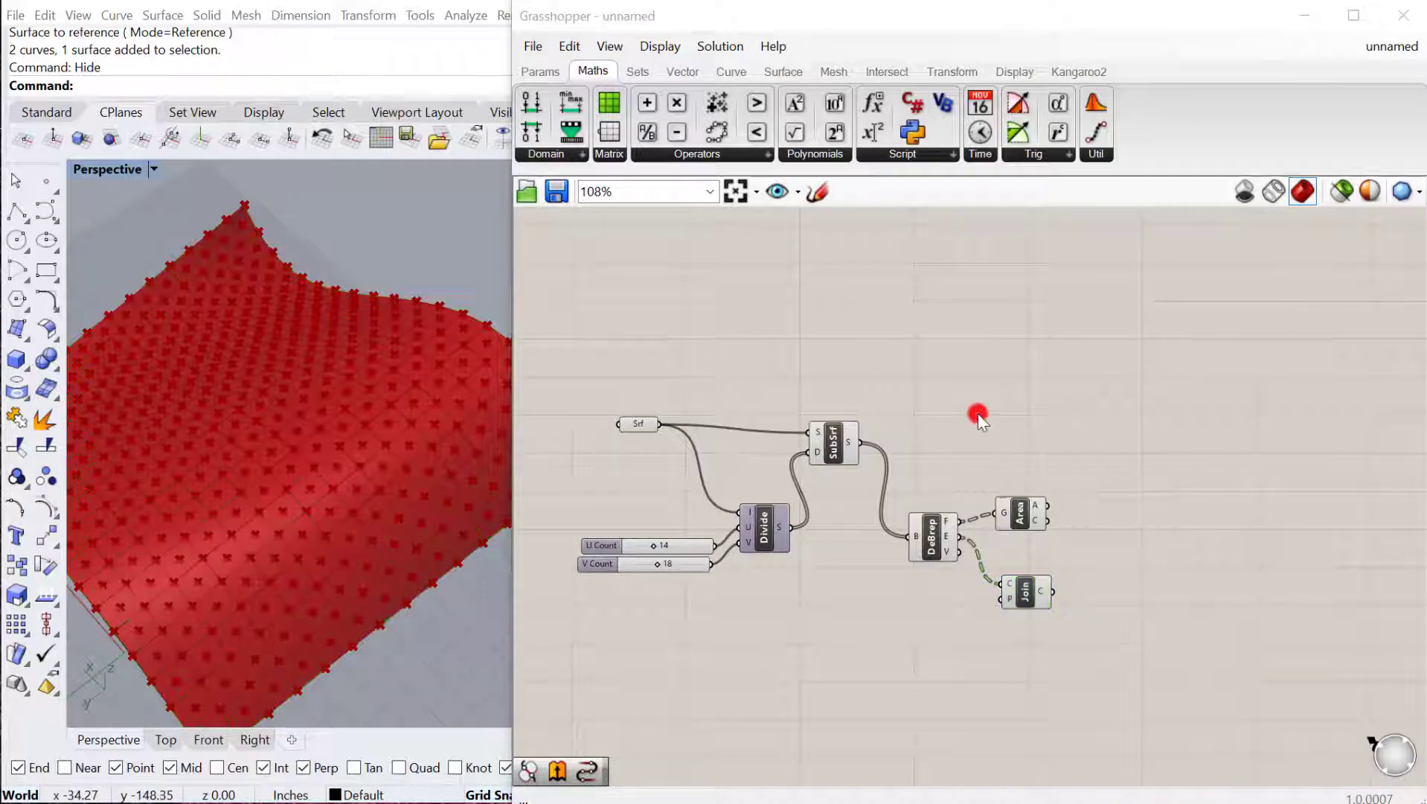
pyautogui.write('surf')
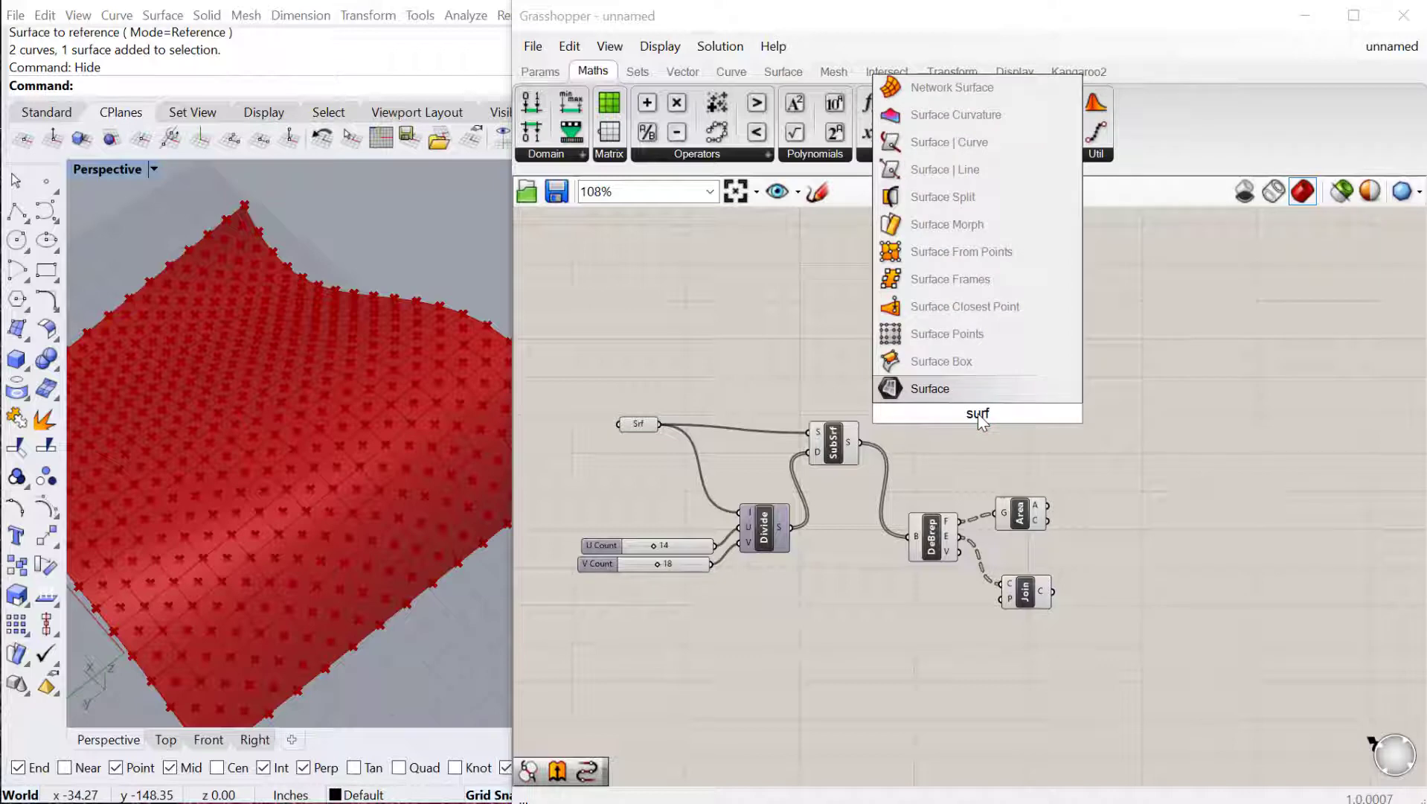
pyautogui.click(967, 306)
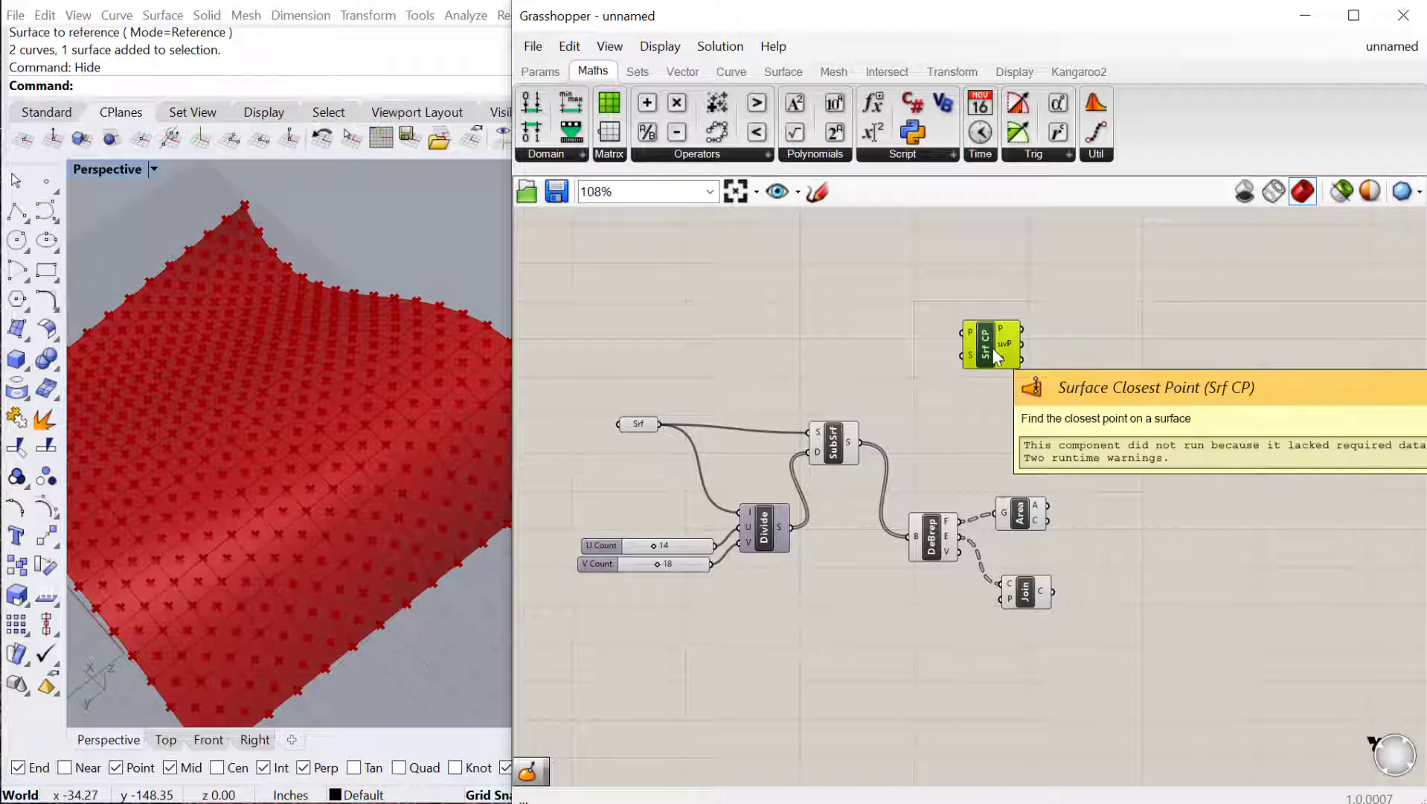
pyautogui.moveTo(993, 348); pyautogui.dragTo(984, 353)
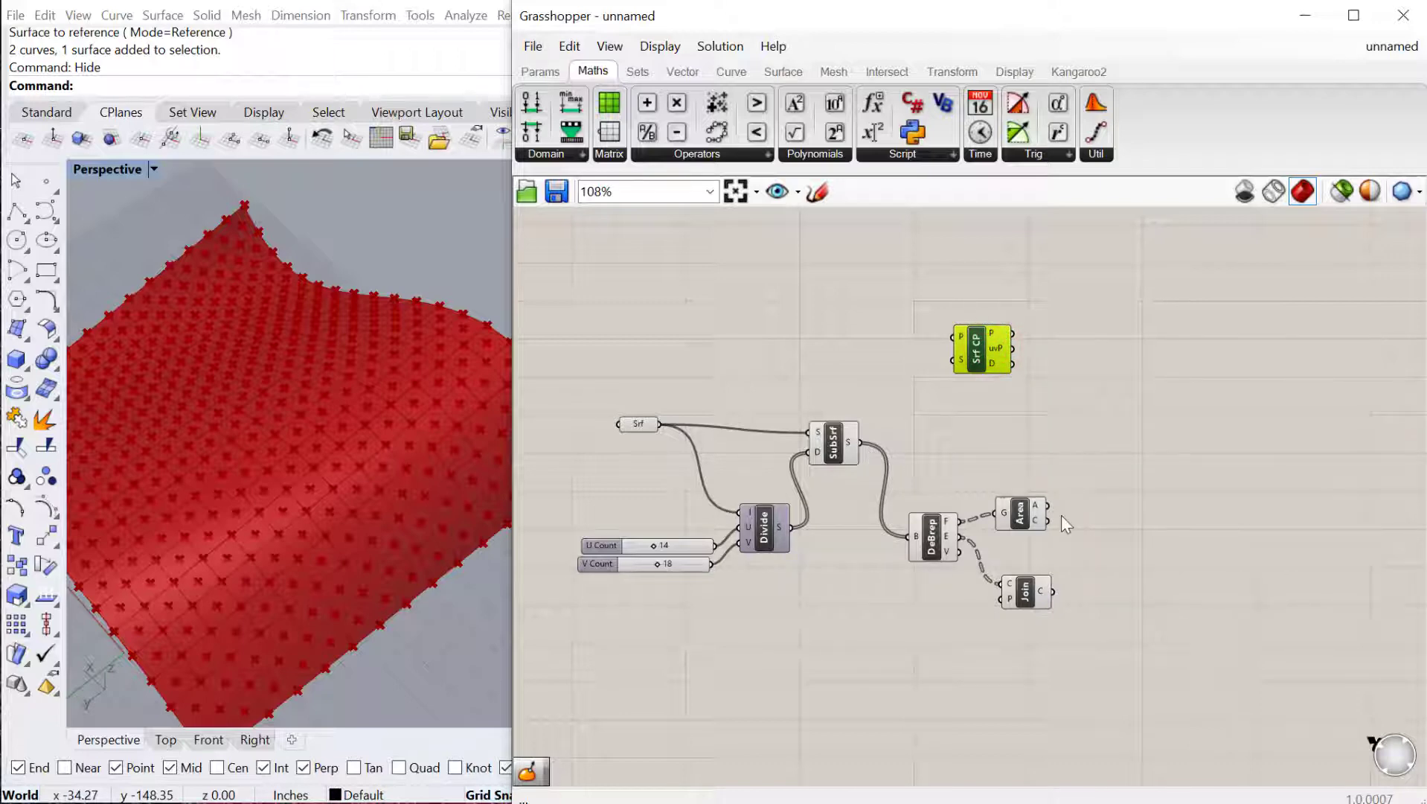
pyautogui.moveTo(1047, 523); pyautogui.dragTo(1031, 348)
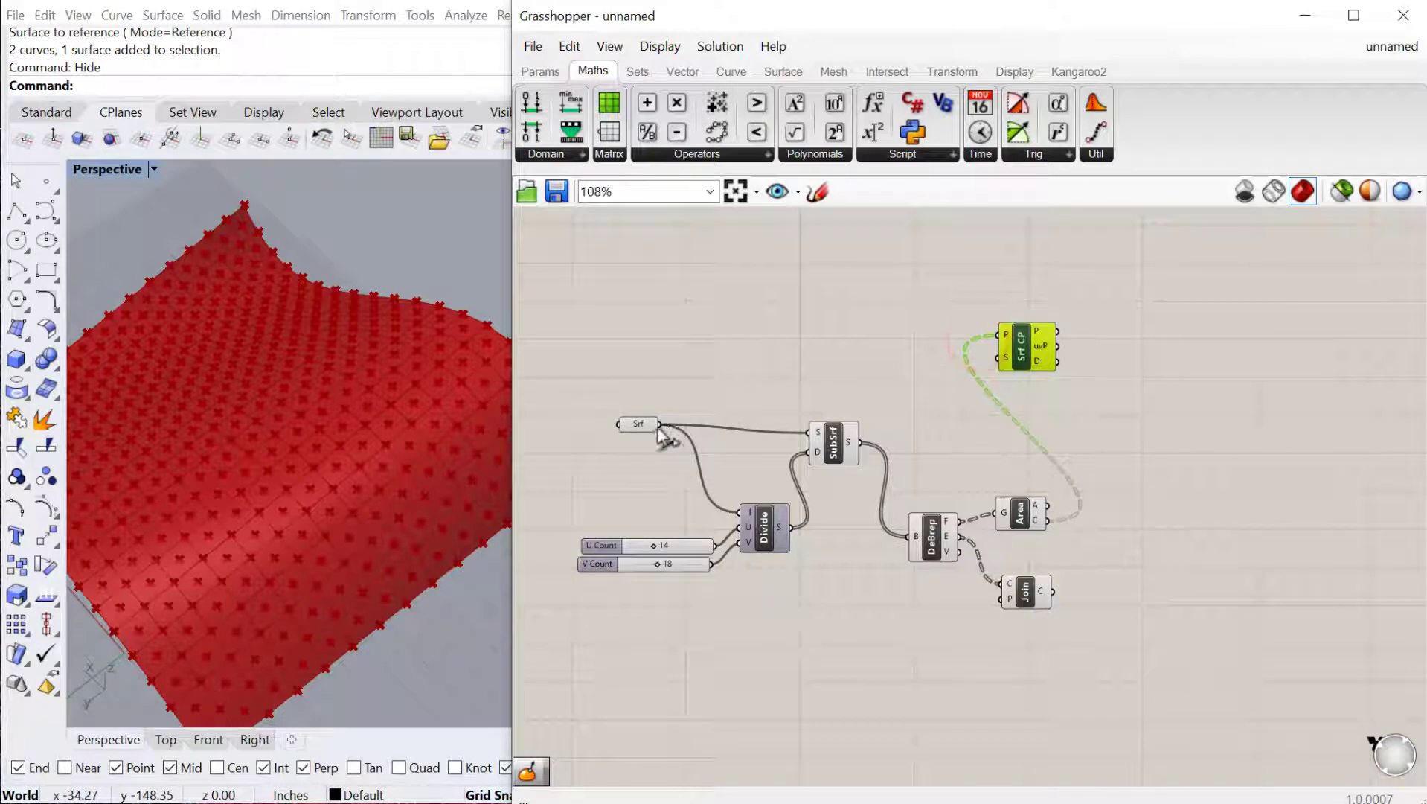
pyautogui.moveTo(686, 422); pyautogui.dragTo(1039, 351)
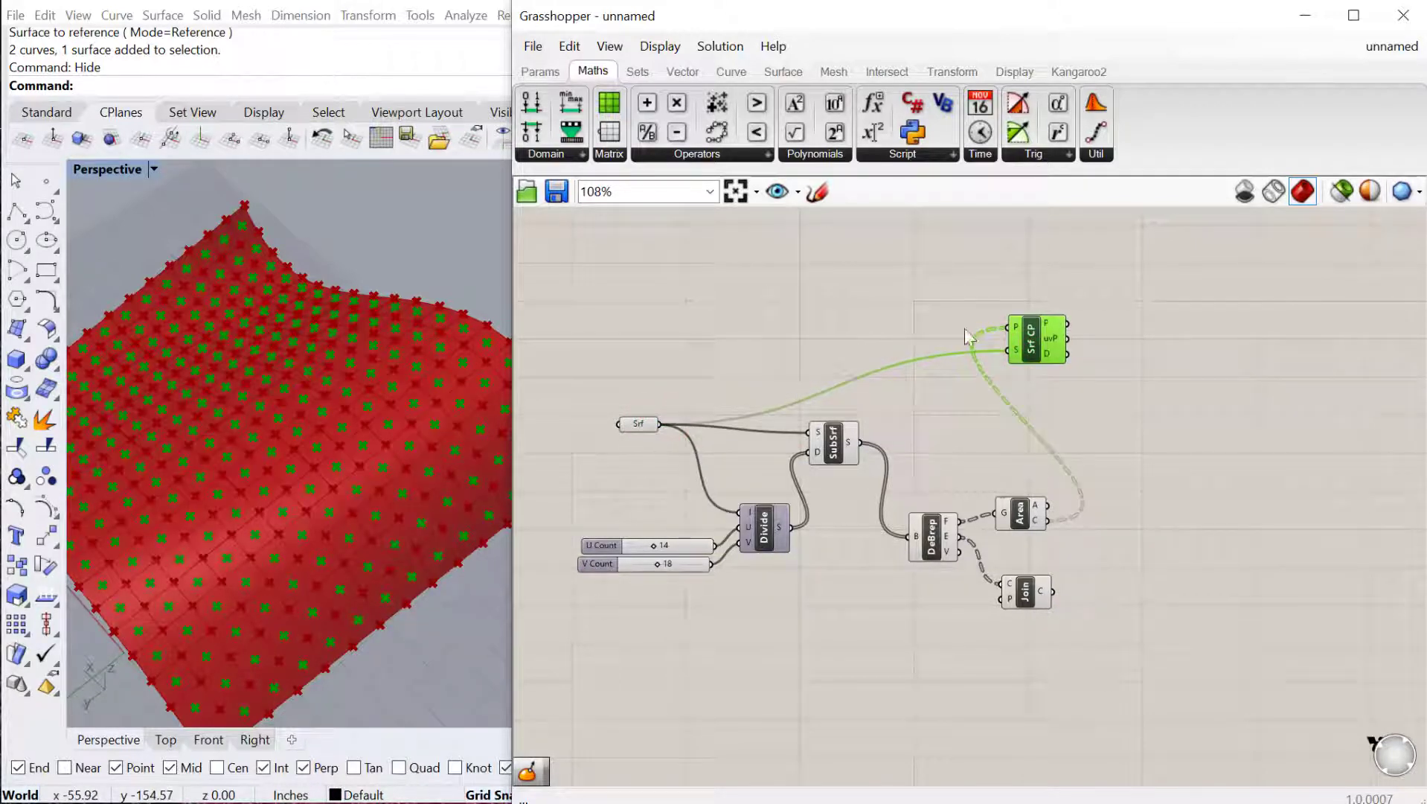
# Step: Add an Evaluate Surface component and connect the base surface and the closest-point UV output to its surface and uv inputs
pyautogui.doubleClick(1180, 355)
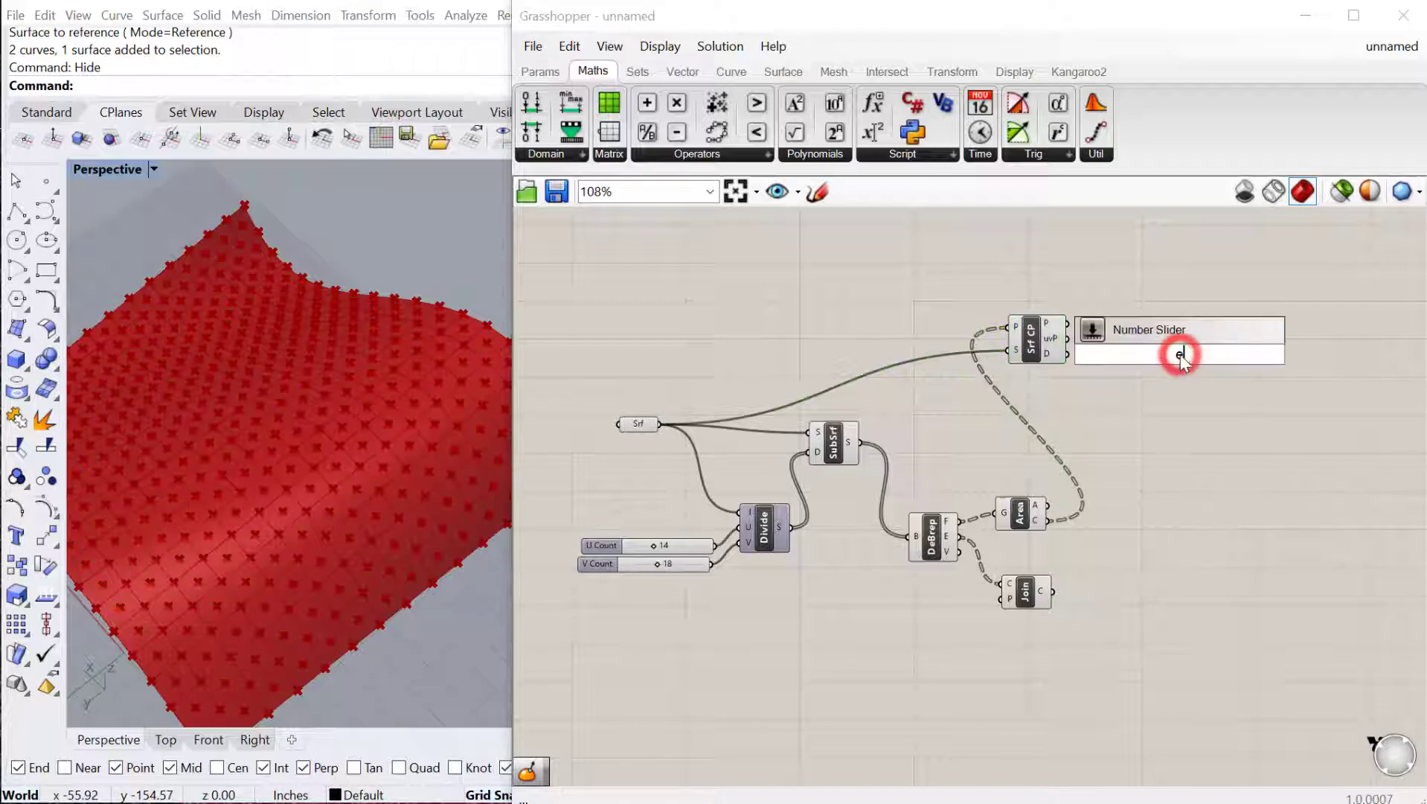
pyautogui.write('eva')
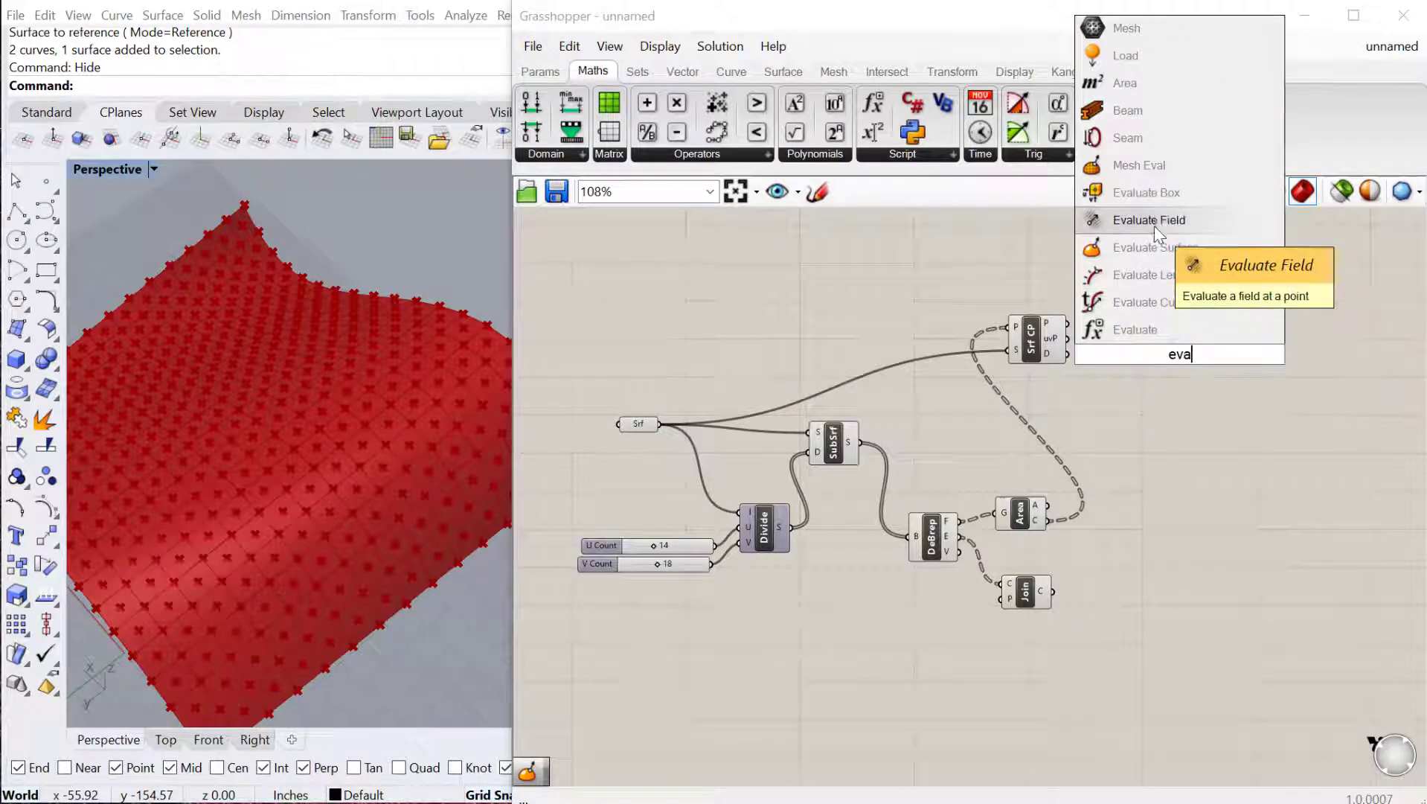
pyautogui.click(1155, 247)
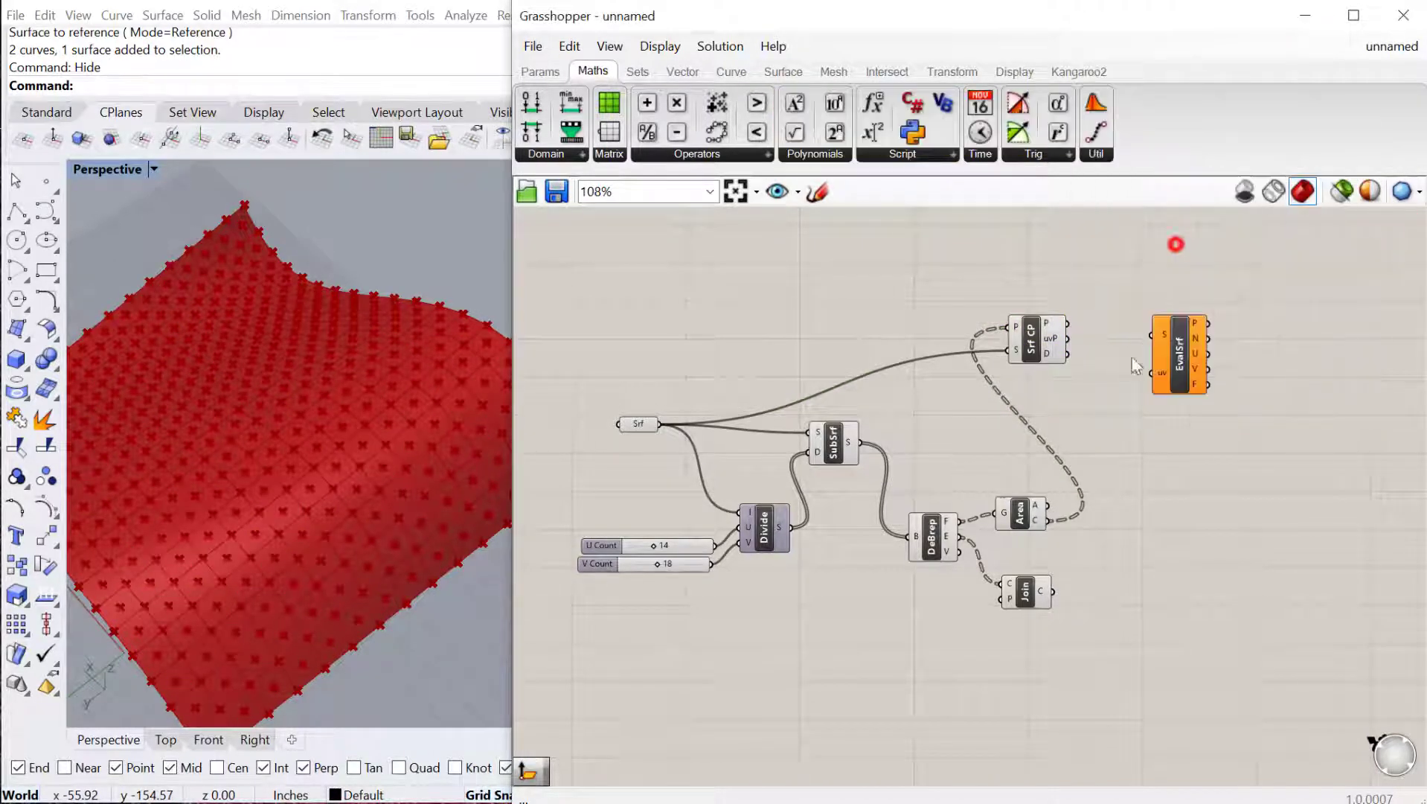
pyautogui.moveTo(1172, 372); pyautogui.dragTo(1147, 328)
pyautogui.moveTo(1051, 339); pyautogui.dragTo(1035, 350)
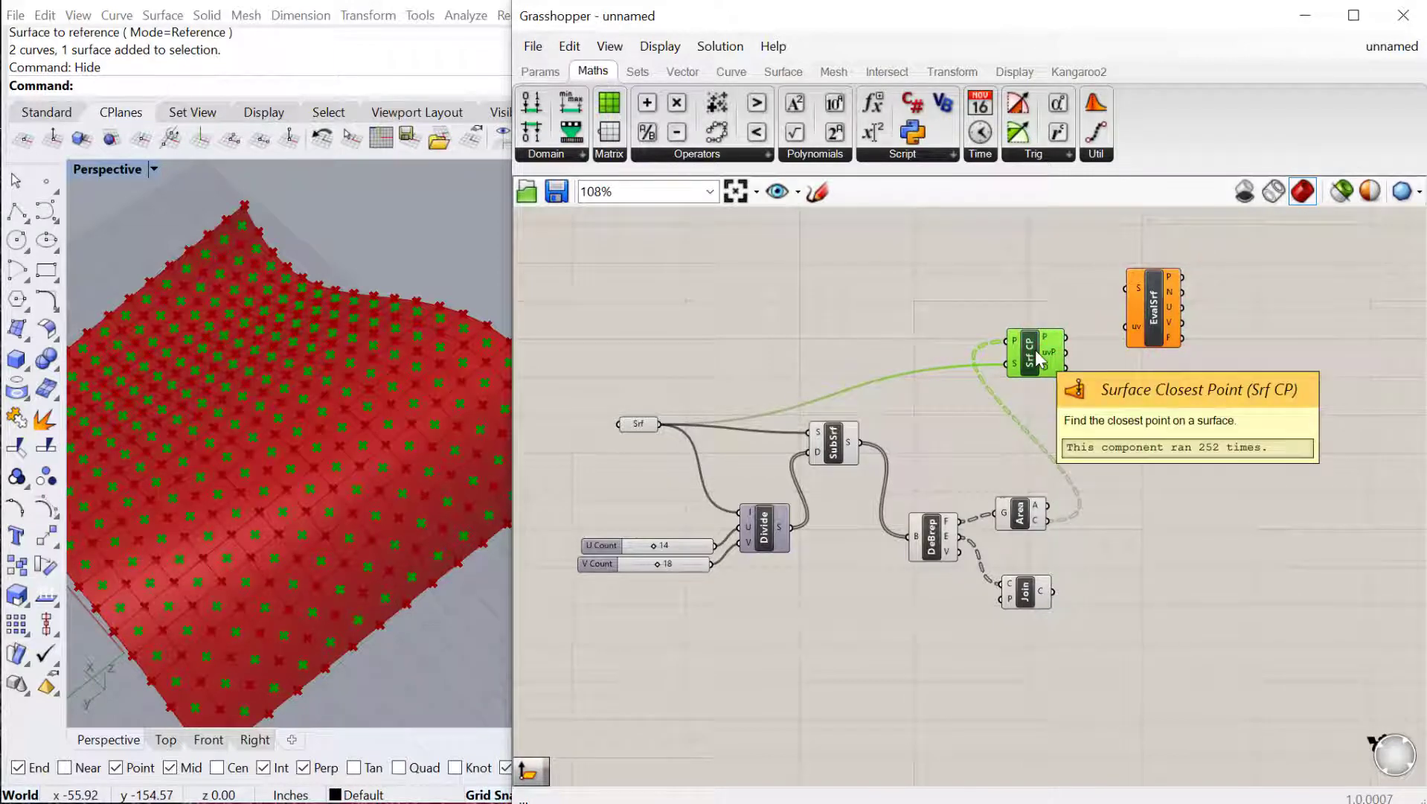
pyautogui.moveTo(1161, 325); pyautogui.dragTo(1148, 328)
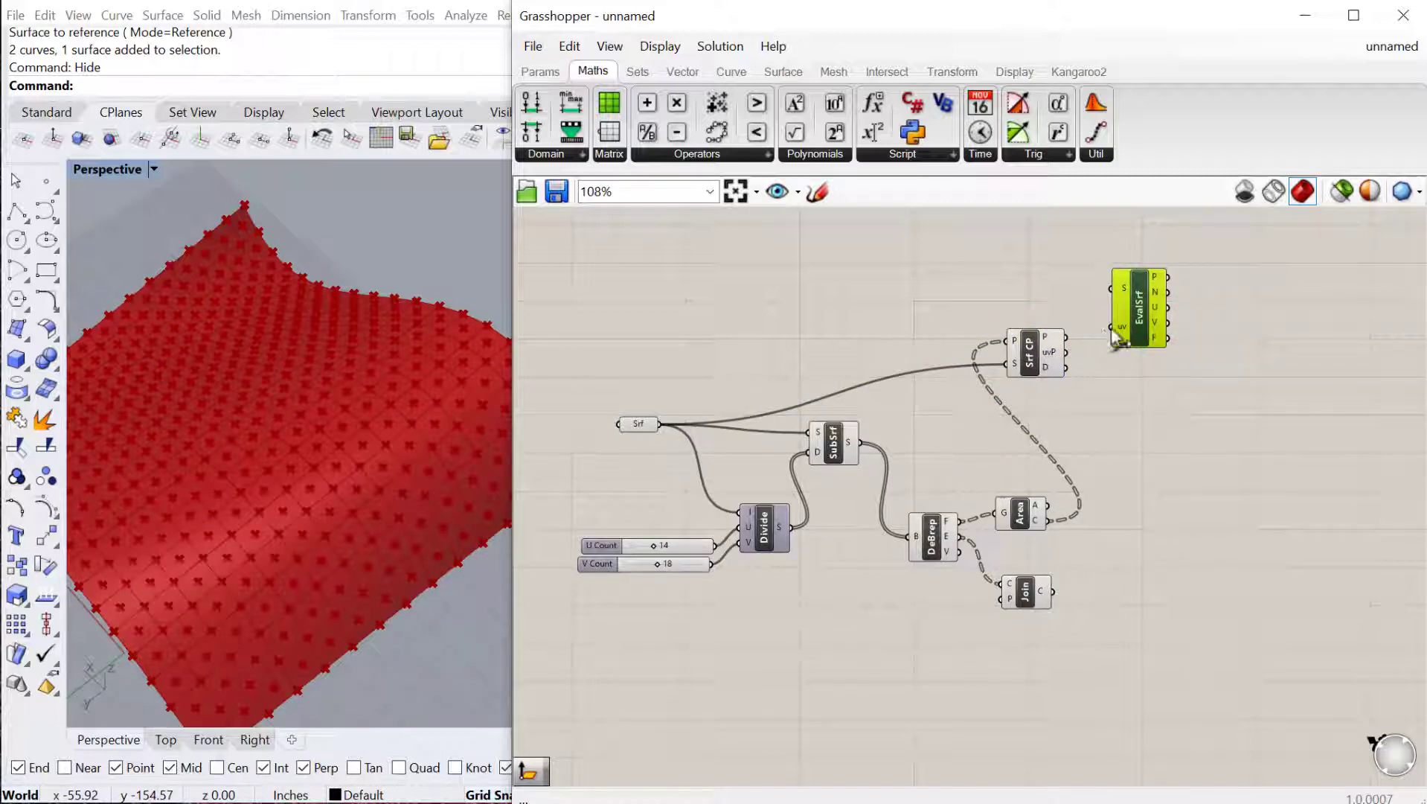
pyautogui.moveTo(660, 424); pyautogui.dragTo(1111, 289)
pyautogui.moveTo(1067, 352); pyautogui.dragTo(1127, 315)
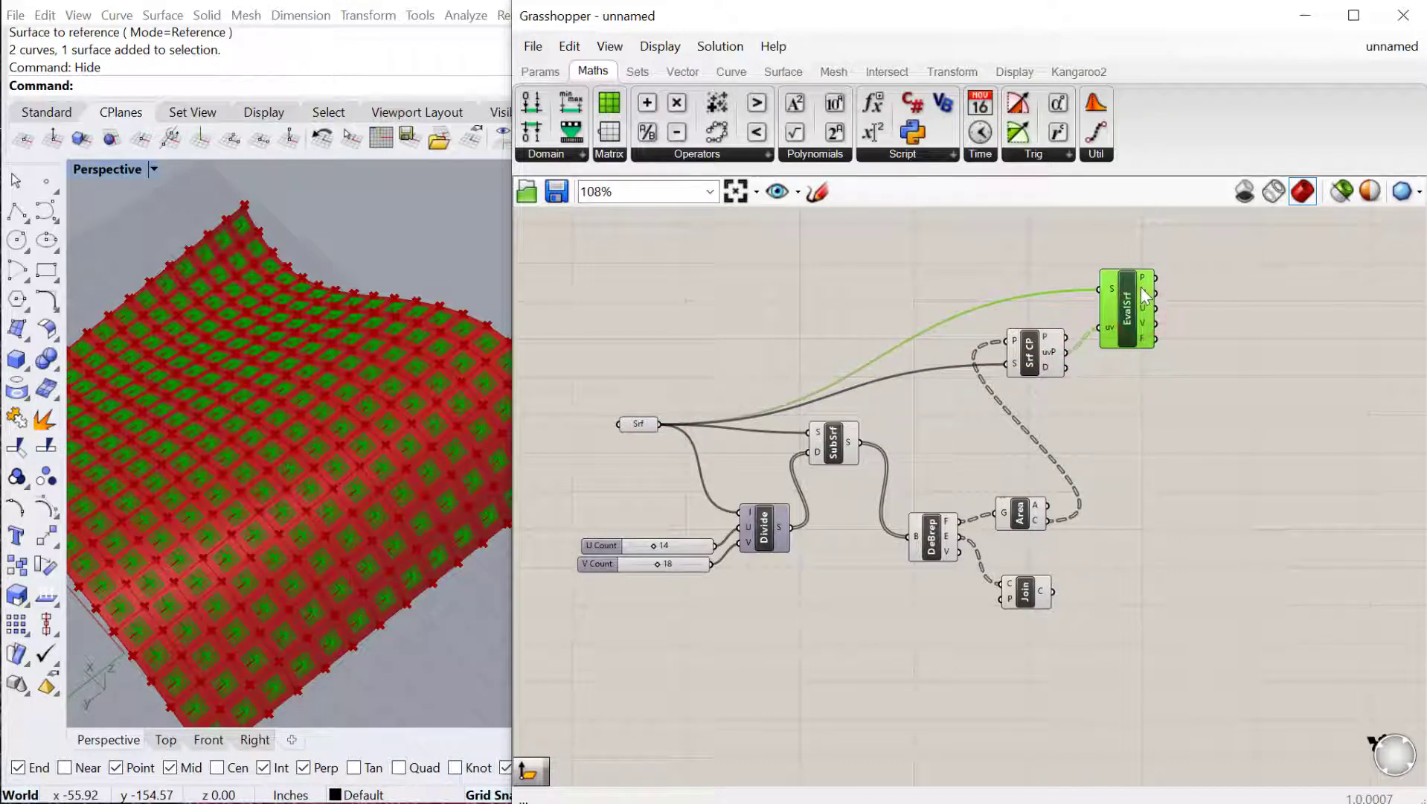
pyautogui.moveTo(1143, 293)
# Step: Add a Scale component, connecting the joined curves to its geometry input and the Area centroids to its center input
pyautogui.moveTo(1140, 532); pyautogui.dragTo(1090, 525, button='right')
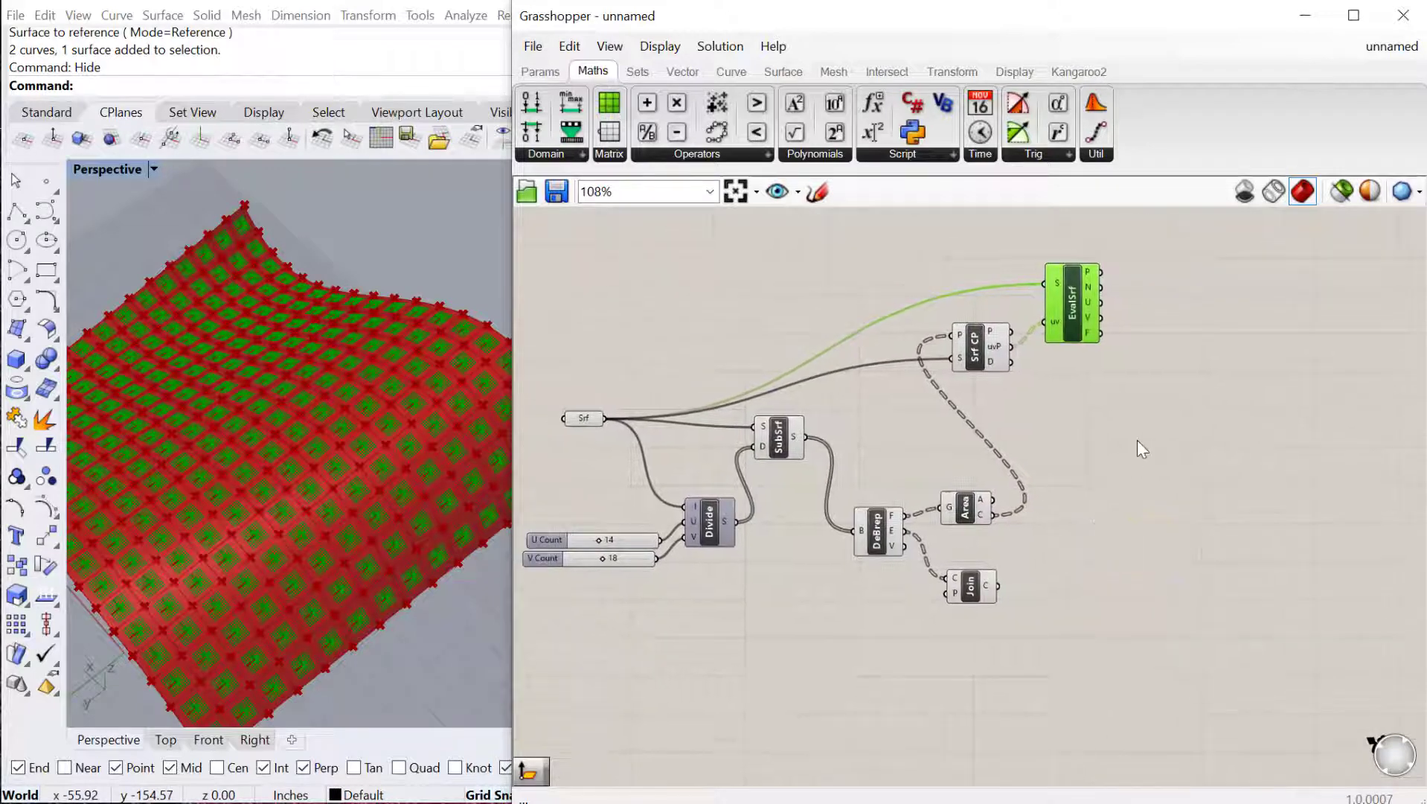
pyautogui.moveTo(977, 588)
pyautogui.mouseDown()
pyautogui.moveTo(962, 577)
pyautogui.moveTo(981, 566)
pyautogui.mouseUp()
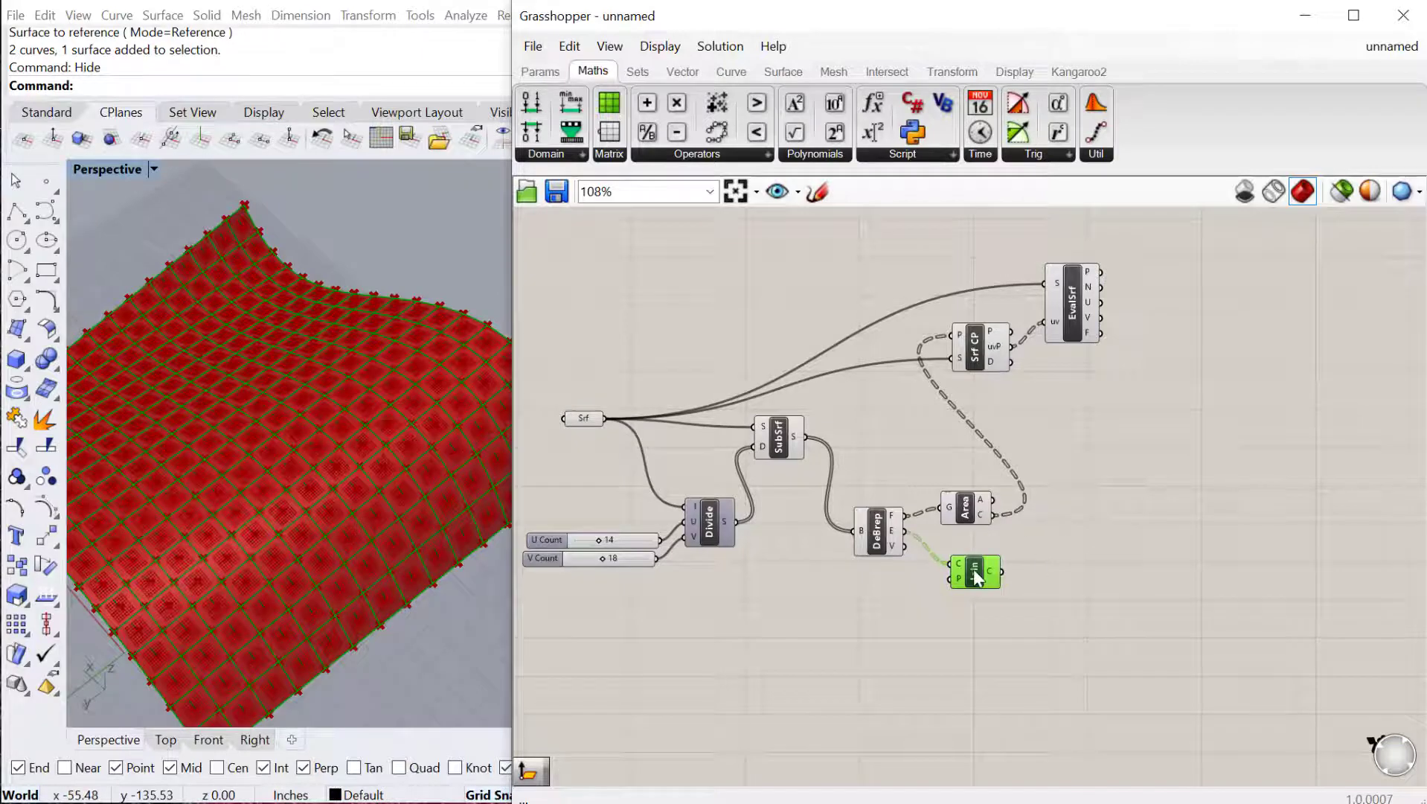
pyautogui.doubleClick(1124, 485)
pyautogui.write('sc')
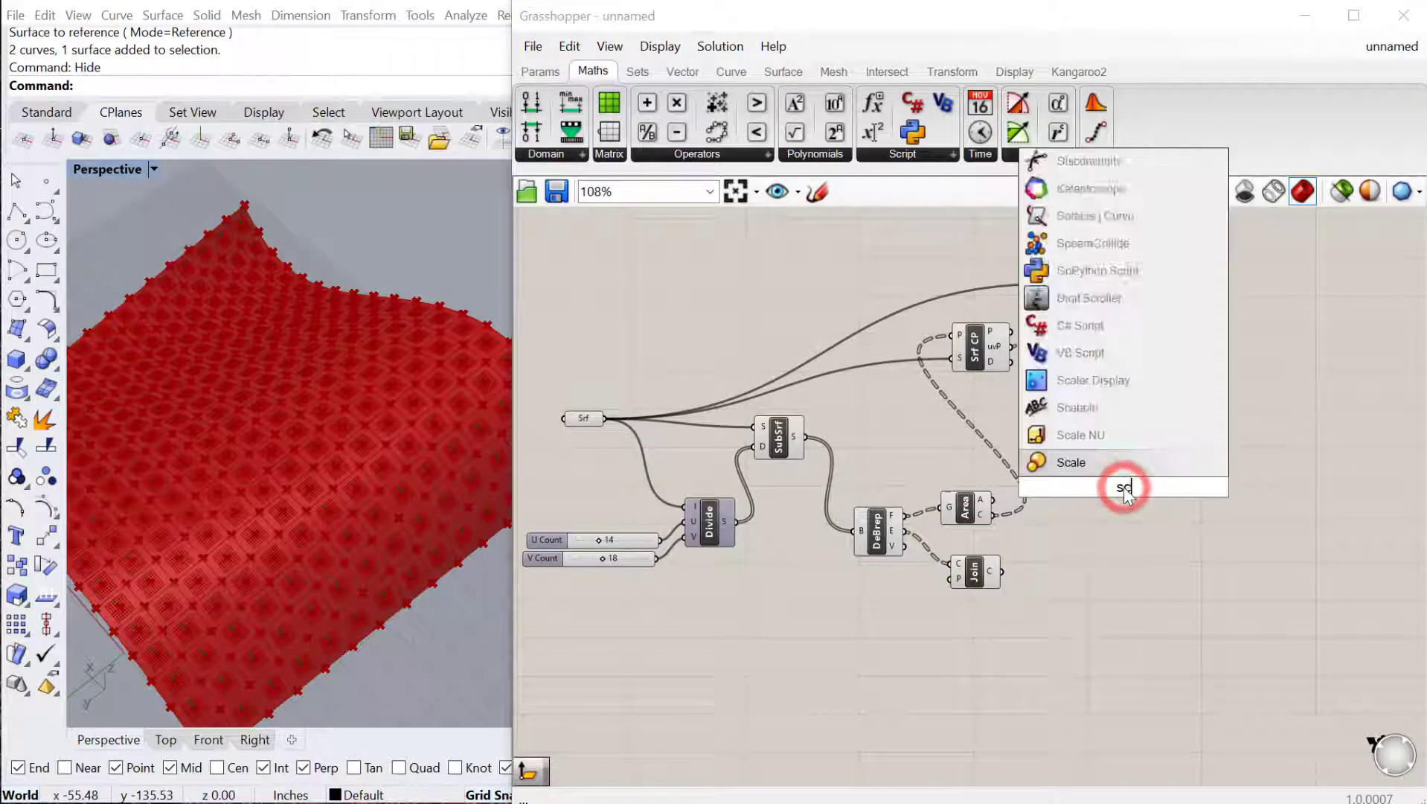
pyautogui.write('ale')
pyautogui.press('Return')
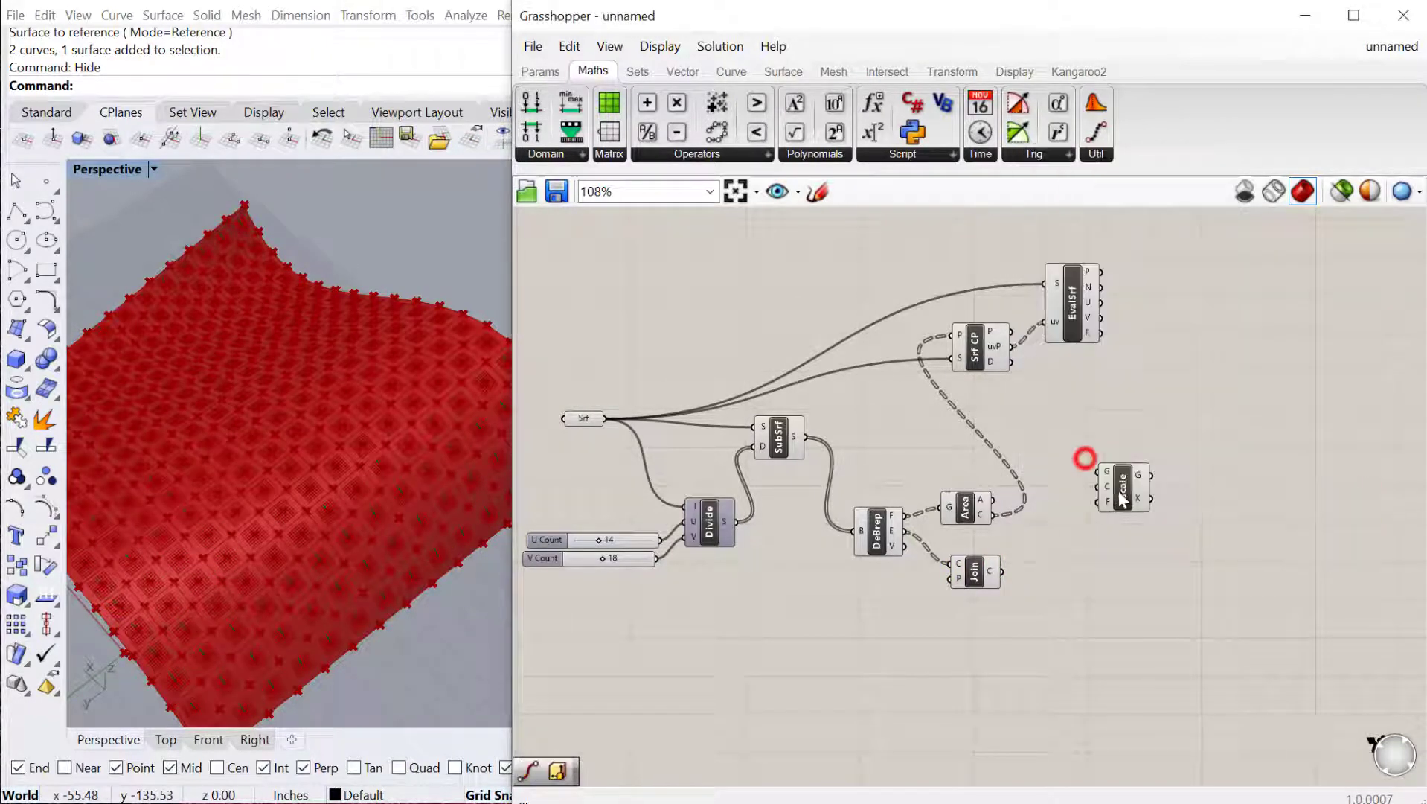
pyautogui.scroll(1, 1012, 570)
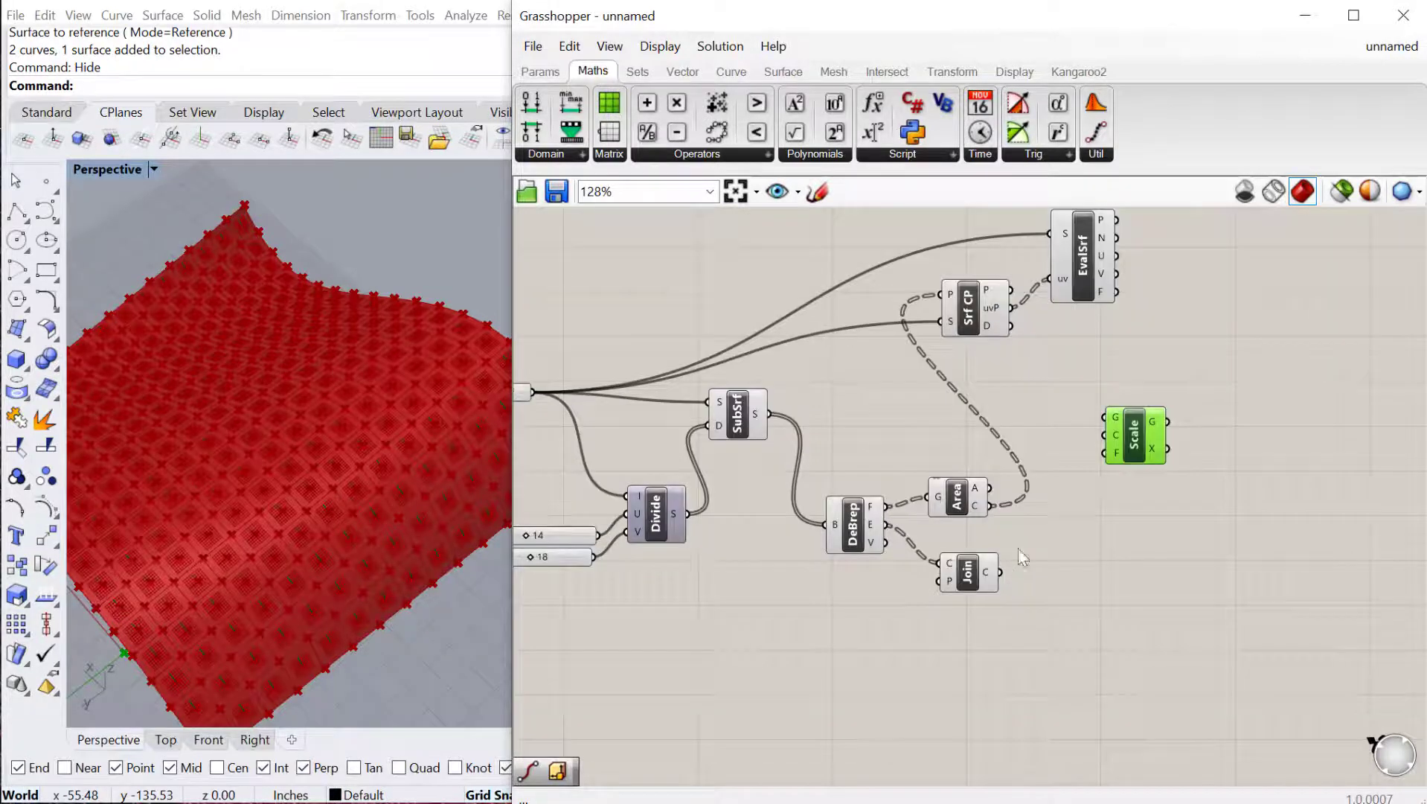
pyautogui.moveTo(1001, 571); pyautogui.dragTo(1158, 452)
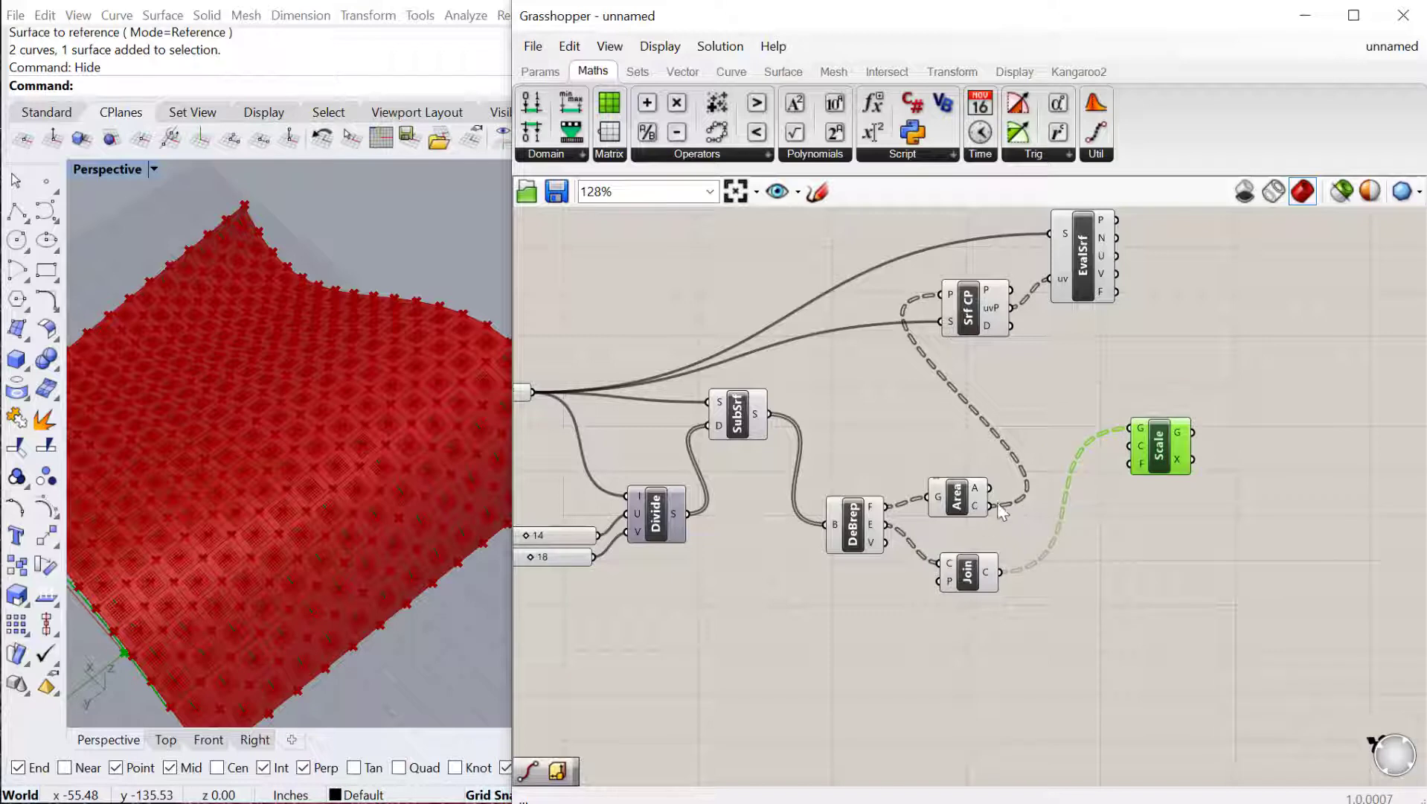
pyautogui.moveTo(1027, 508); pyautogui.dragTo(1141, 444)
pyautogui.moveTo(1116, 614); pyautogui.dragTo(1157, 533, button='right')
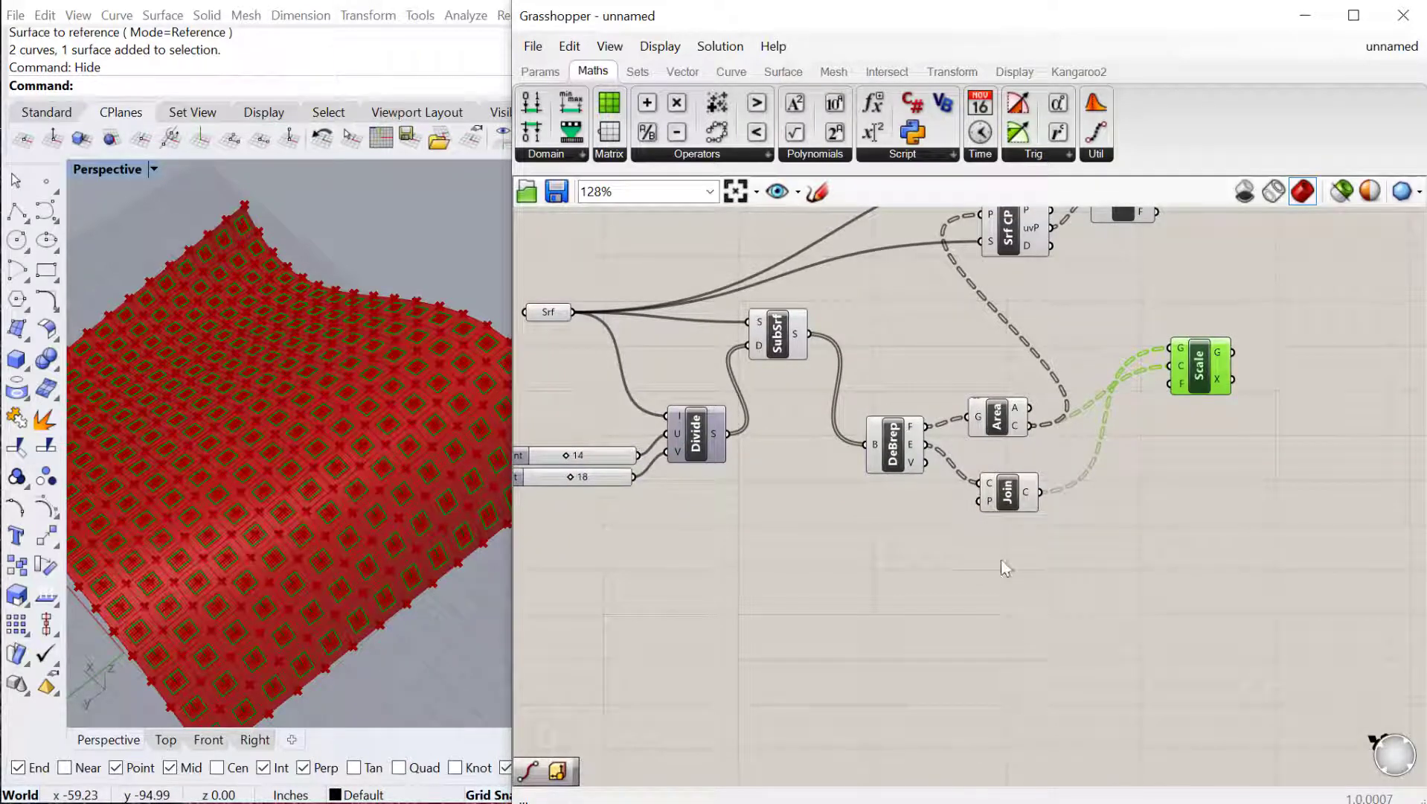
# Step: Add a number slider ranging from 0.1 to 2.0, connect it to the Scale factor, and set it to 0.6
pyautogui.doubleClick(1015, 587)
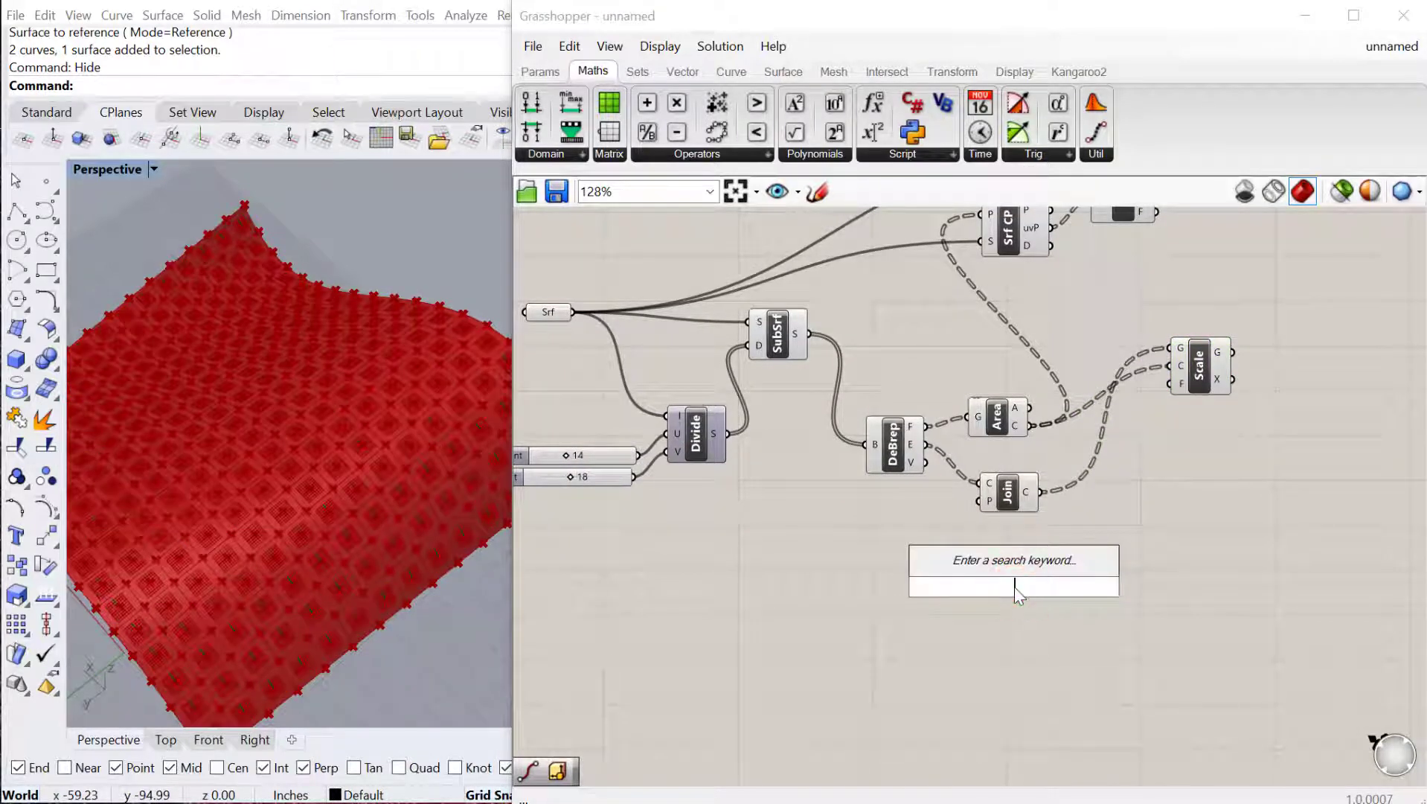
pyautogui.write('.1')
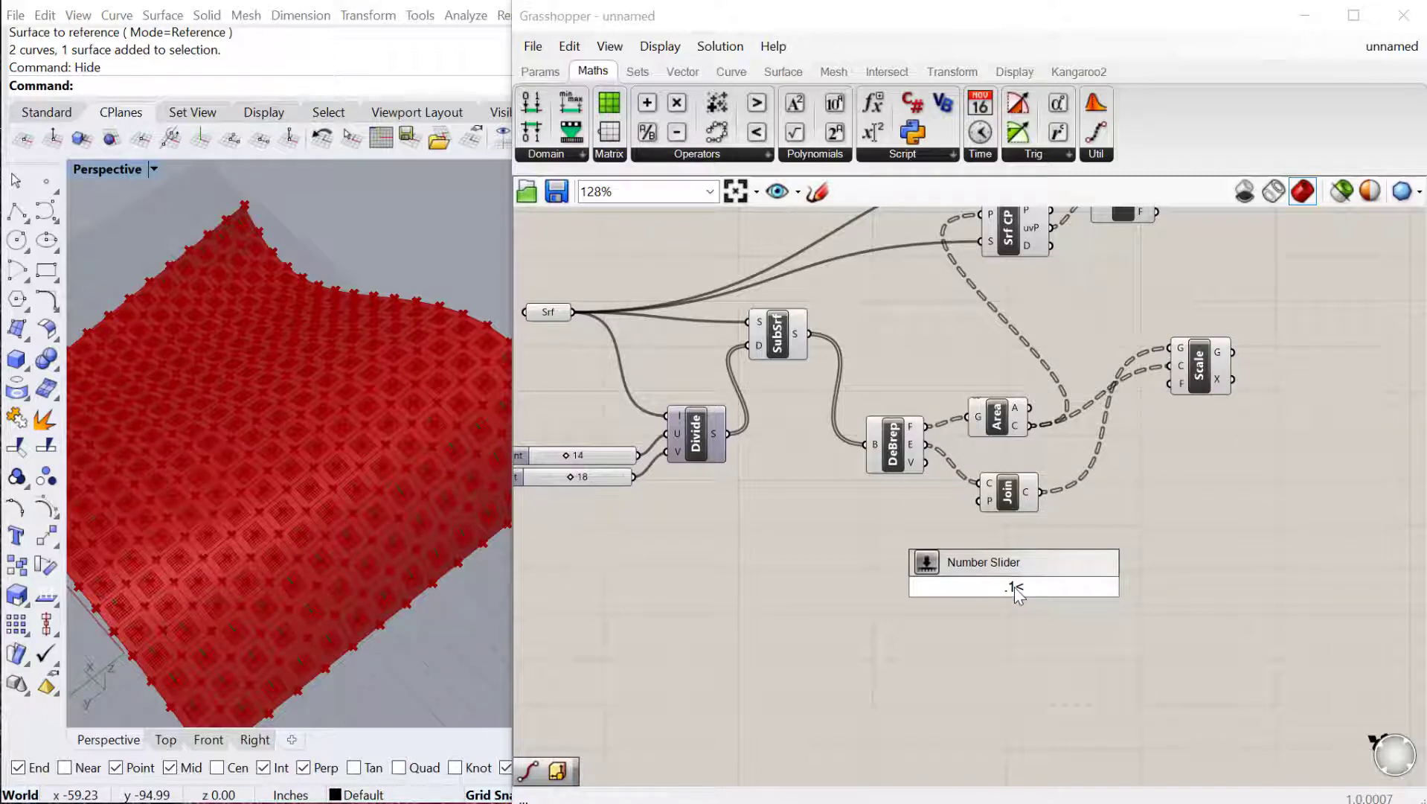
pyautogui.write('<2.0')
pyautogui.press('Return')
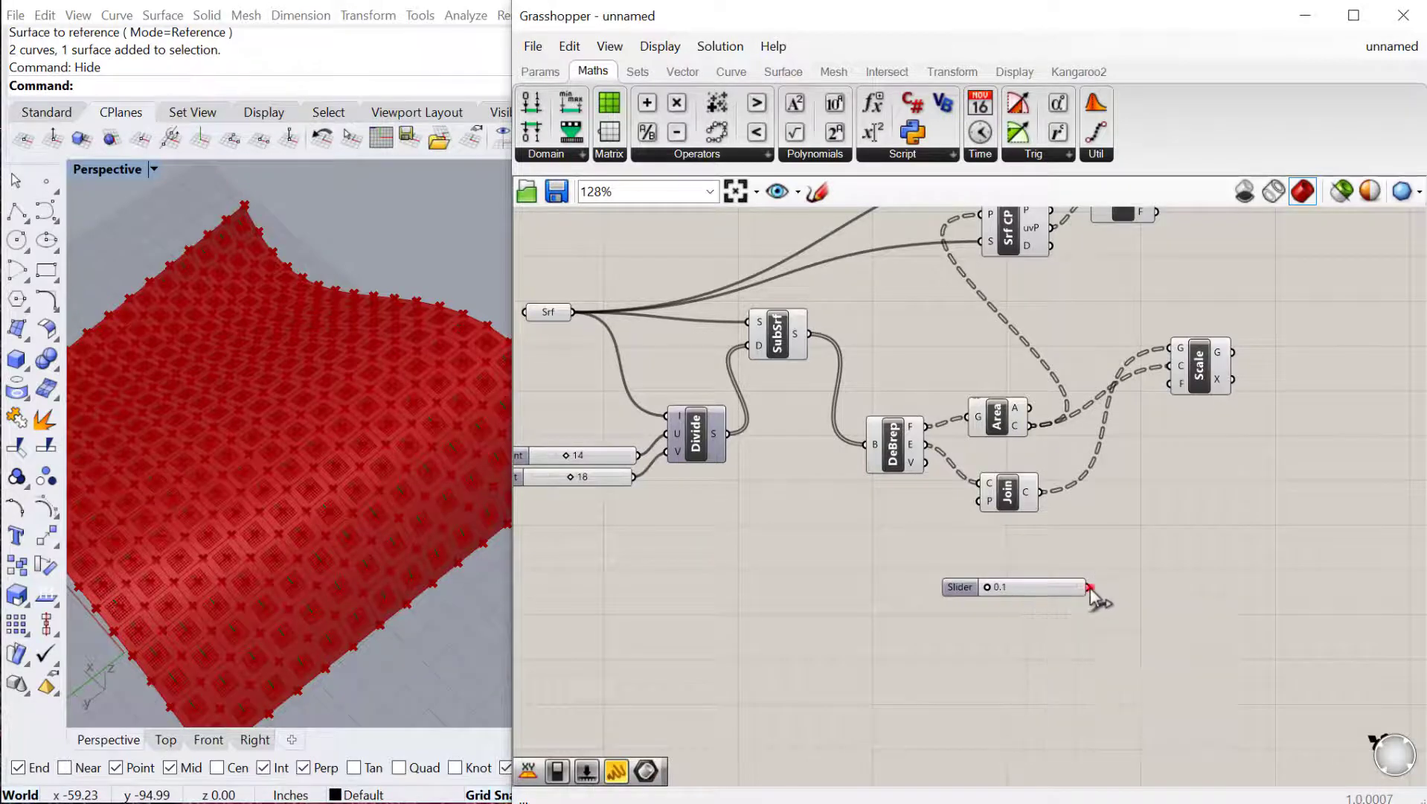
pyautogui.moveTo(1089, 587); pyautogui.dragTo(1171, 383)
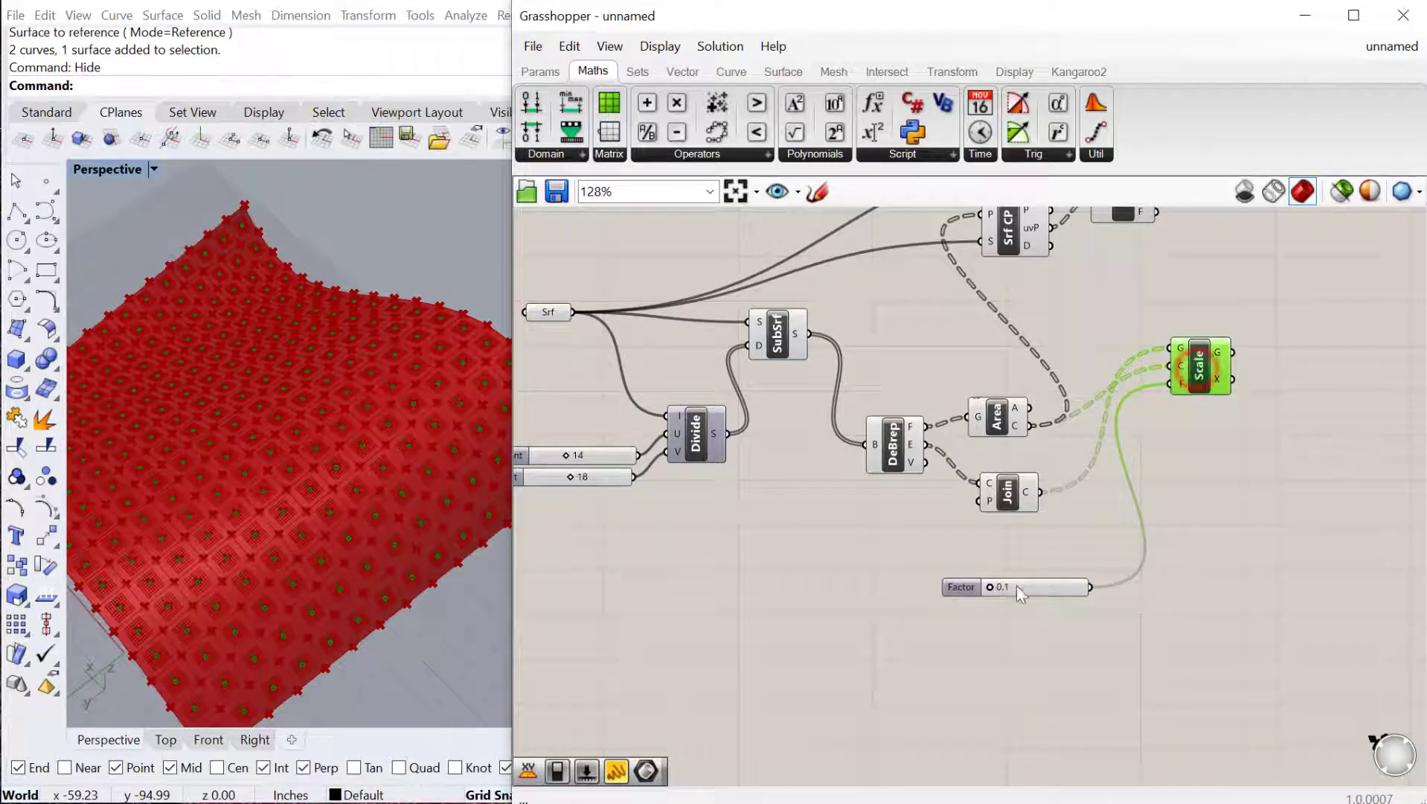
pyautogui.moveTo(991, 588); pyautogui.dragTo(1018, 590)
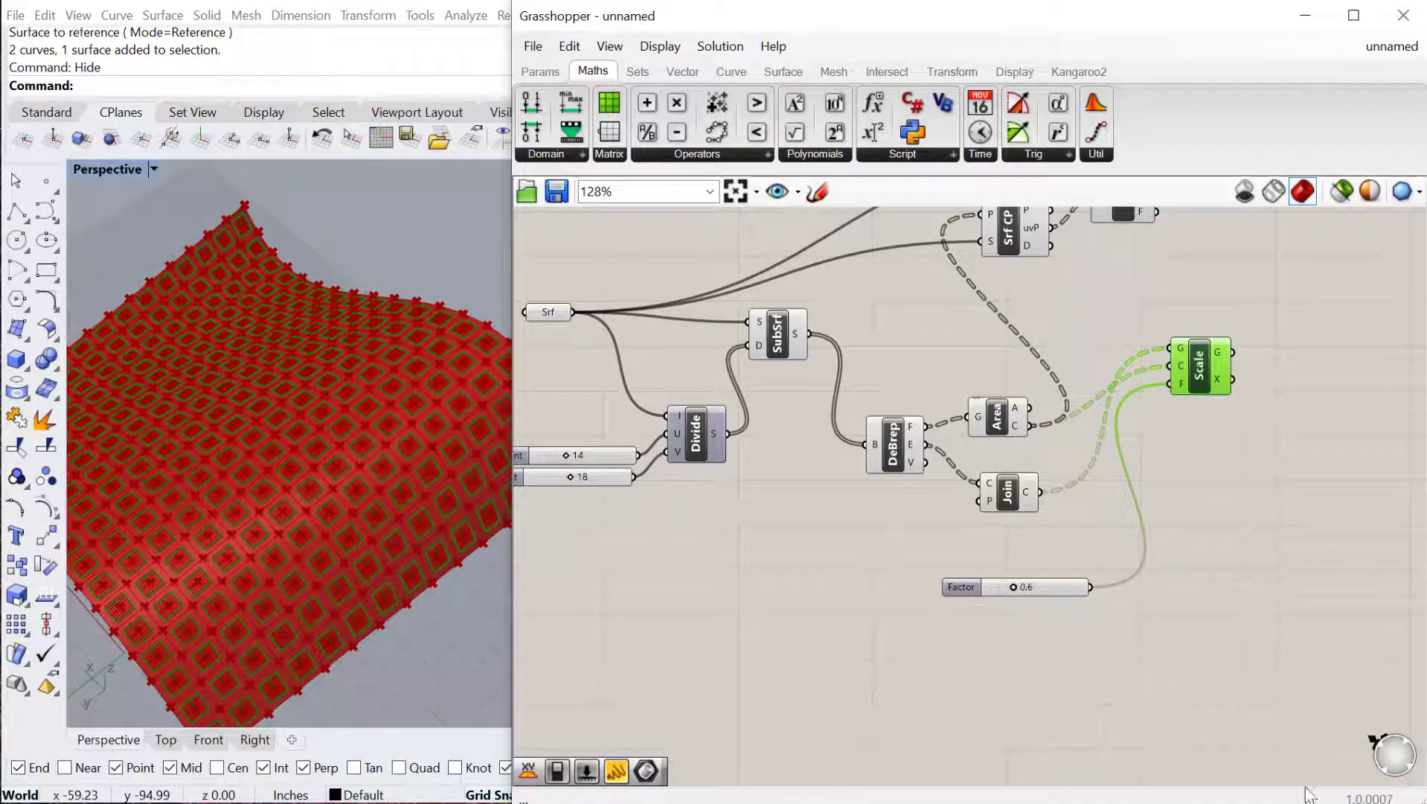
# Step: Turn off the preview of all geometry components except Scale, and move Scale away from the others
pyautogui.scroll(-2, 1222, 532)
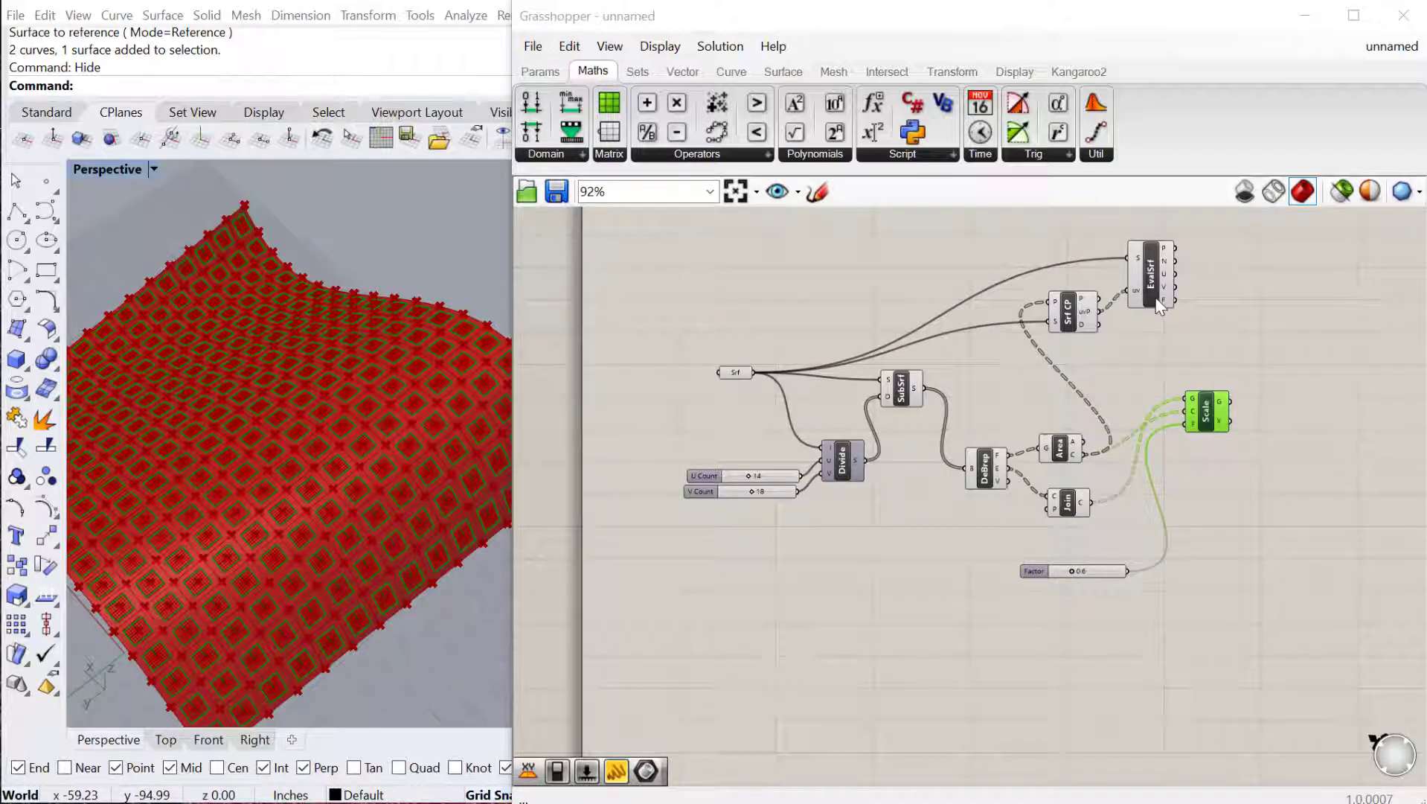
pyautogui.moveTo(1248, 370); pyautogui.dragTo(745, 245)
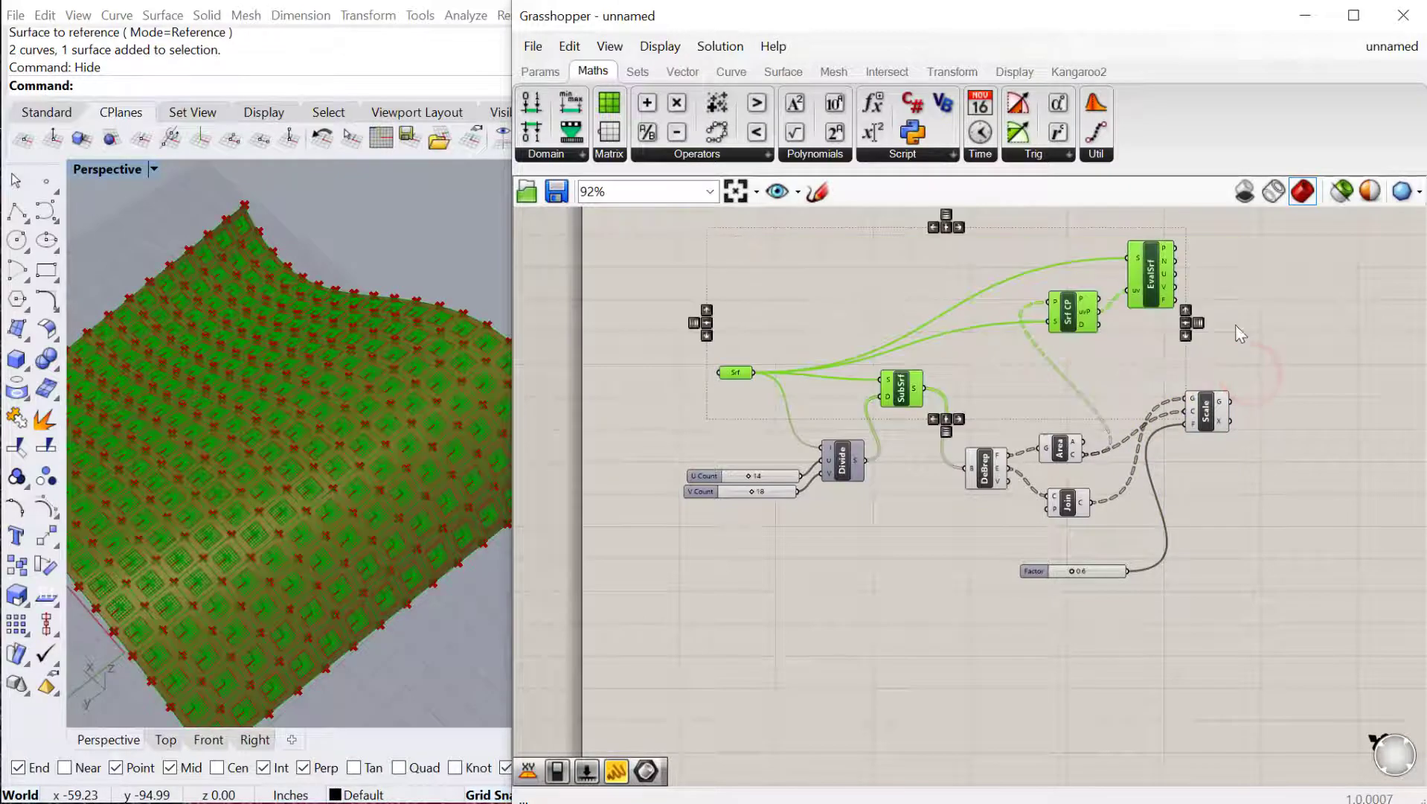
pyautogui.rightClick(1228, 308)
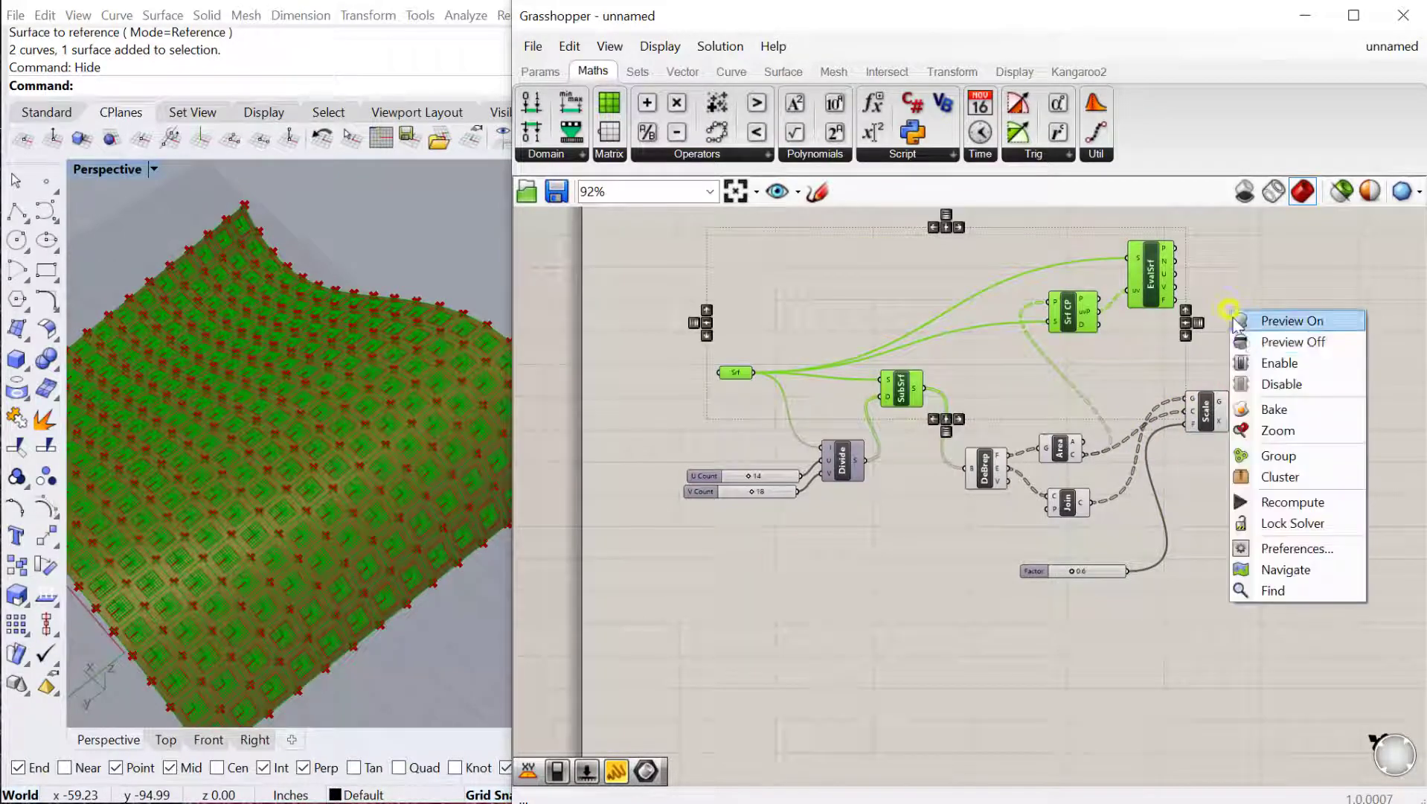
pyautogui.click(1277, 341)
pyautogui.moveTo(1205, 415); pyautogui.dragTo(1258, 414)
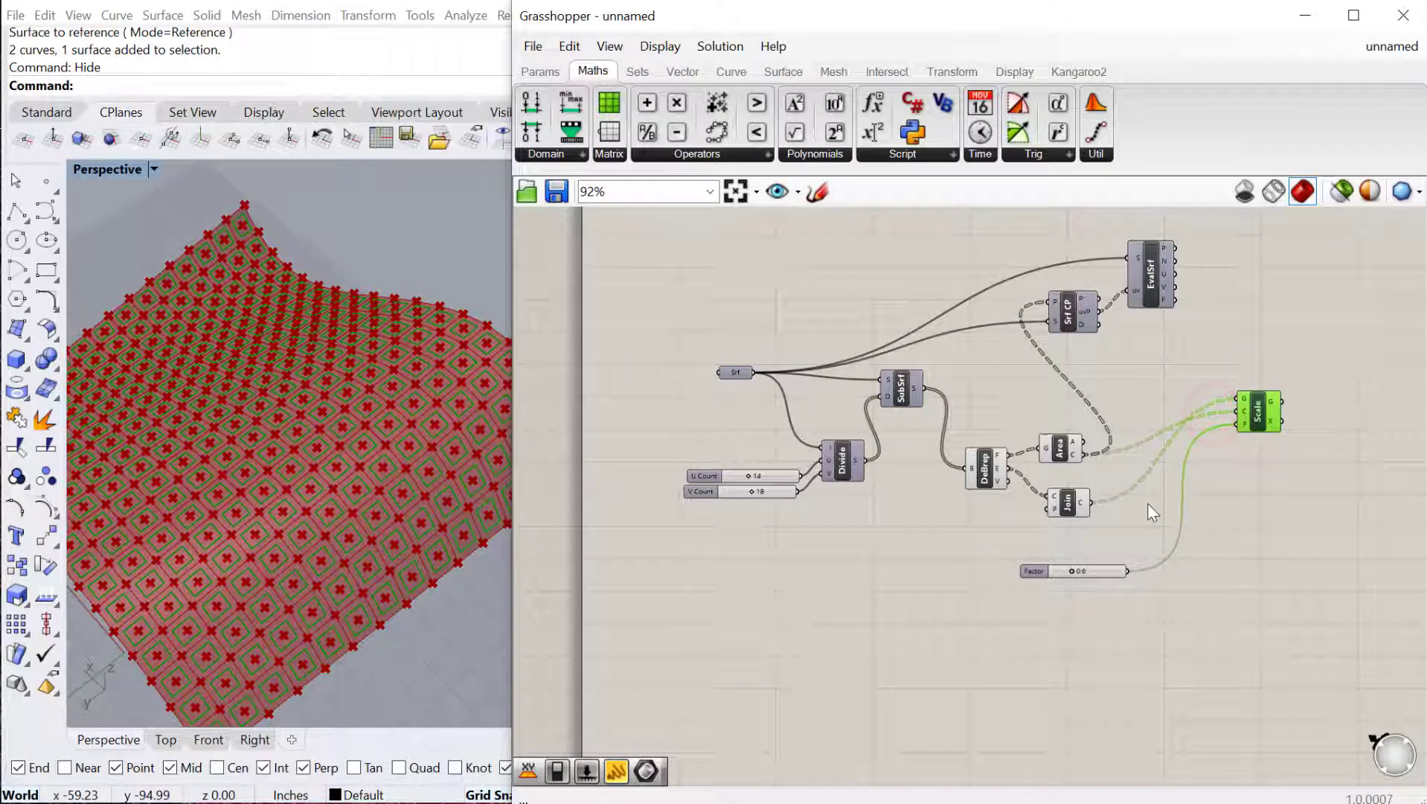
pyautogui.moveTo(1133, 522); pyautogui.dragTo(809, 357)
pyautogui.rightClick(899, 251)
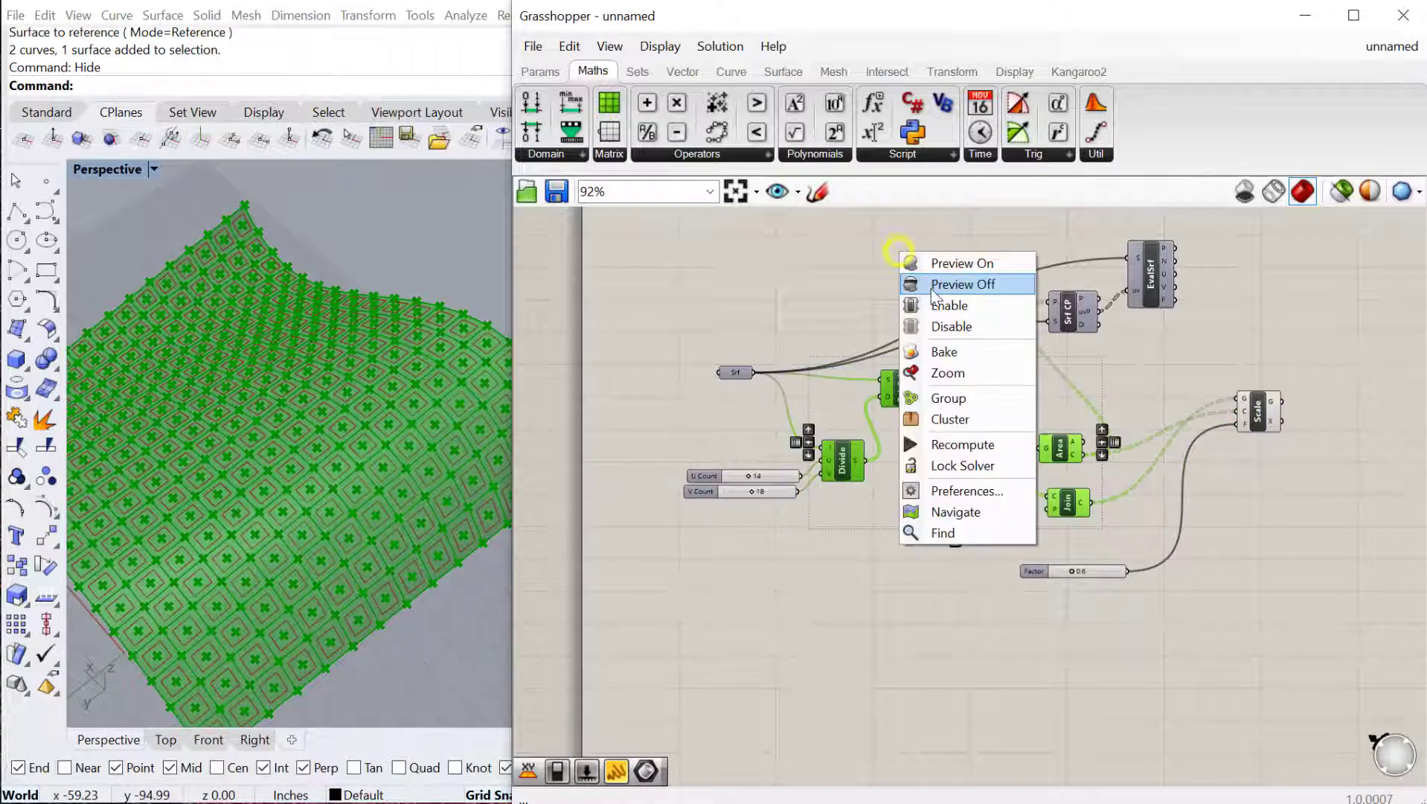
pyautogui.click(936, 290)
# Step: Switch to the Rhino Perspective viewport, place a point object near the middle of the scaled panels, and select it
pyautogui.scroll(-2, 246, 460)
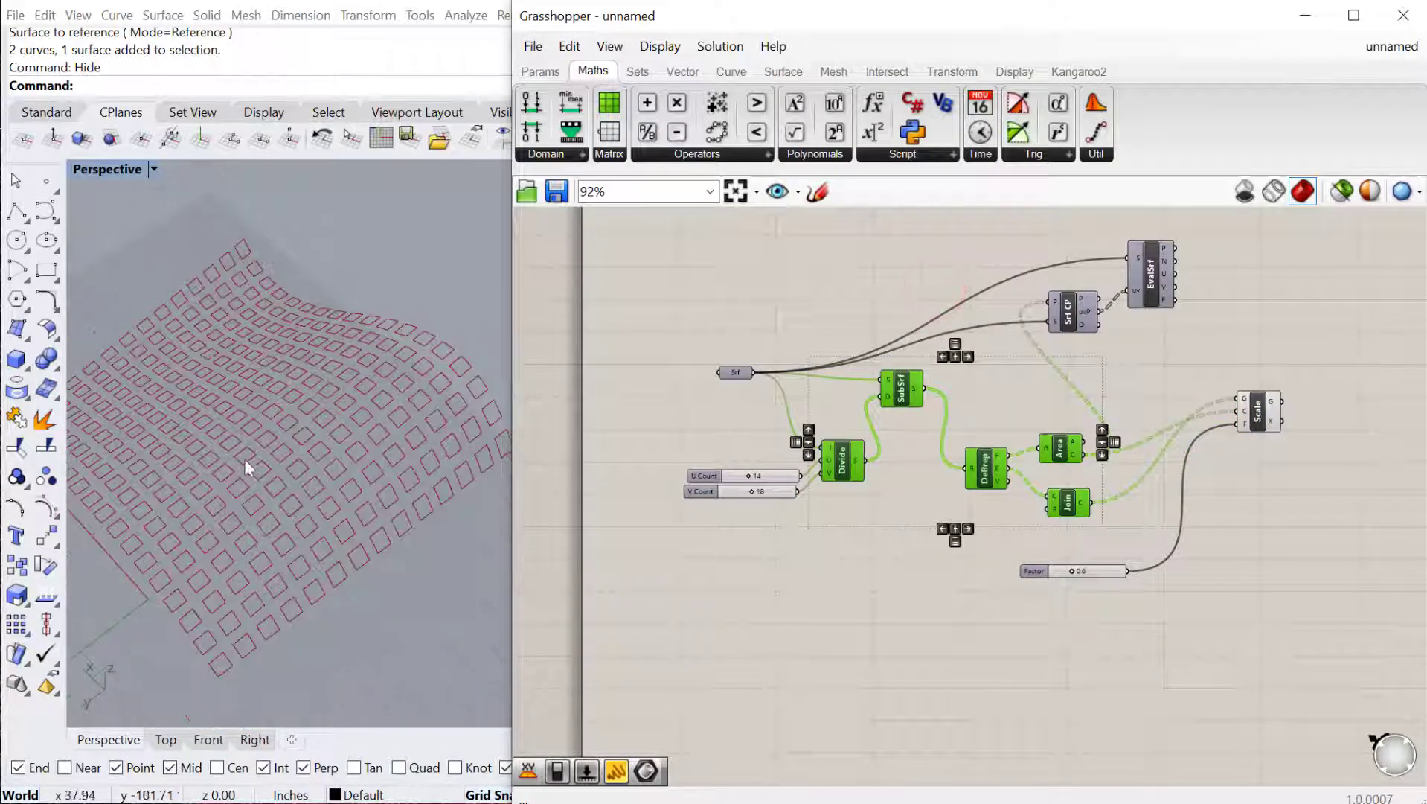
pyautogui.moveTo(246, 460); pyautogui.dragTo(243, 485, button='right')
pyautogui.click(268, 447)
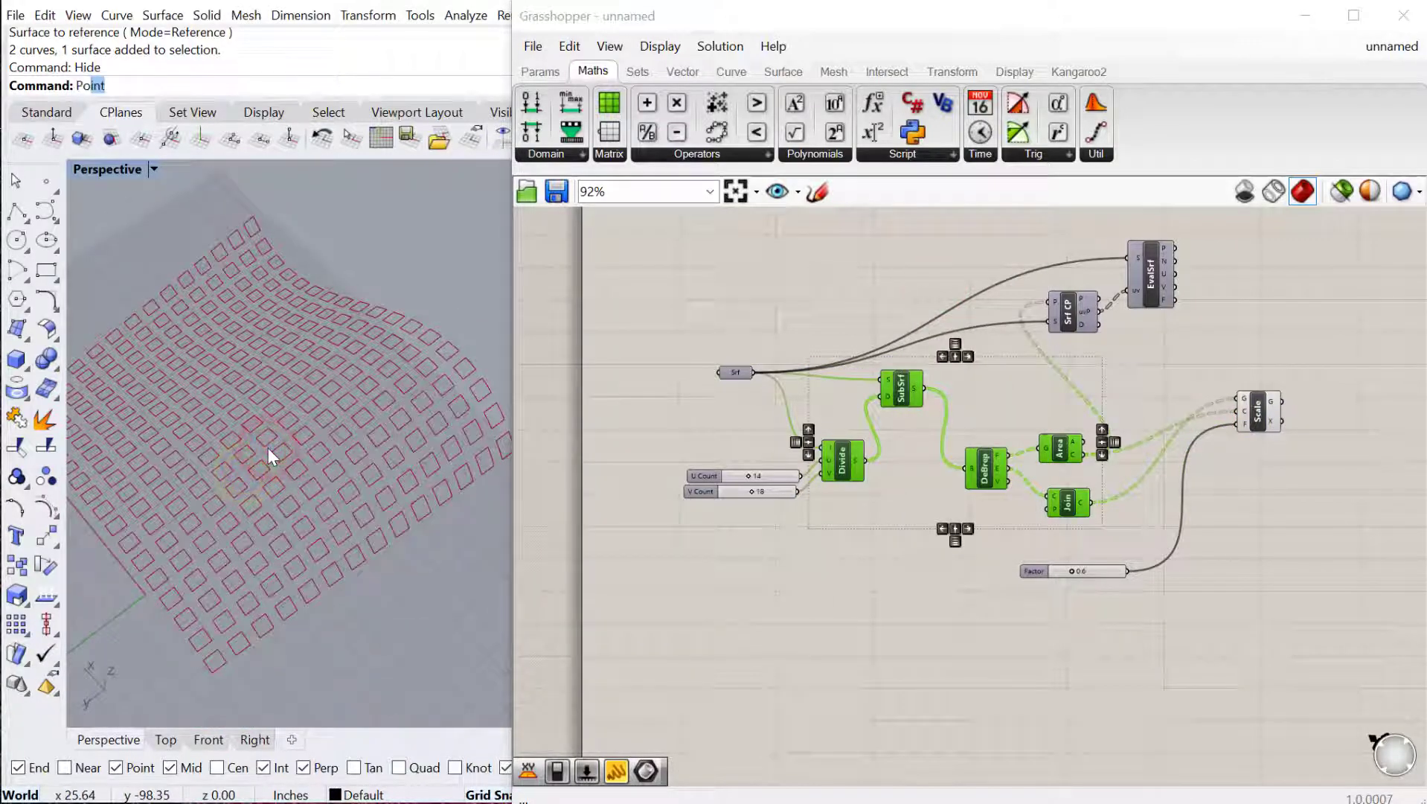
pyautogui.write('Po')
pyautogui.press('Return')
pyautogui.click(324, 451)
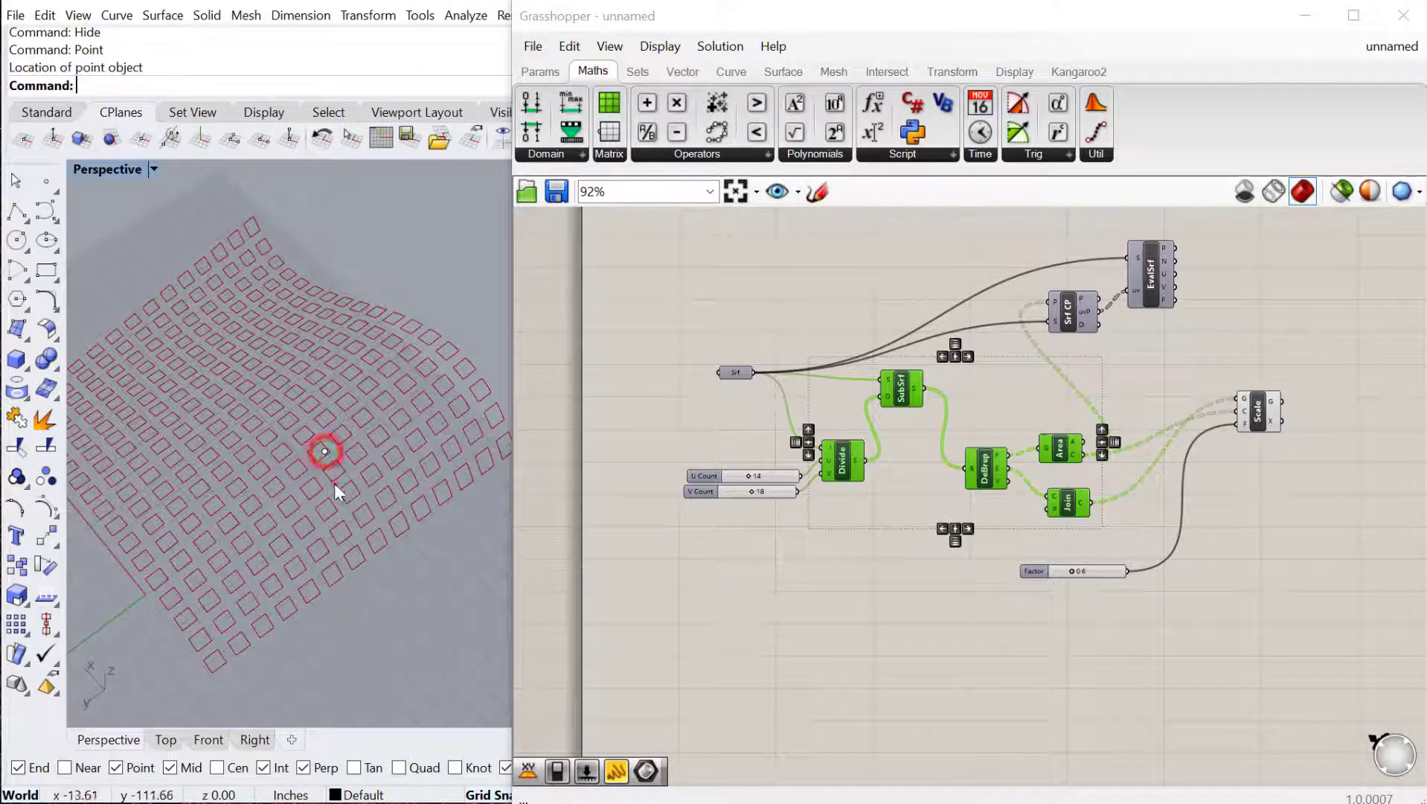
pyautogui.click(326, 453)
# Step: Add a Point parameter below the panel definition and reference the Rhino point object in it
pyautogui.doubleClick(803, 680)
pyautogui.write('po')
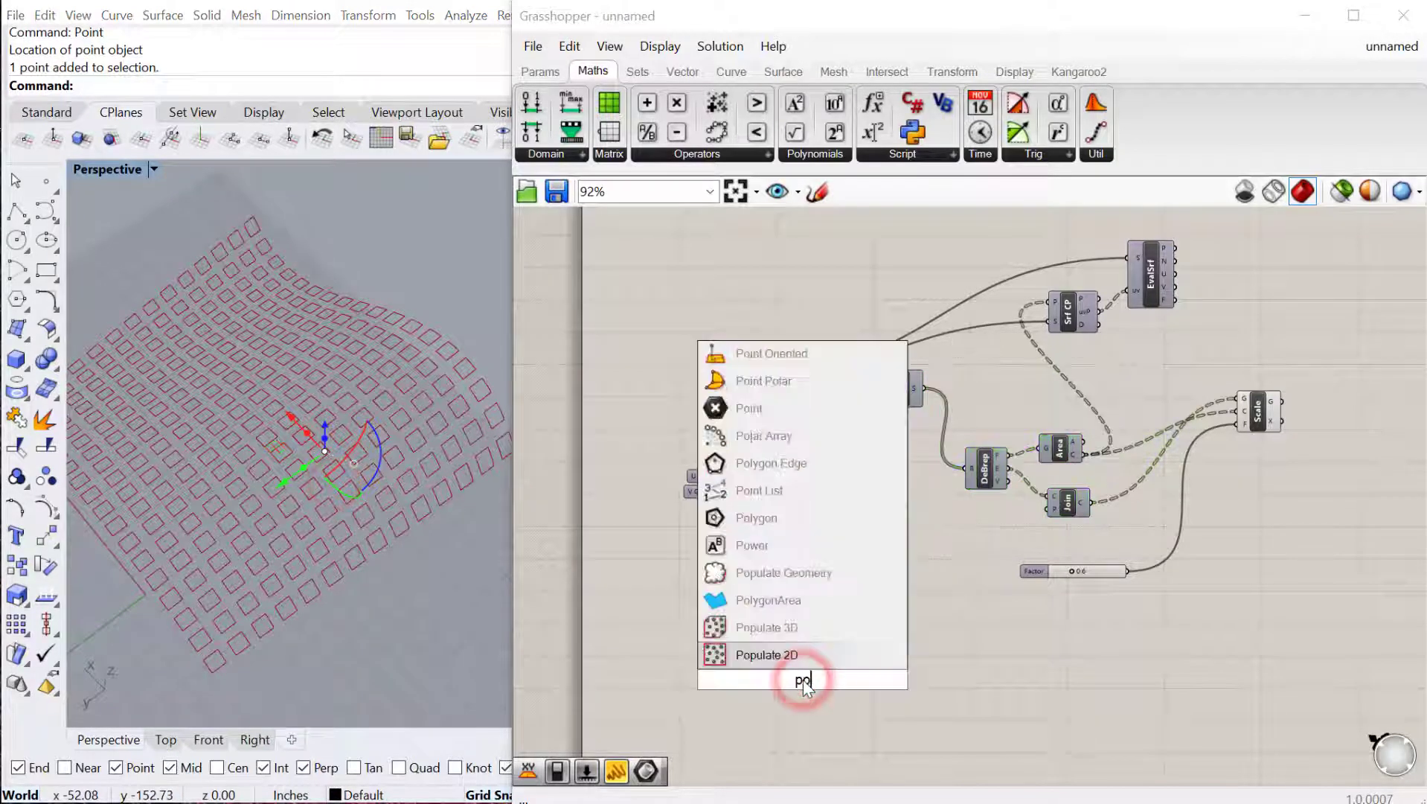
pyautogui.write('int')
pyautogui.press('Return')
pyautogui.rightClick(803, 679)
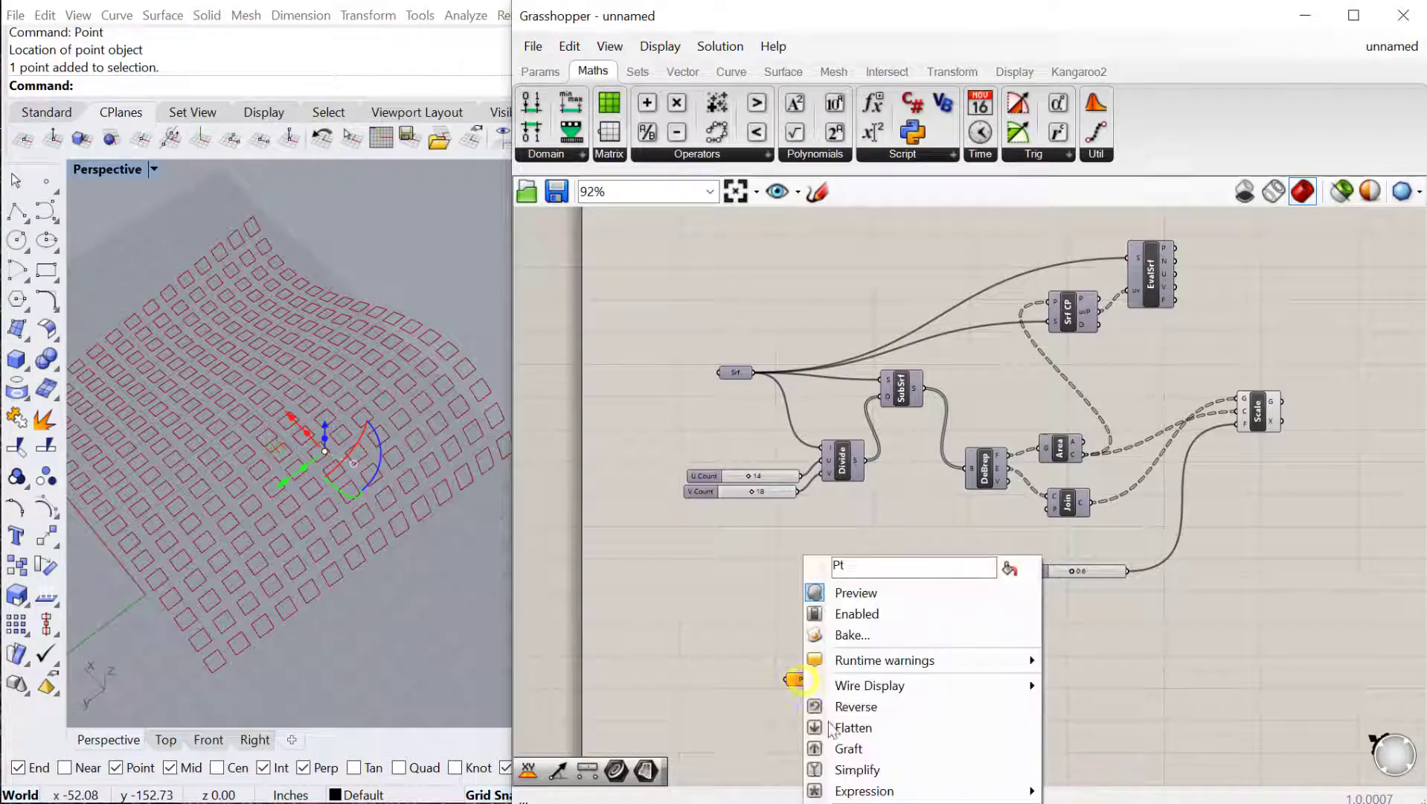
pyautogui.click(855, 803)
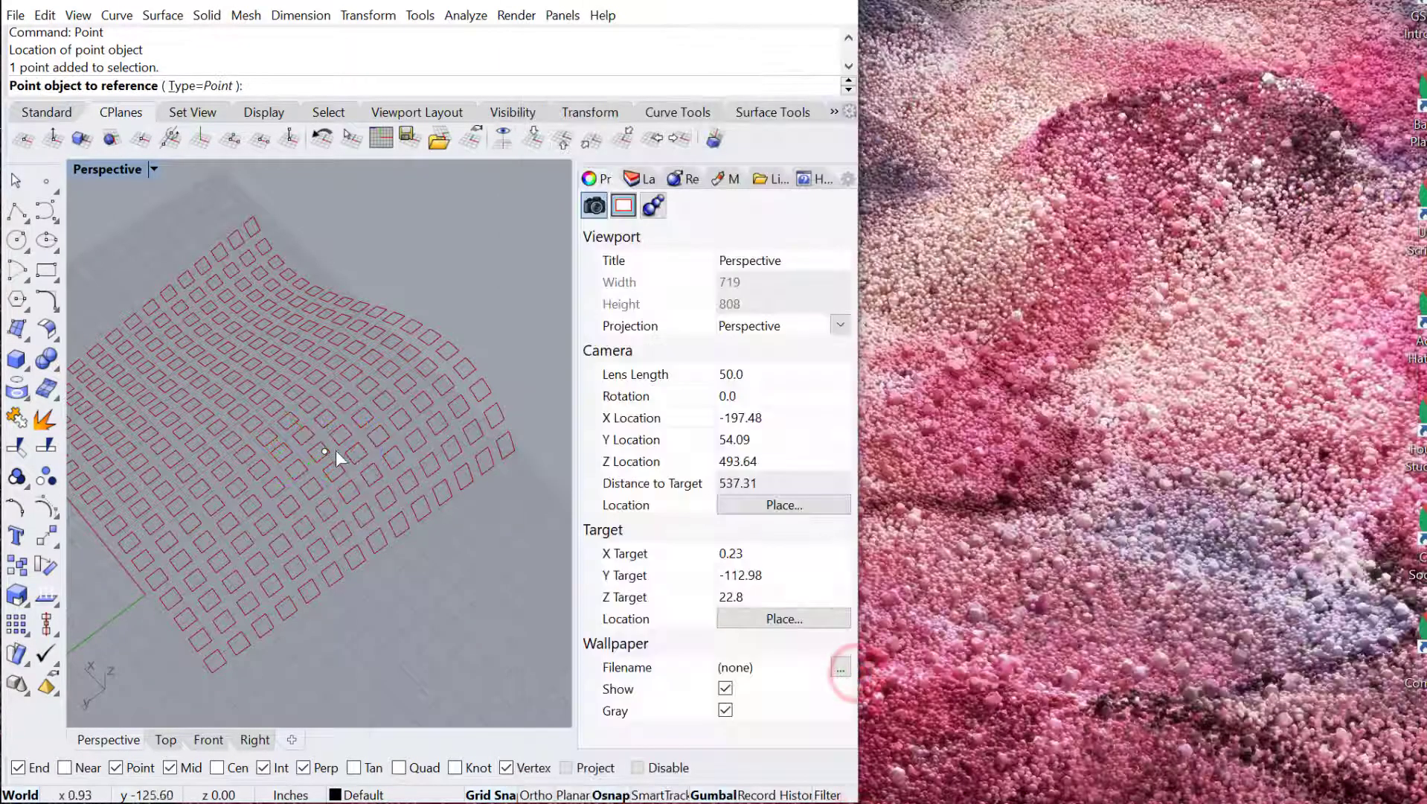
pyautogui.click(325, 451)
pyautogui.scroll(3, 821, 714)
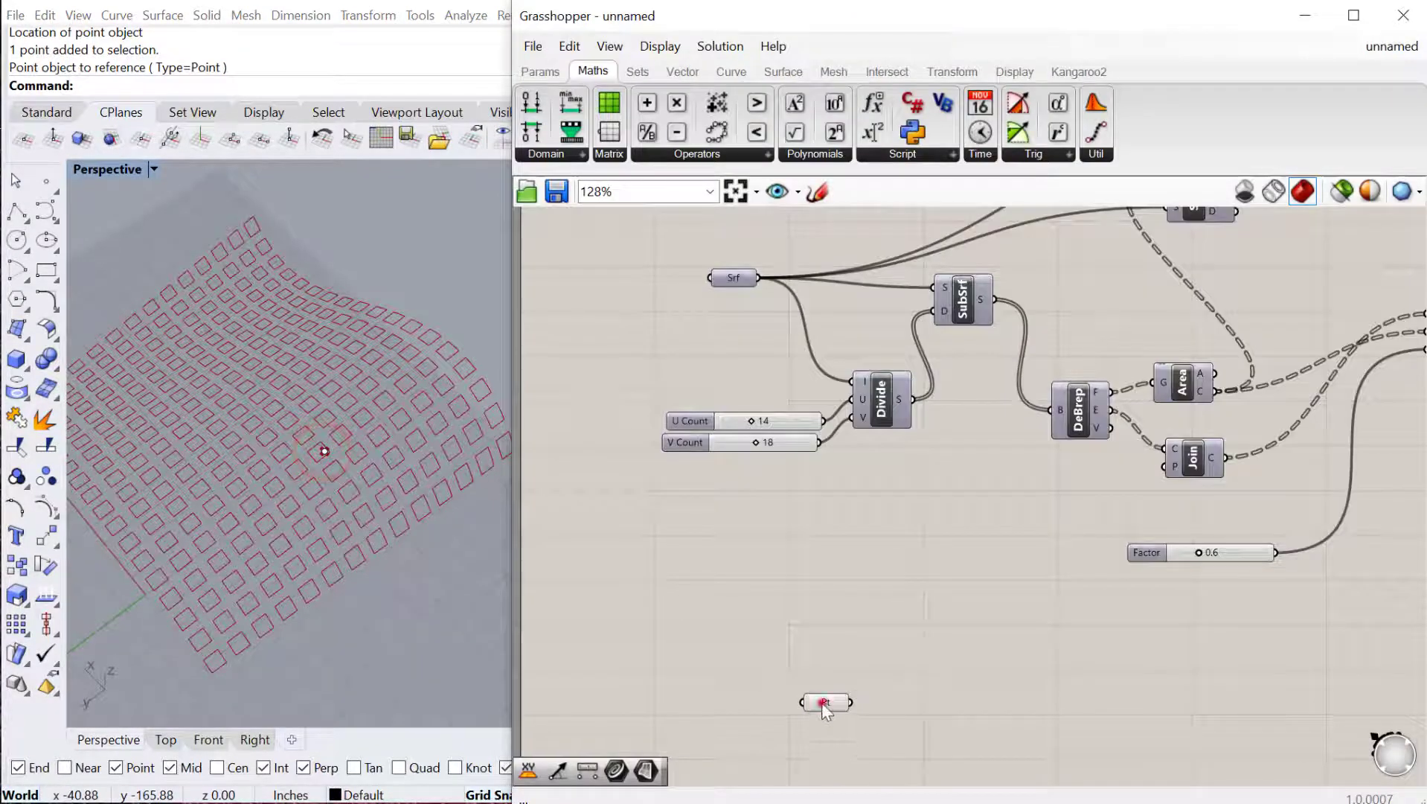
pyautogui.moveTo(822, 702); pyautogui.dragTo(770, 637)
# Step: Add a Circle component beside the Point parameter and connect the point to its center input
pyautogui.doubleClick(876, 697)
pyautogui.write('c')
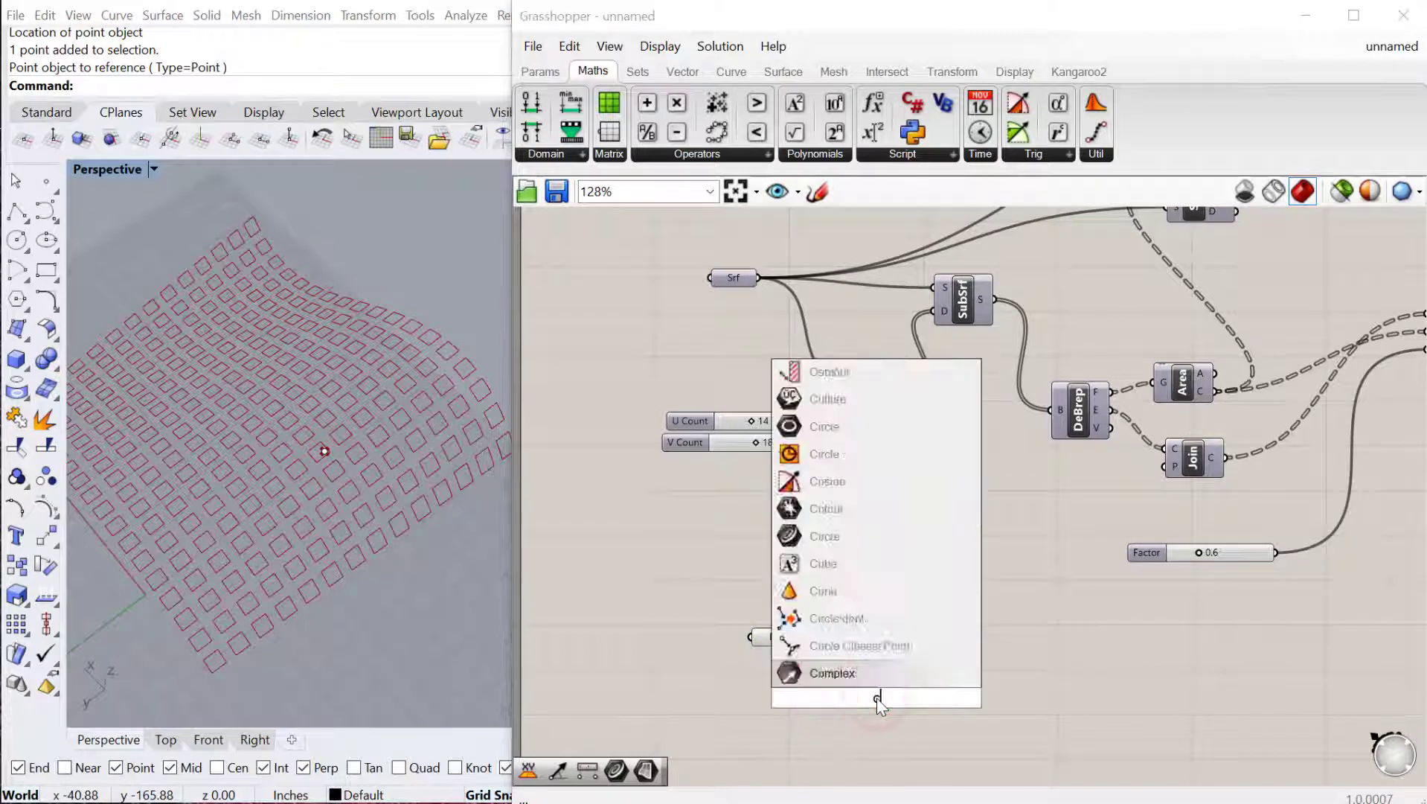
pyautogui.write('irc')
pyautogui.click(867, 619)
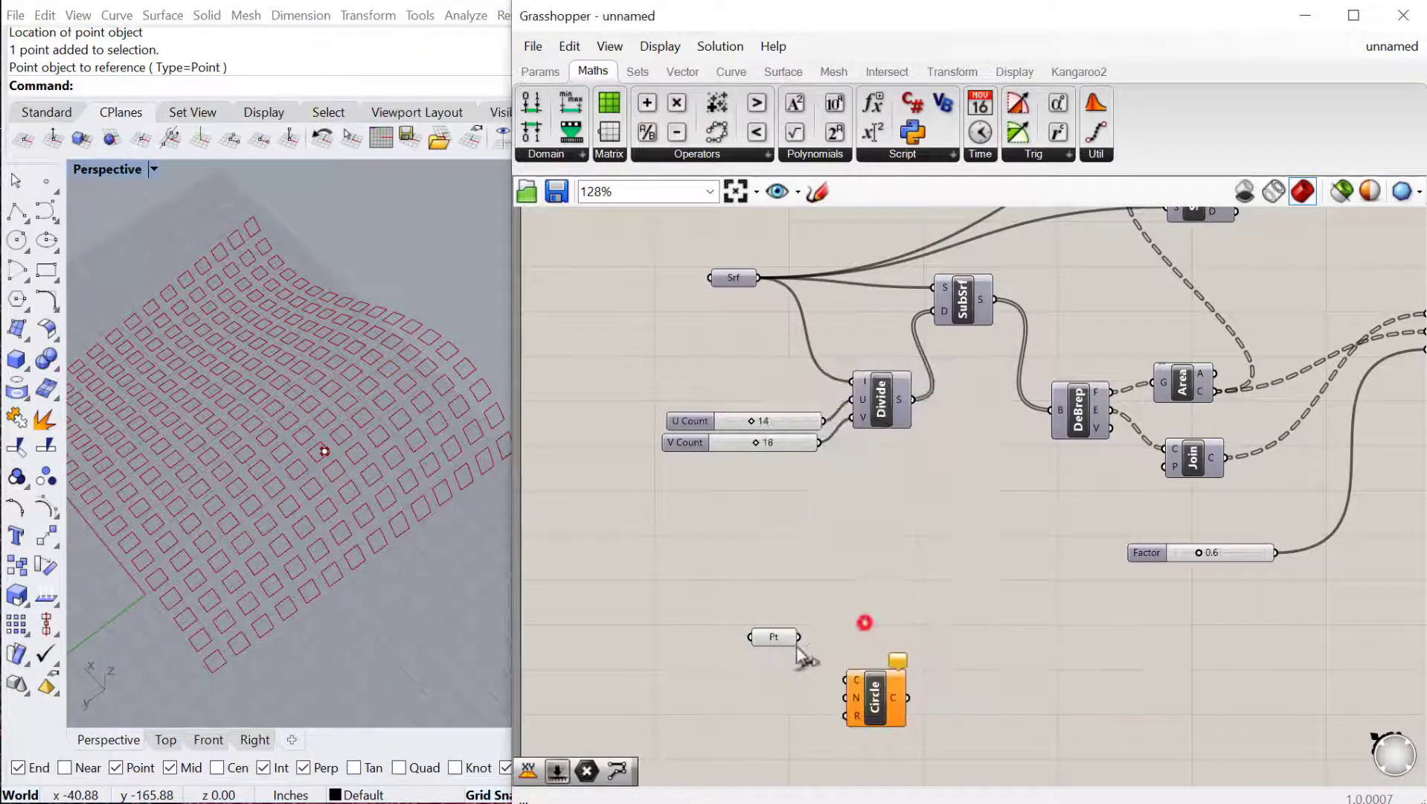
pyautogui.moveTo(796, 636); pyautogui.dragTo(919, 677)
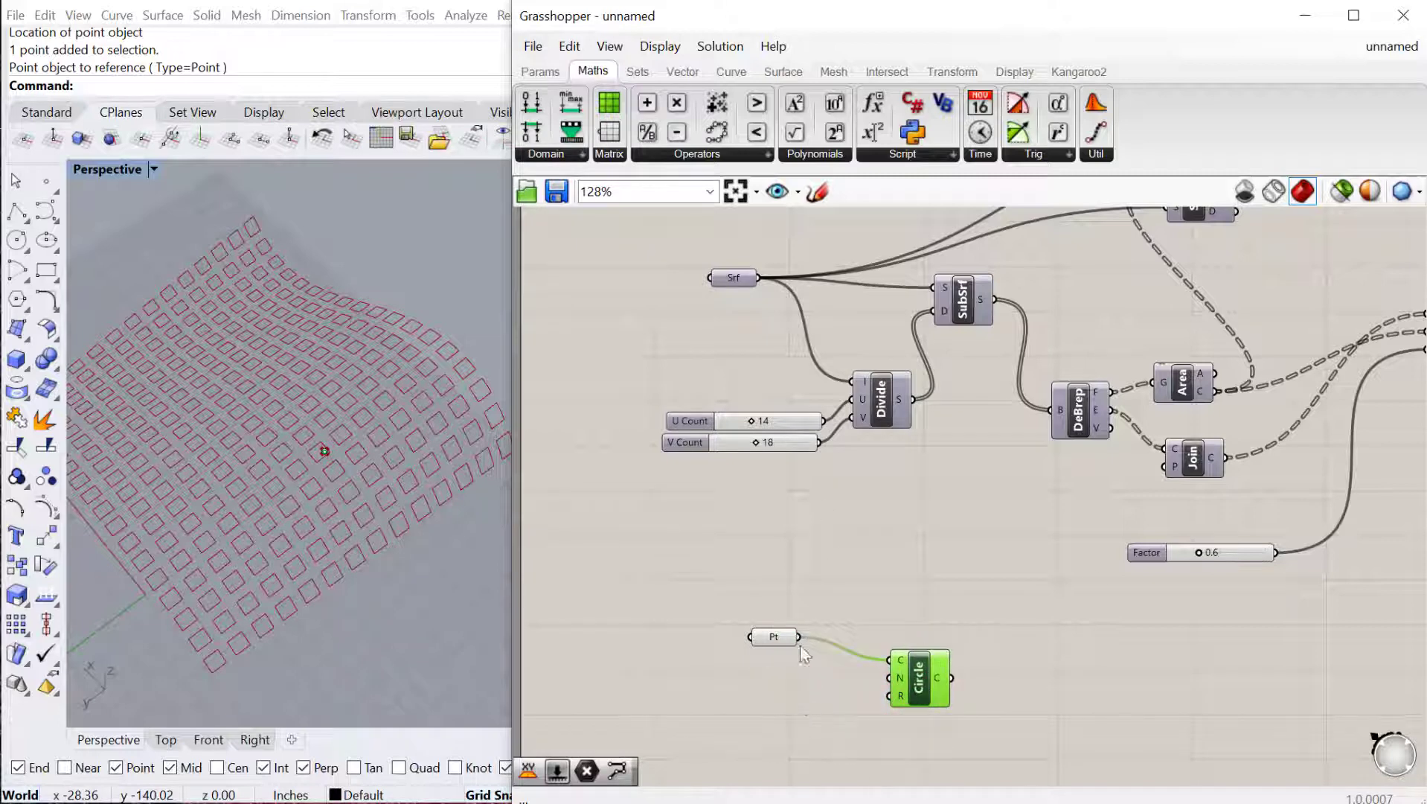
# Step: Add a number slider ranging from 0.50 to 5.00, connect it to the Circle radius, and set it to 5.00
pyautogui.doubleClick(661, 704)
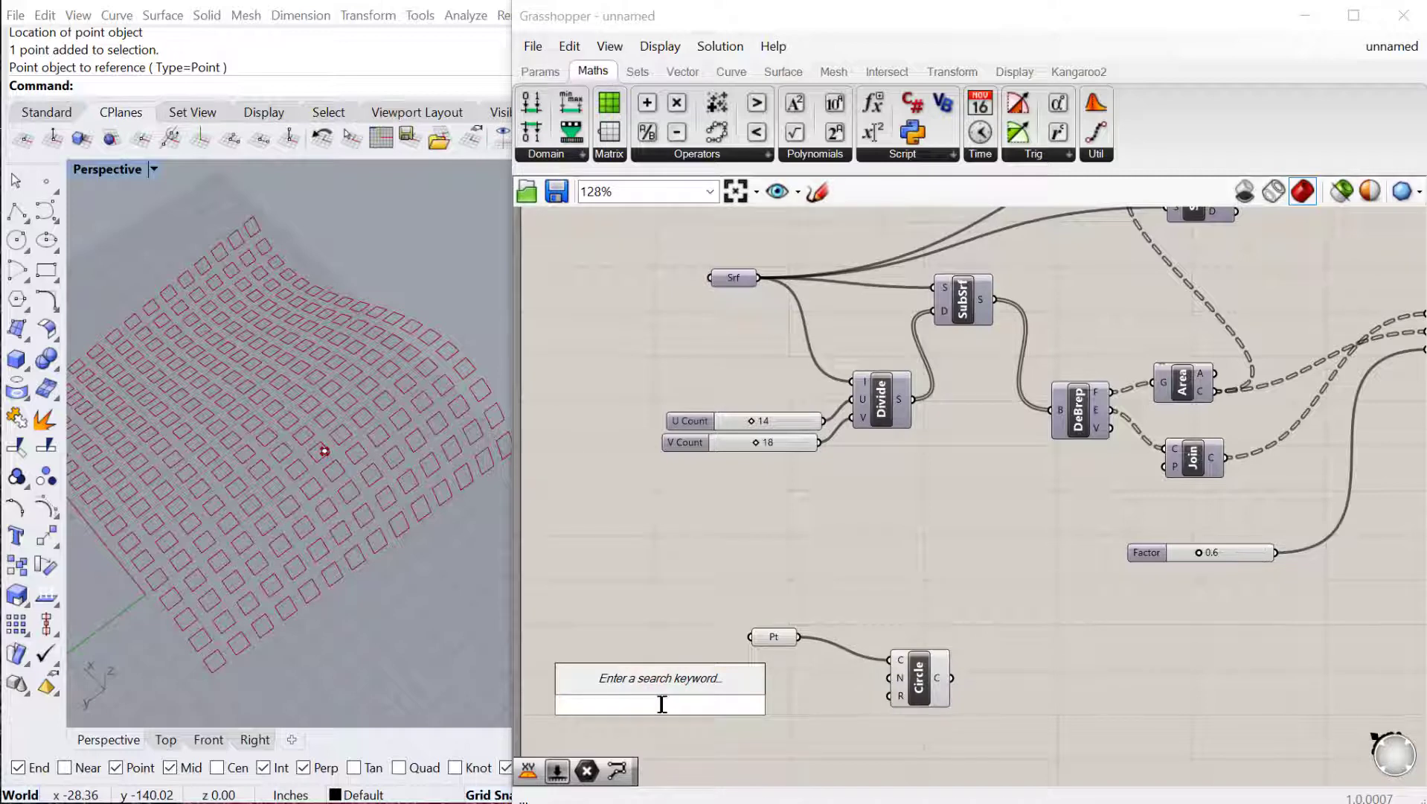
pyautogui.write('.5<5.')
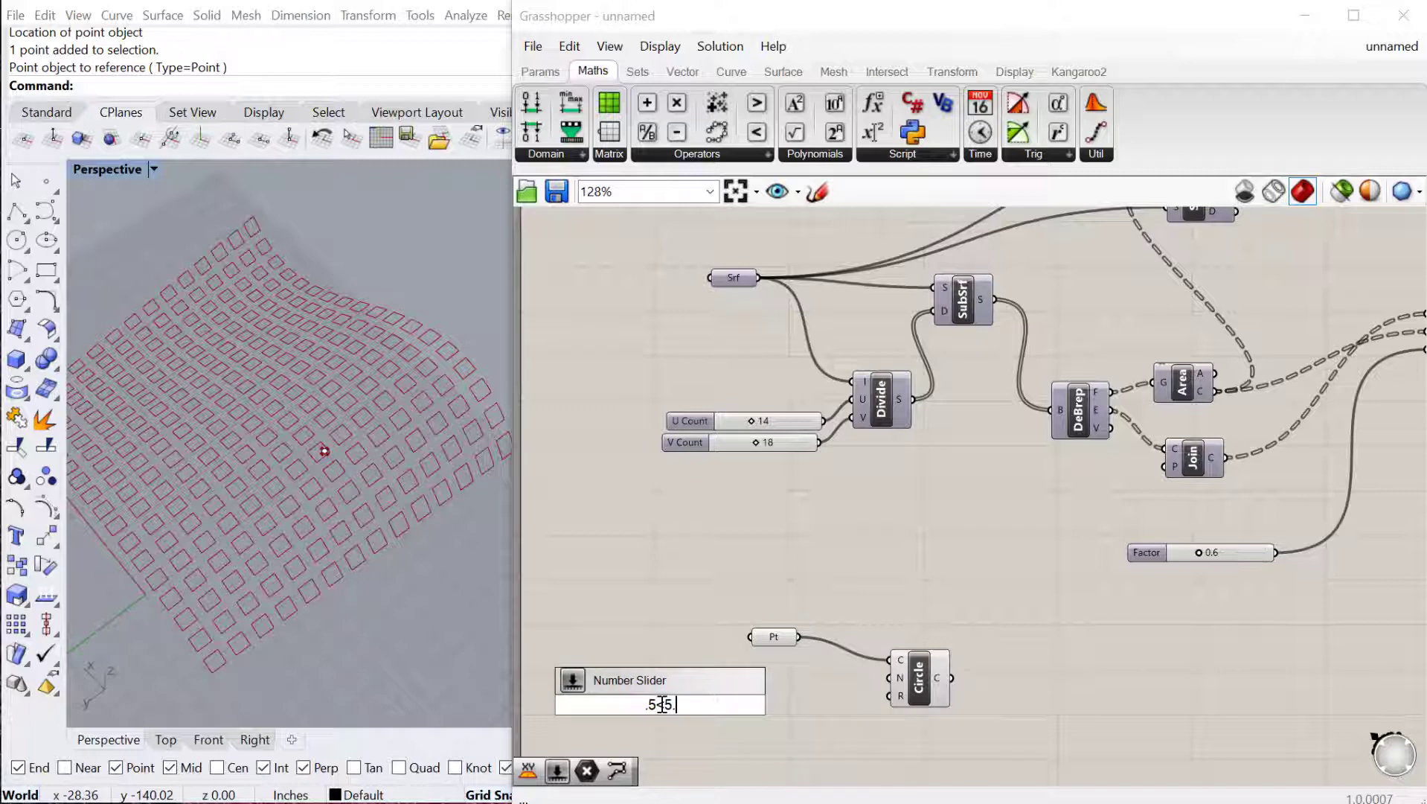
pyautogui.press('Return')
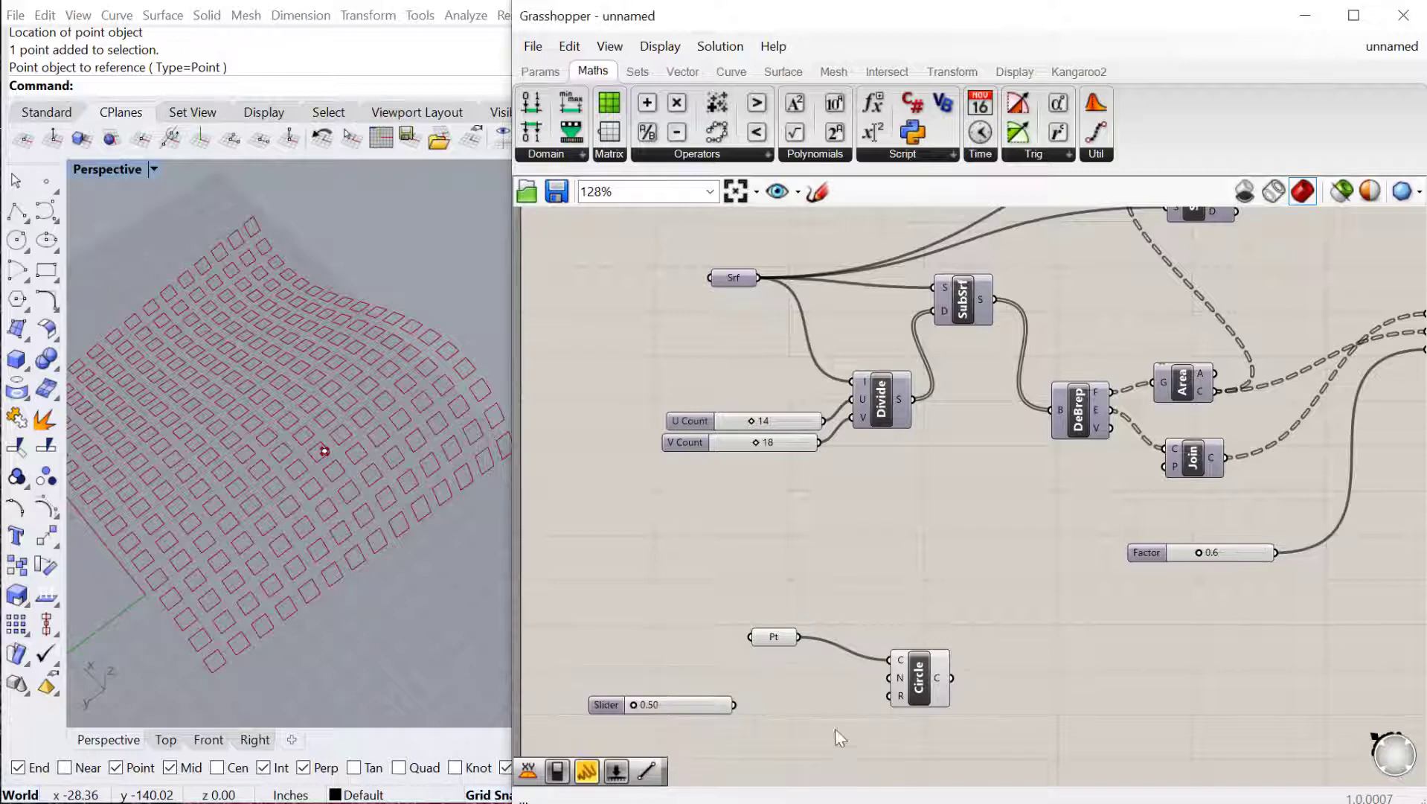
pyautogui.moveTo(840, 700); pyautogui.dragTo(889, 696)
pyautogui.moveTo(637, 704); pyautogui.dragTo(728, 704)
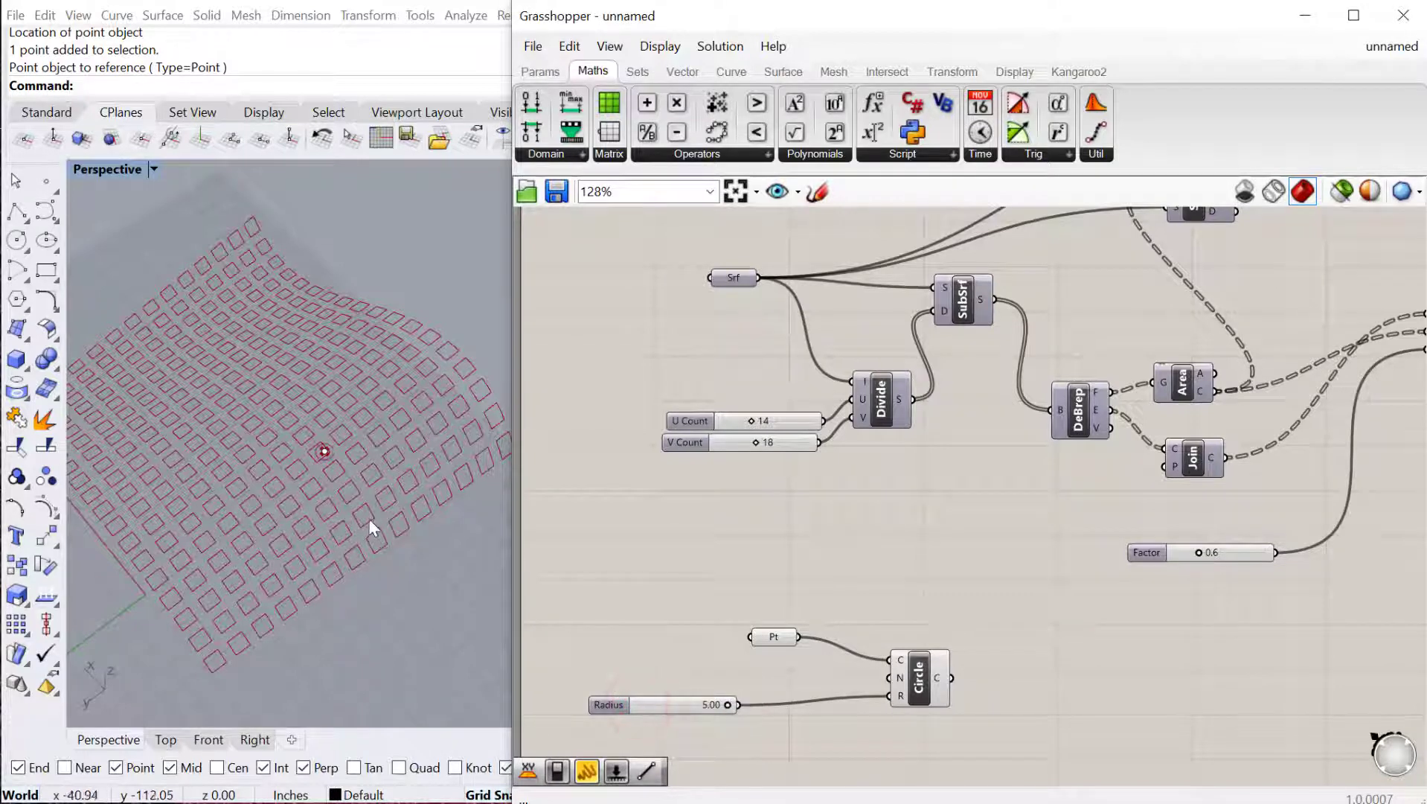
pyautogui.moveTo(919, 677); pyautogui.dragTo(901, 677)
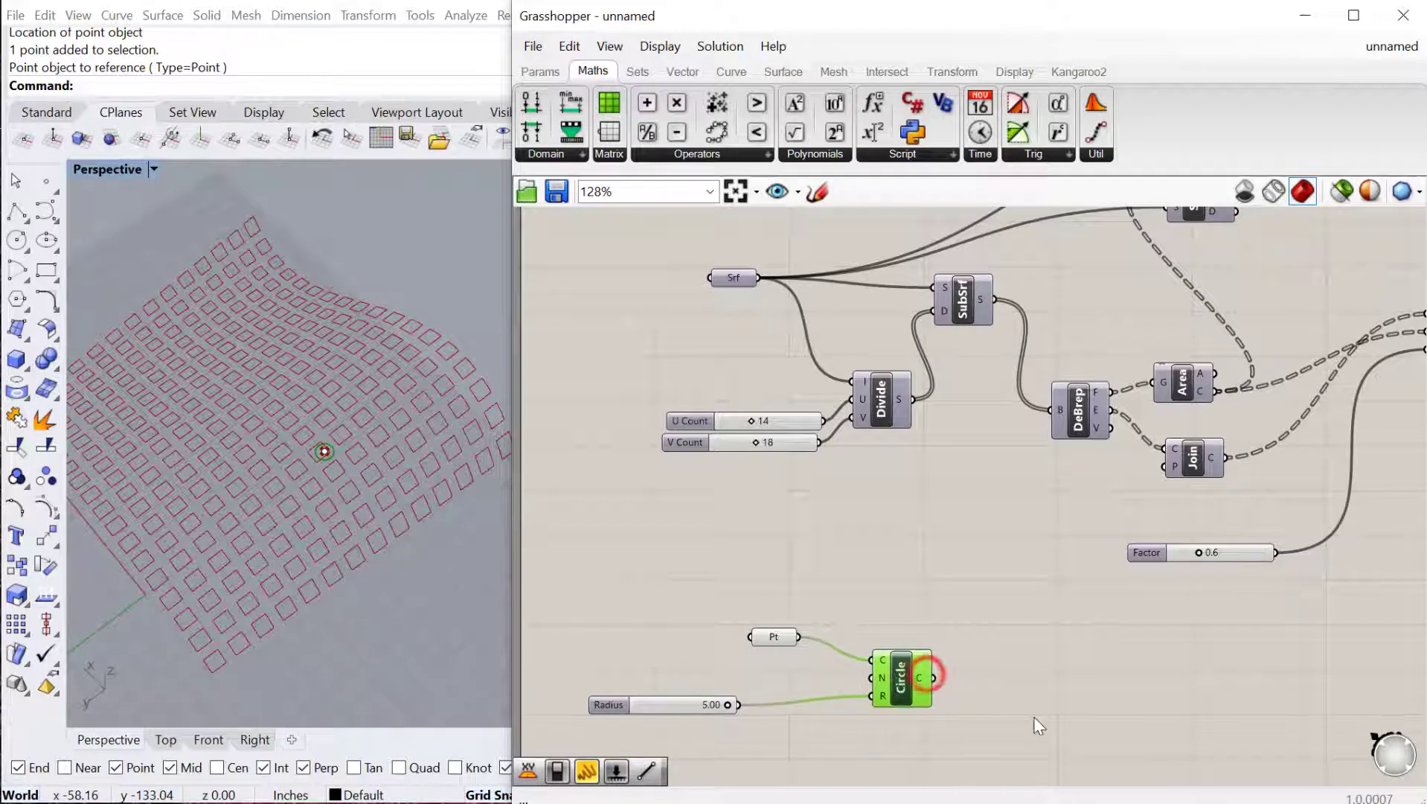
pyautogui.click(1035, 719)
# Step: Add a Colour Swatch just below the Circle component
pyautogui.doubleClick(1034, 719)
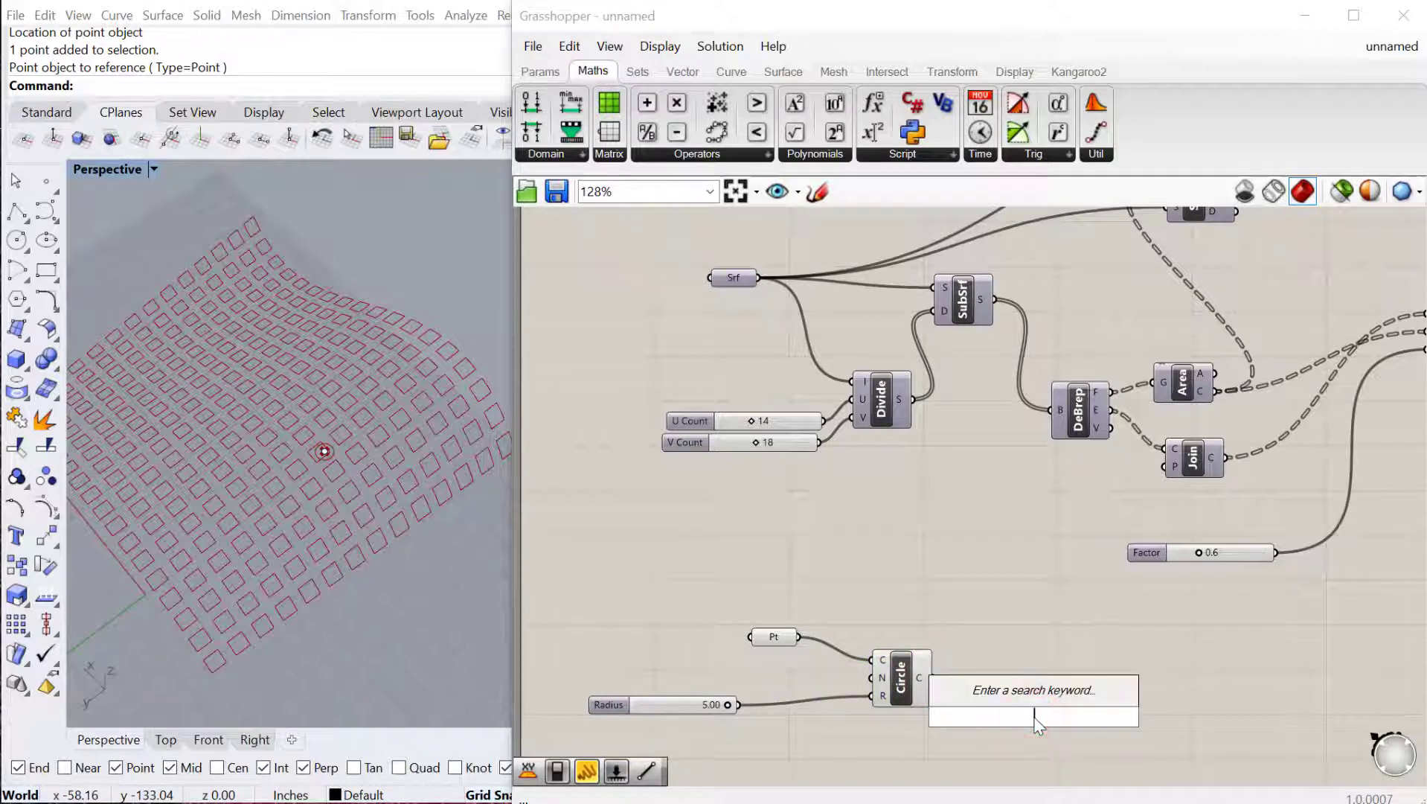
pyautogui.click(541, 71)
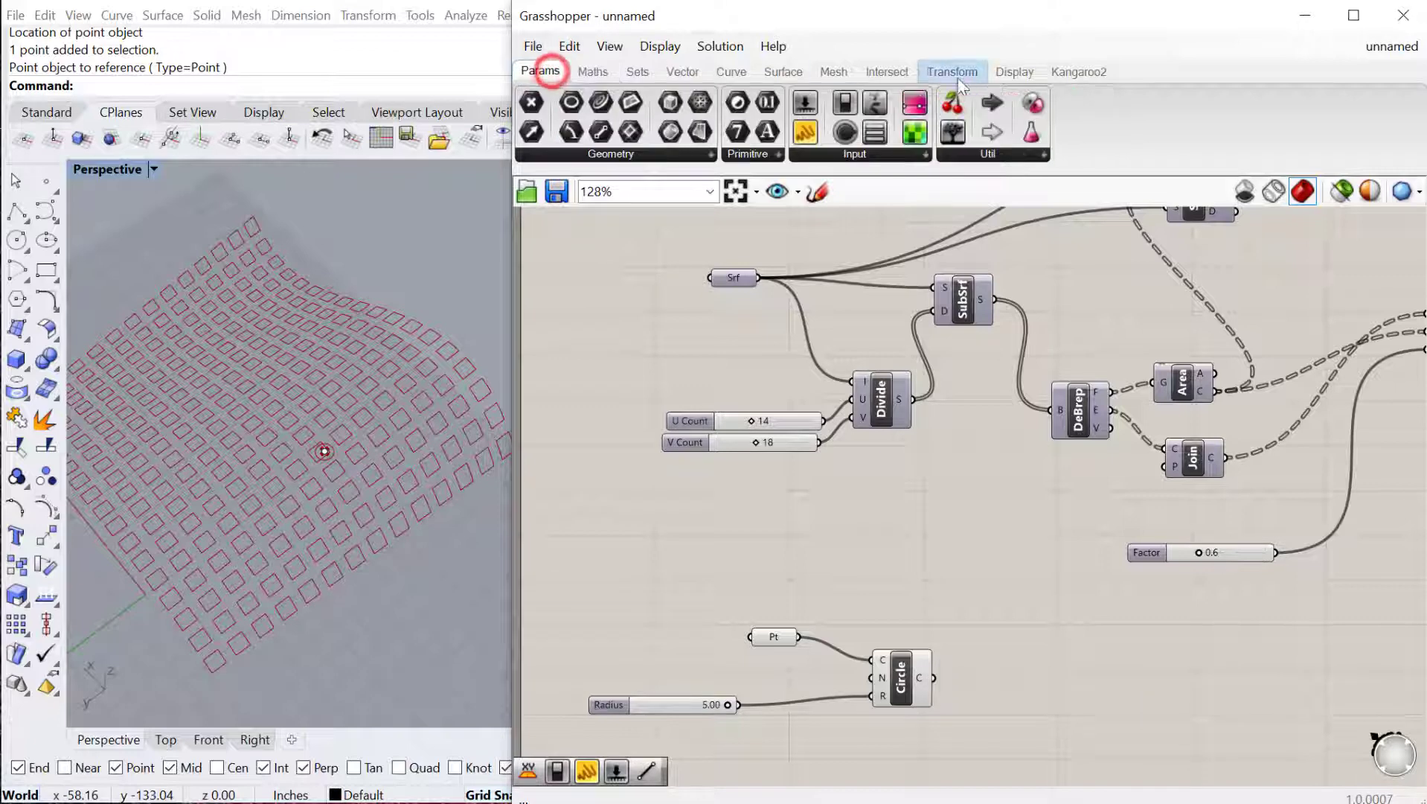
pyautogui.click(1016, 72)
pyautogui.click(1004, 156)
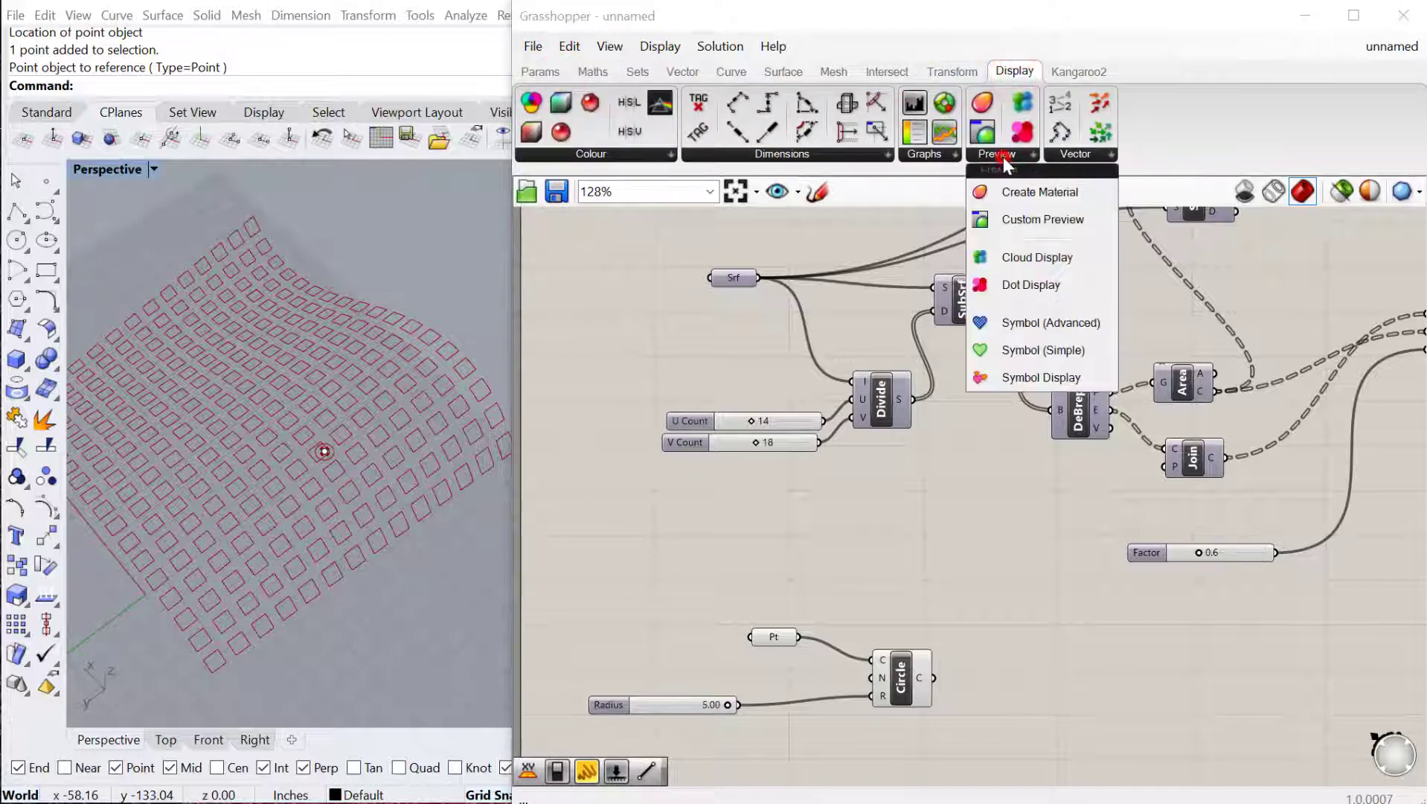
pyautogui.click(592, 157)
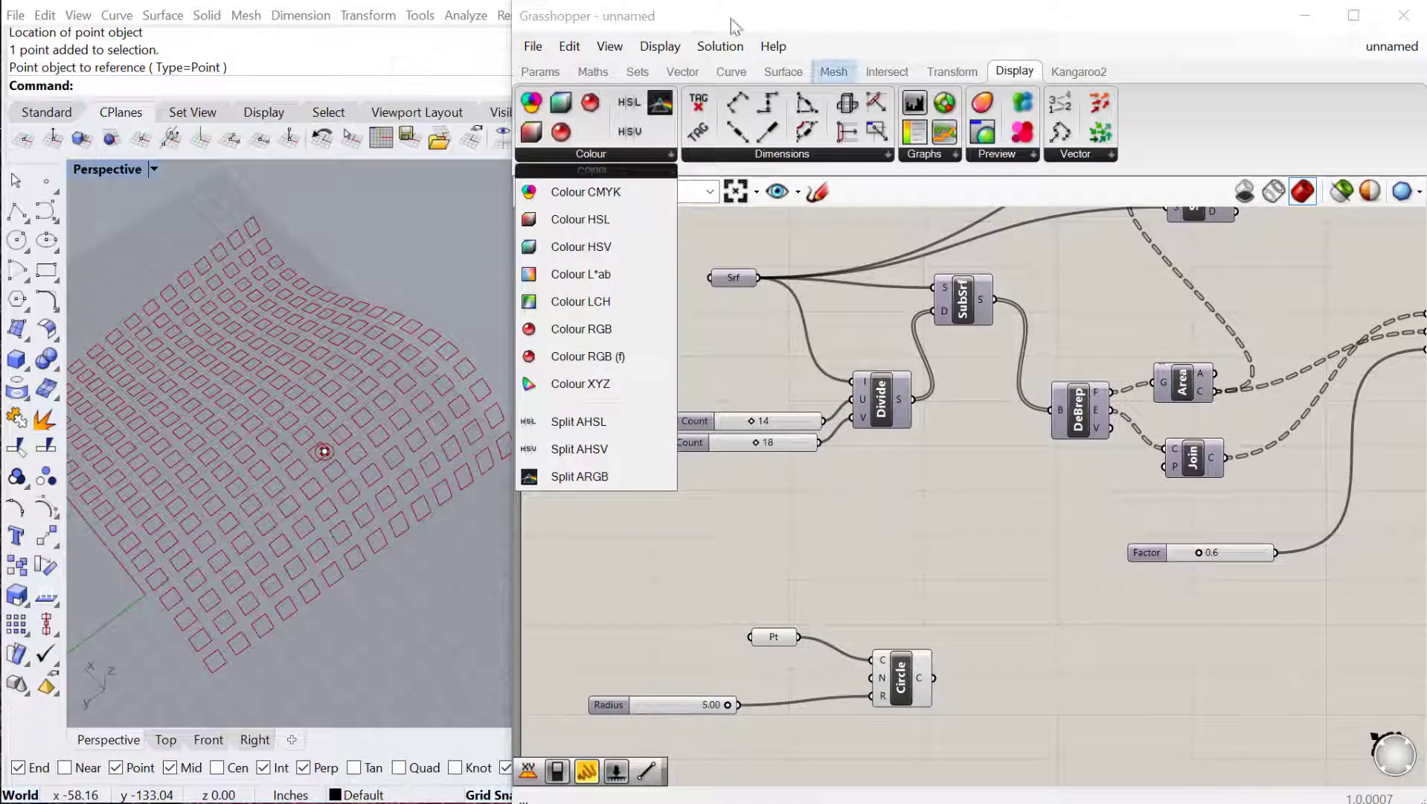
pyautogui.click(551, 73)
pyautogui.click(848, 155)
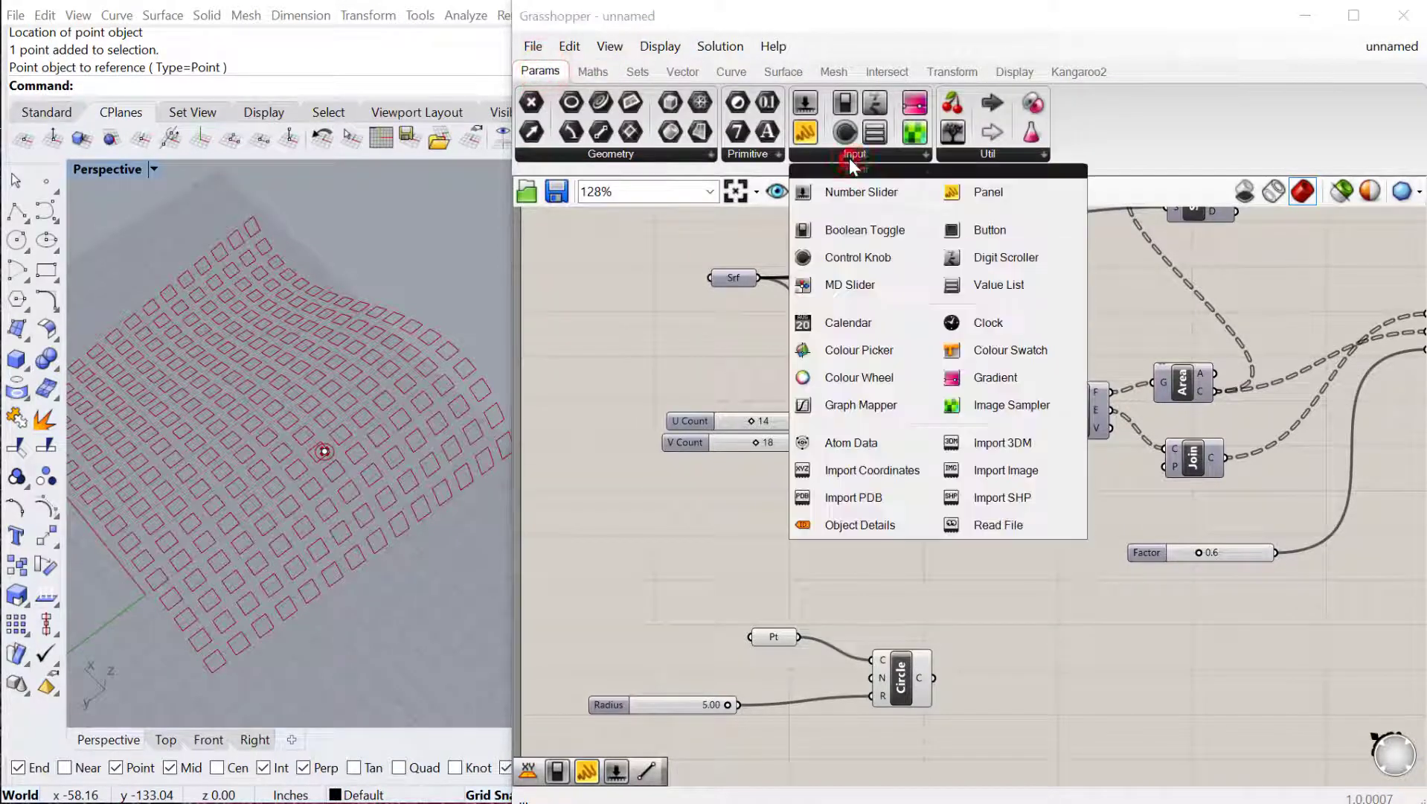
pyautogui.click(998, 346)
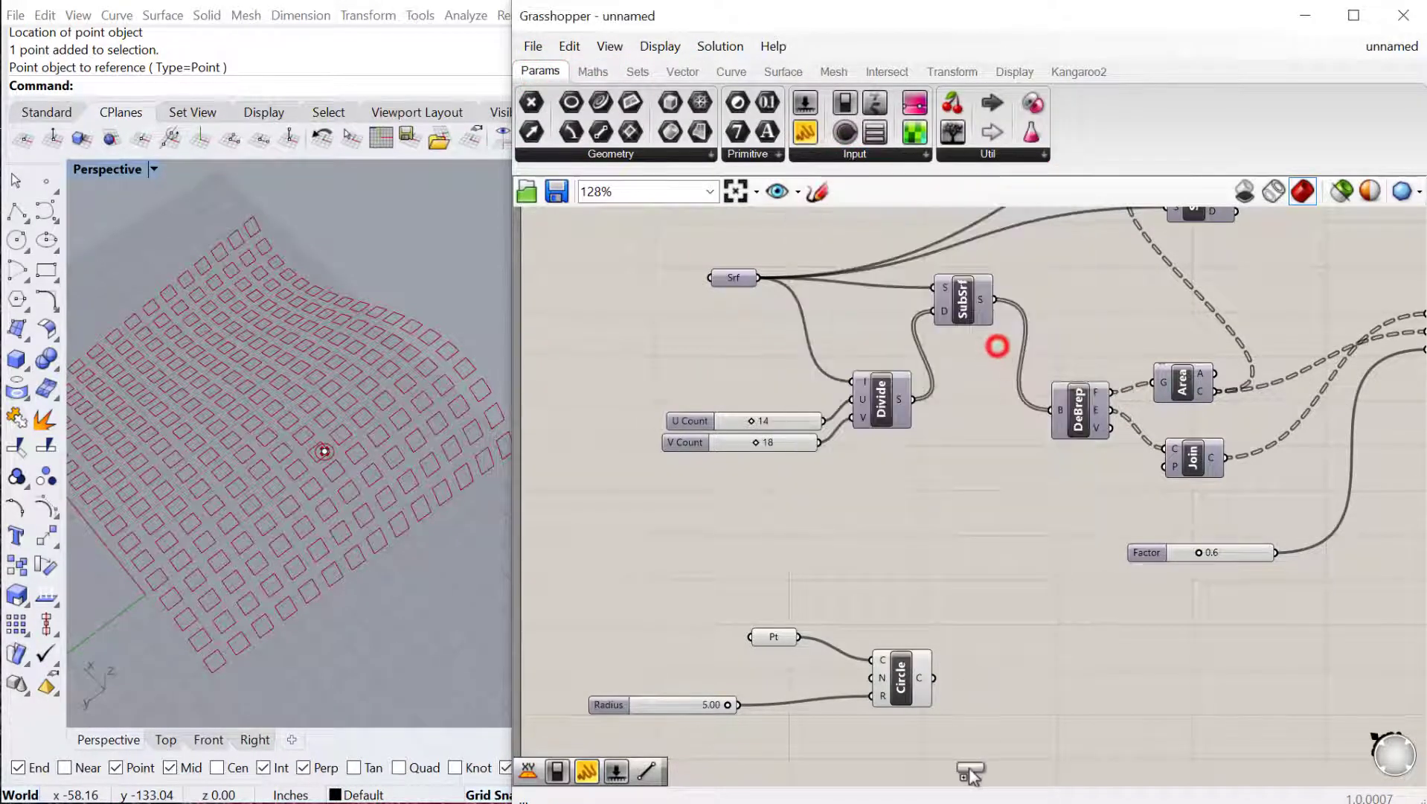
pyautogui.click(980, 753)
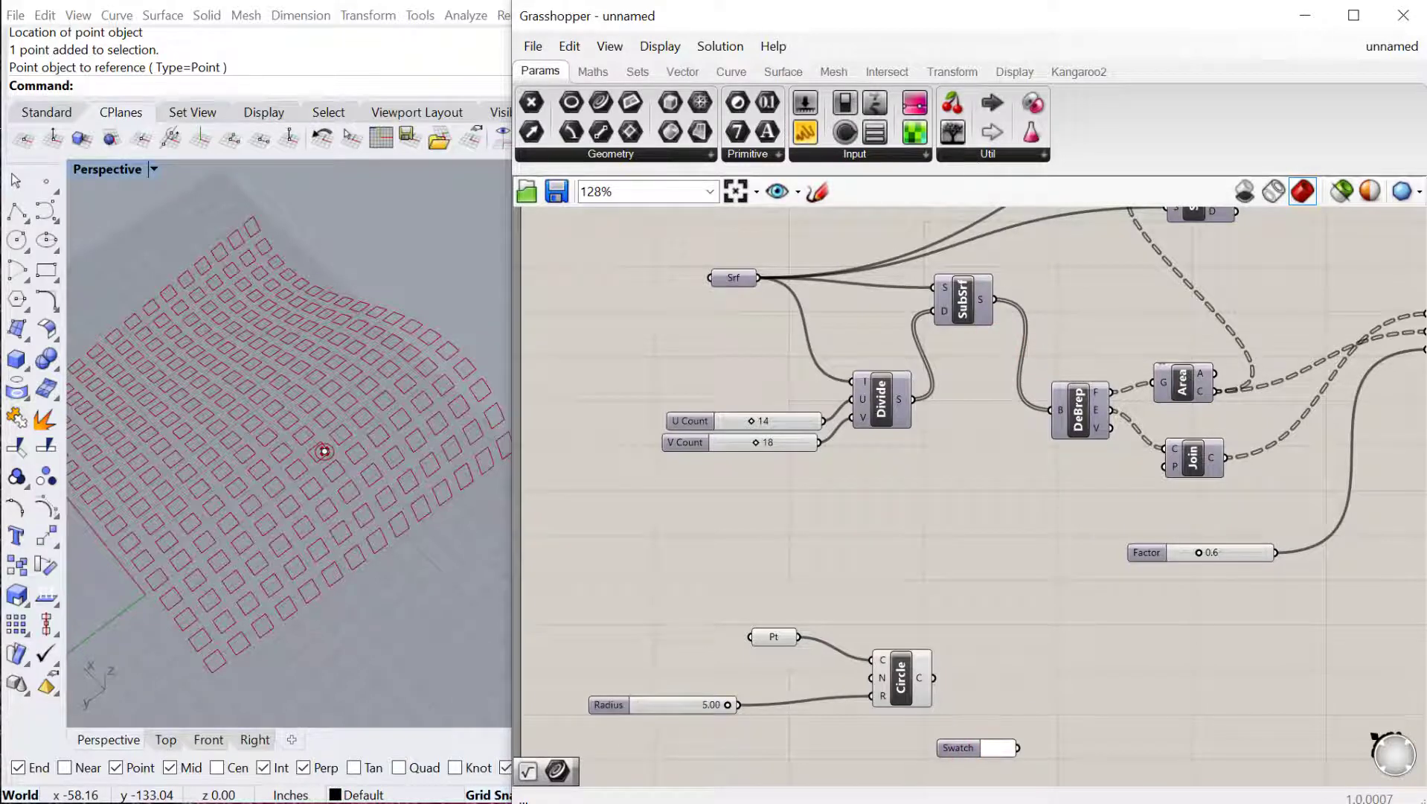
# Step: Add a Custom Preview component, connecting the circle to its geometry input and the swatch to its material input, and space the components apart
pyautogui.click(1014, 72)
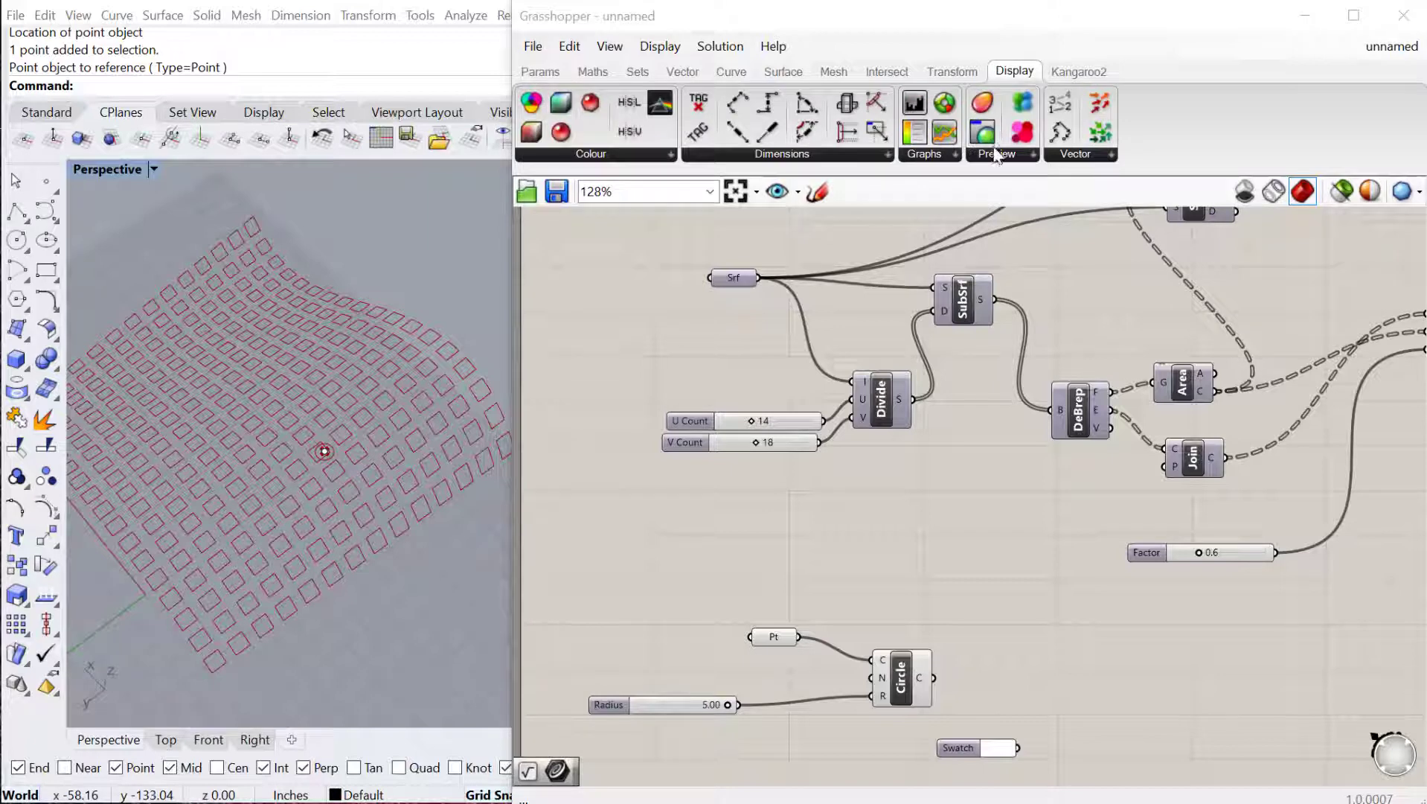
pyautogui.click(995, 154)
pyautogui.click(1032, 224)
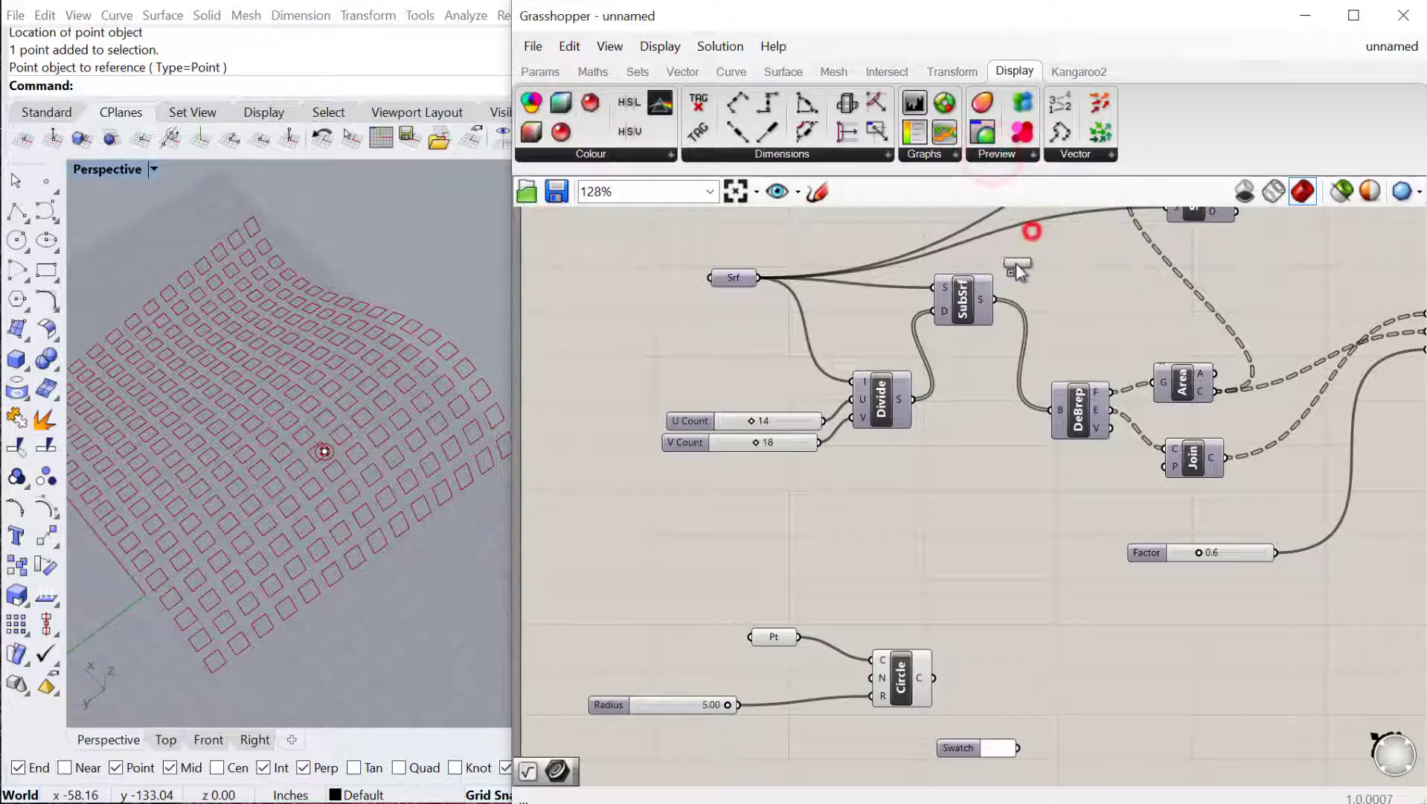
pyautogui.click(1033, 710)
pyautogui.moveTo(934, 677); pyautogui.dragTo(1005, 689)
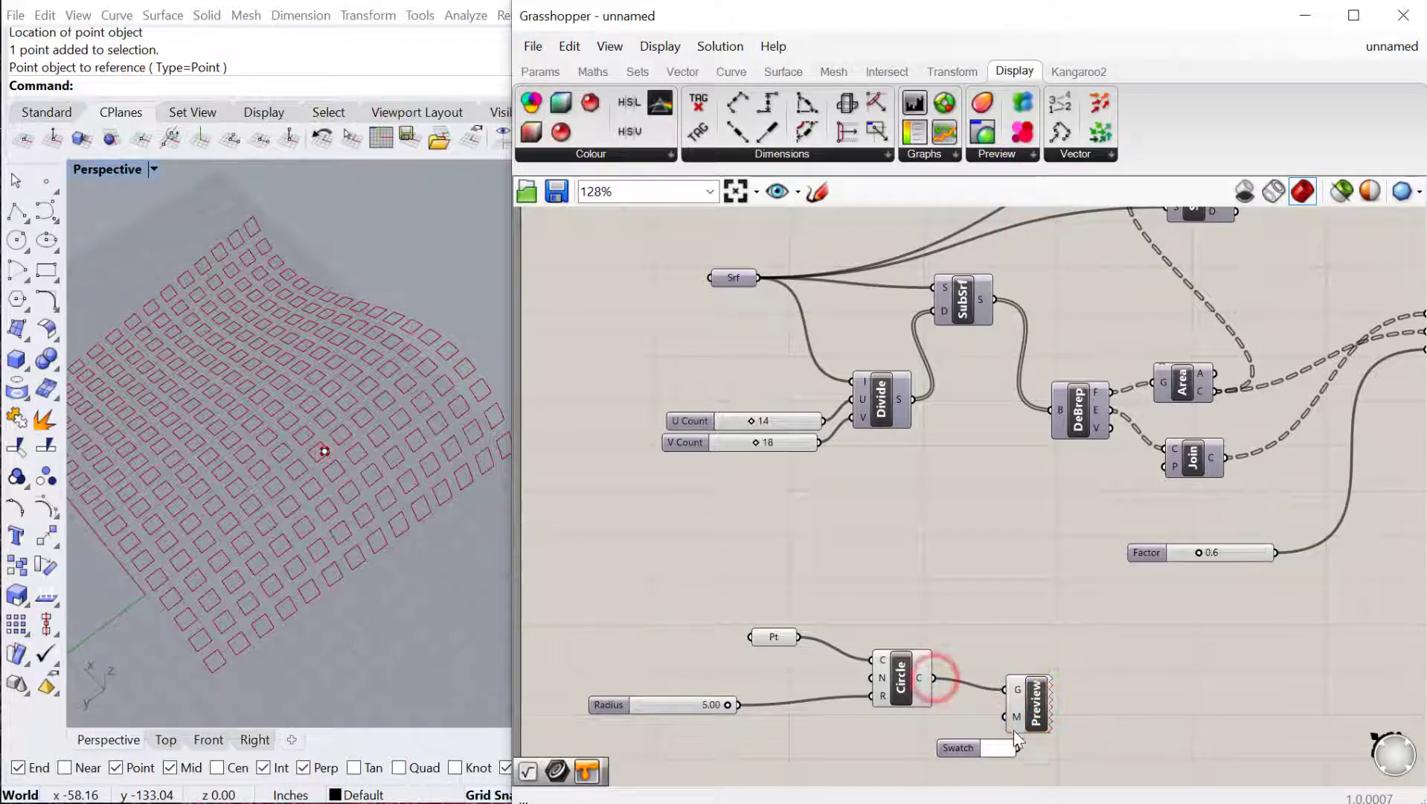
pyautogui.moveTo(1018, 747); pyautogui.dragTo(1078, 733)
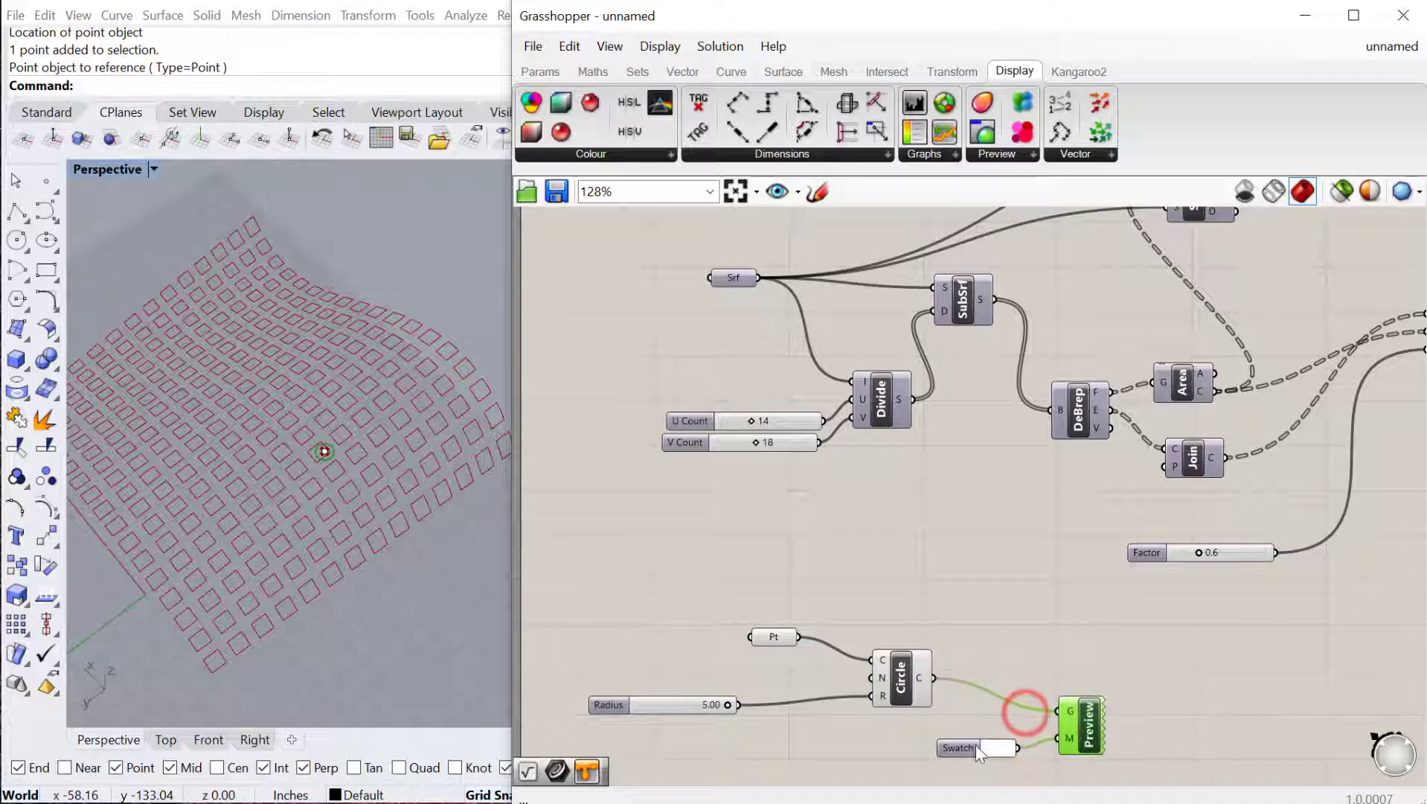
pyautogui.moveTo(960, 750); pyautogui.dragTo(923, 768)
pyautogui.click(979, 643)
# Step: Move the referenced Rhino point from the middle of the panels towards their lower-left edge in the Perspective viewport
pyautogui.moveTo(350, 466); pyautogui.dragTo(321, 456, button='right')
pyautogui.click(325, 453)
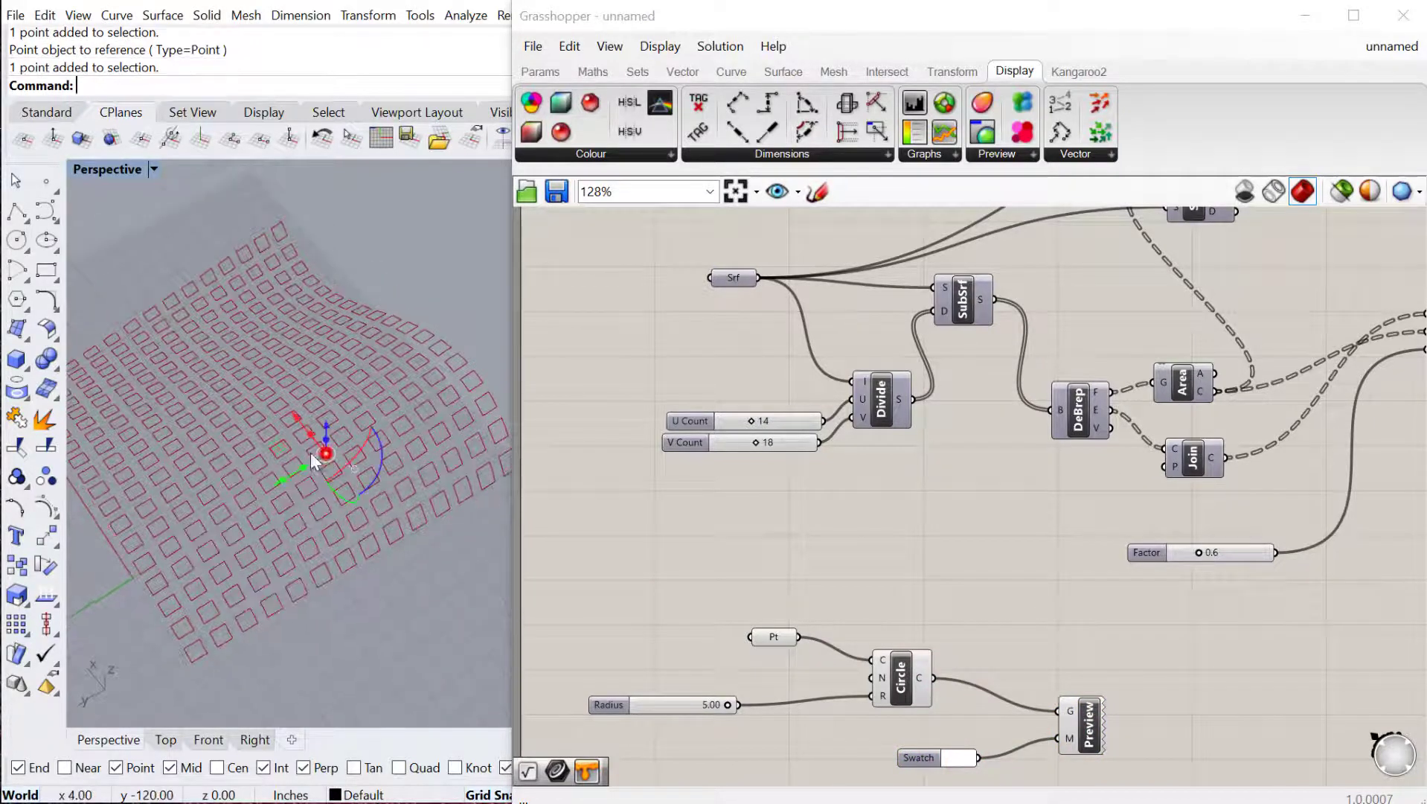
pyautogui.moveTo(325, 453); pyautogui.dragTo(251, 499)
pyautogui.moveTo(351, 588); pyautogui.dragTo(365, 563, button='right')
pyautogui.scroll(-2, 365, 563)
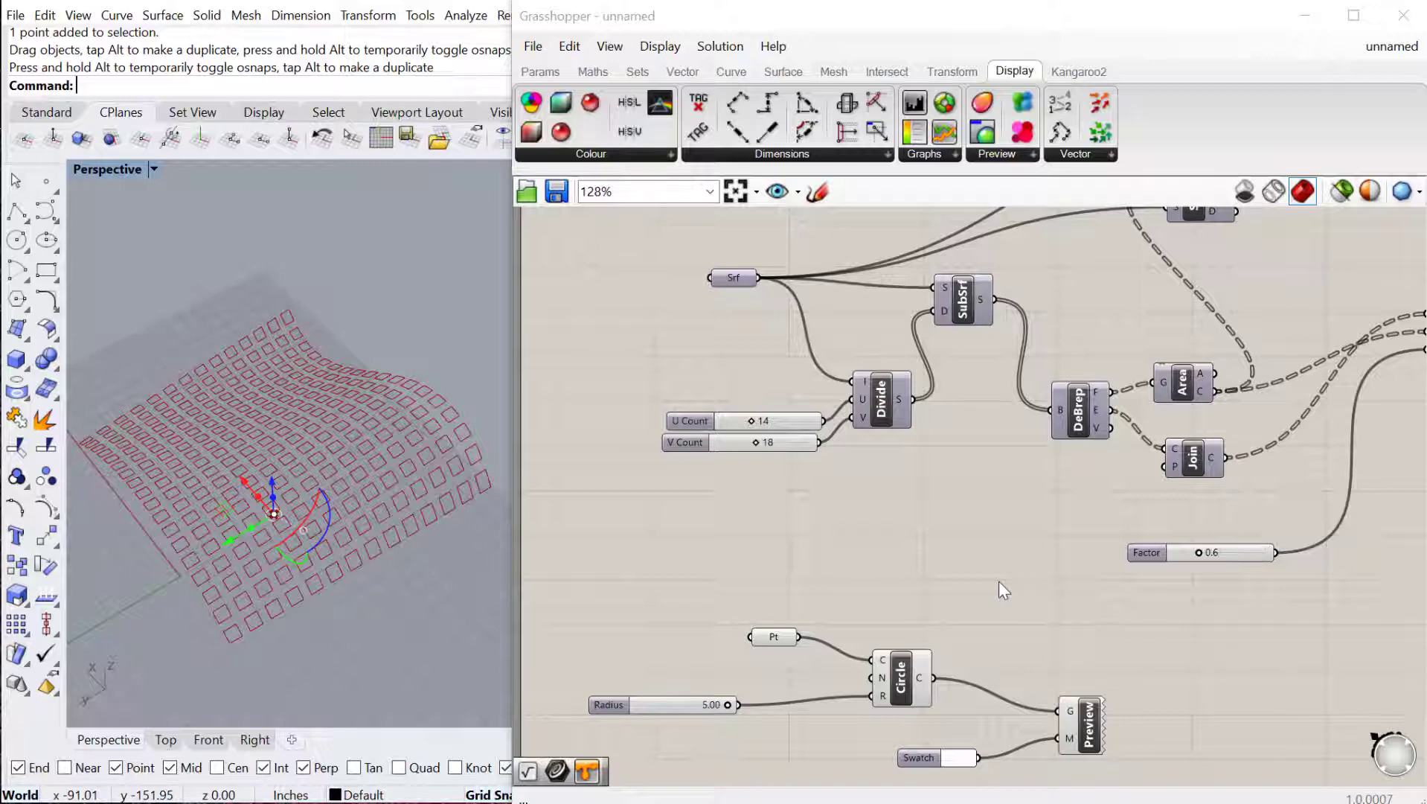
# Step: Add a Closest Point component, connecting the Point parameter to its point input and the Area centroids to its cloud input
pyautogui.scroll(-1, 1000, 581)
pyautogui.moveTo(946, 604); pyautogui.dragTo(926, 563, button='right')
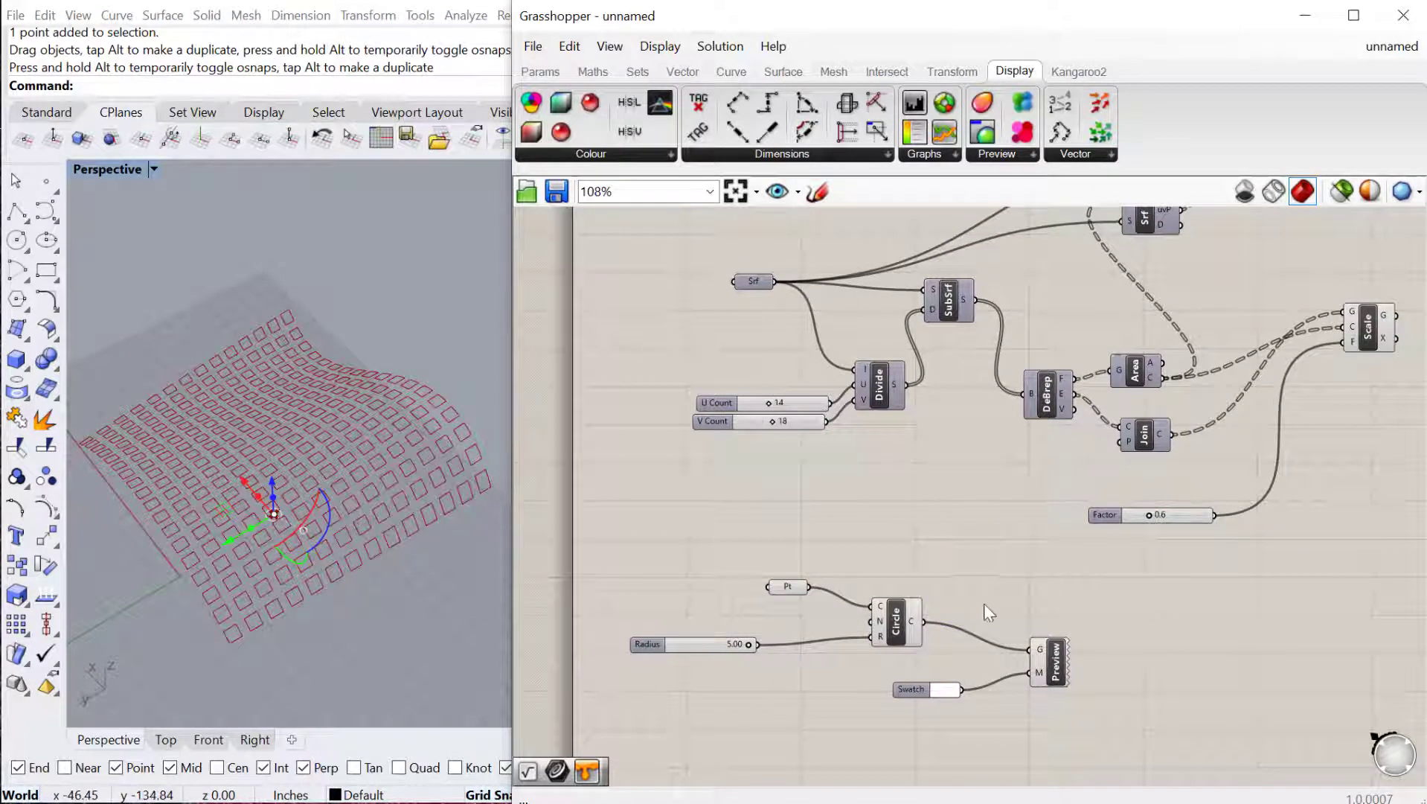
pyautogui.doubleClick(942, 553)
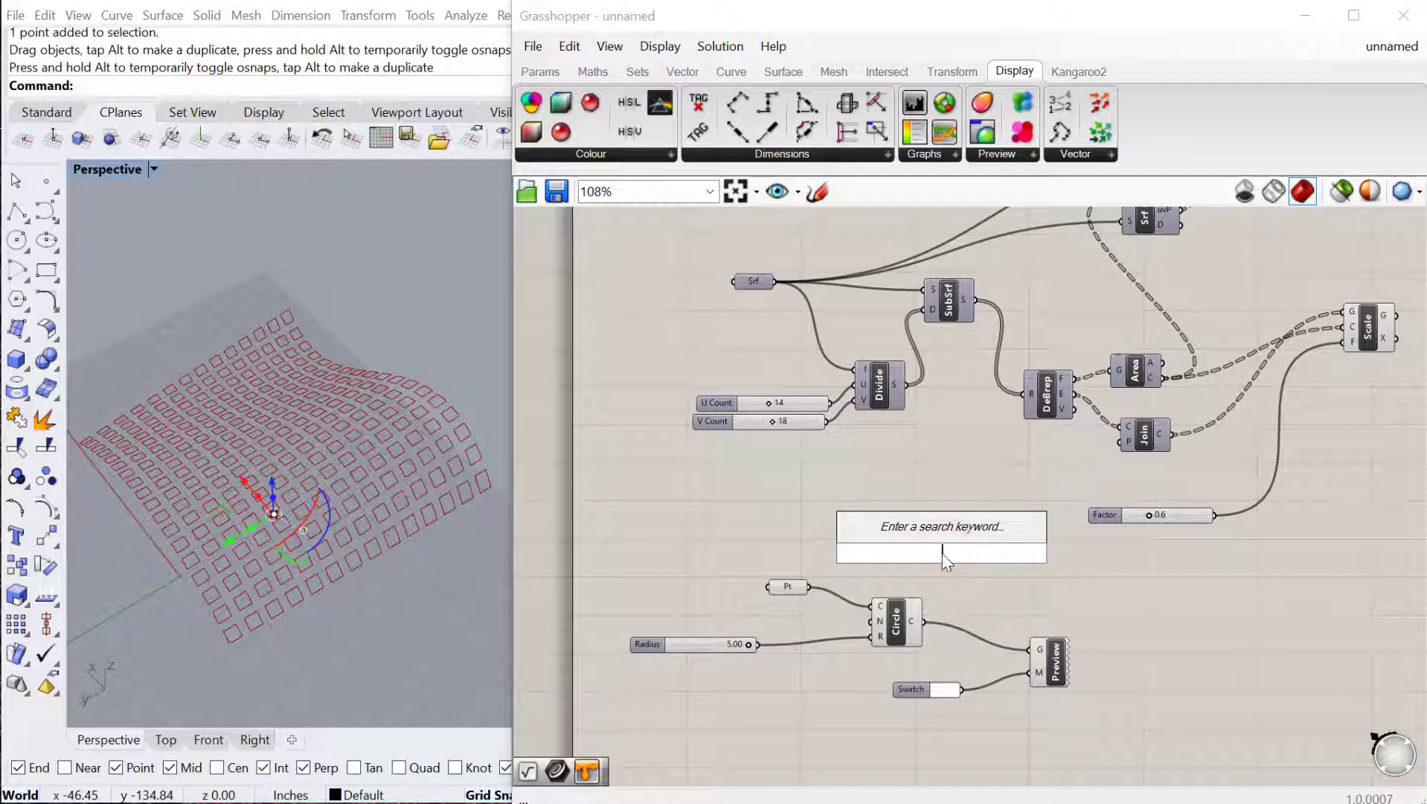
pyautogui.write('close')
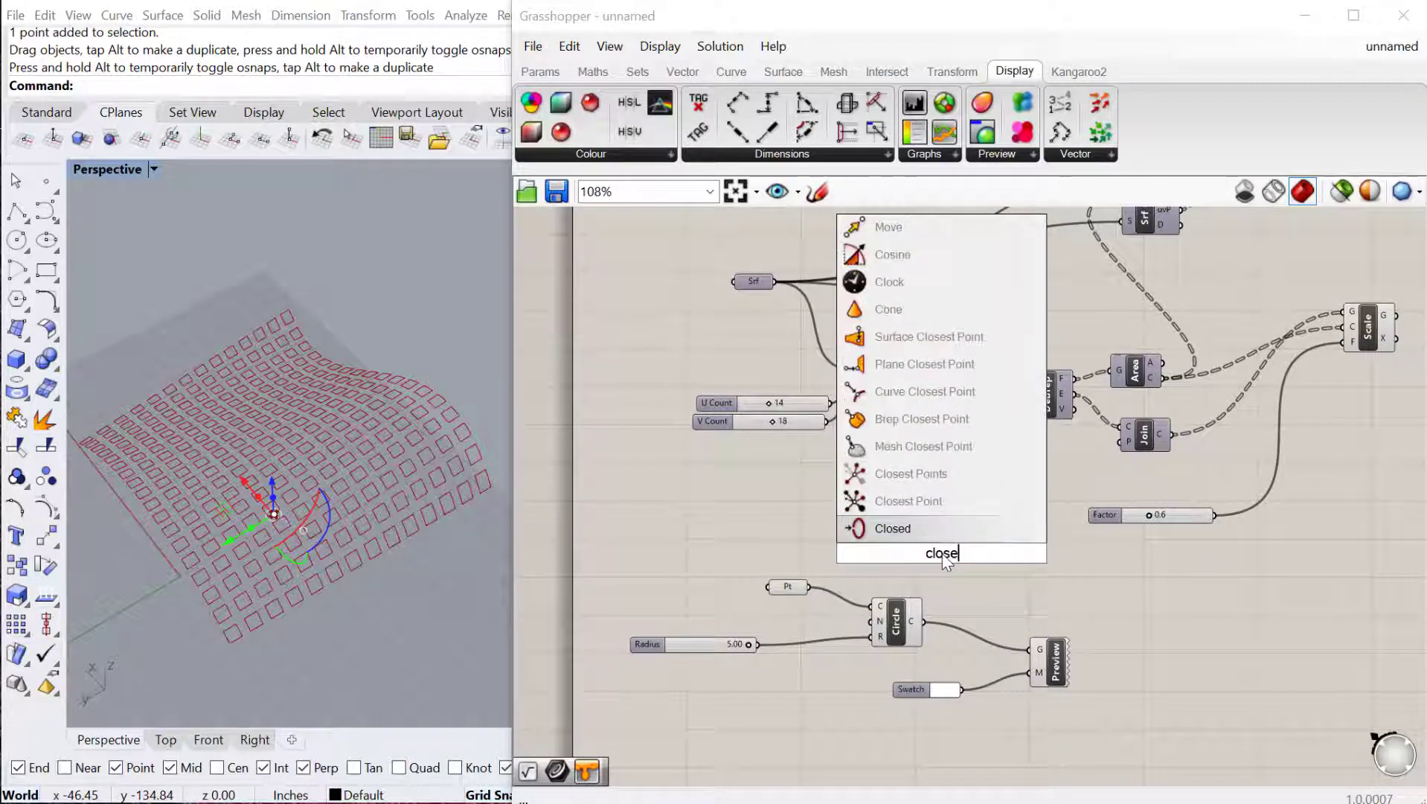
pyautogui.click(921, 501)
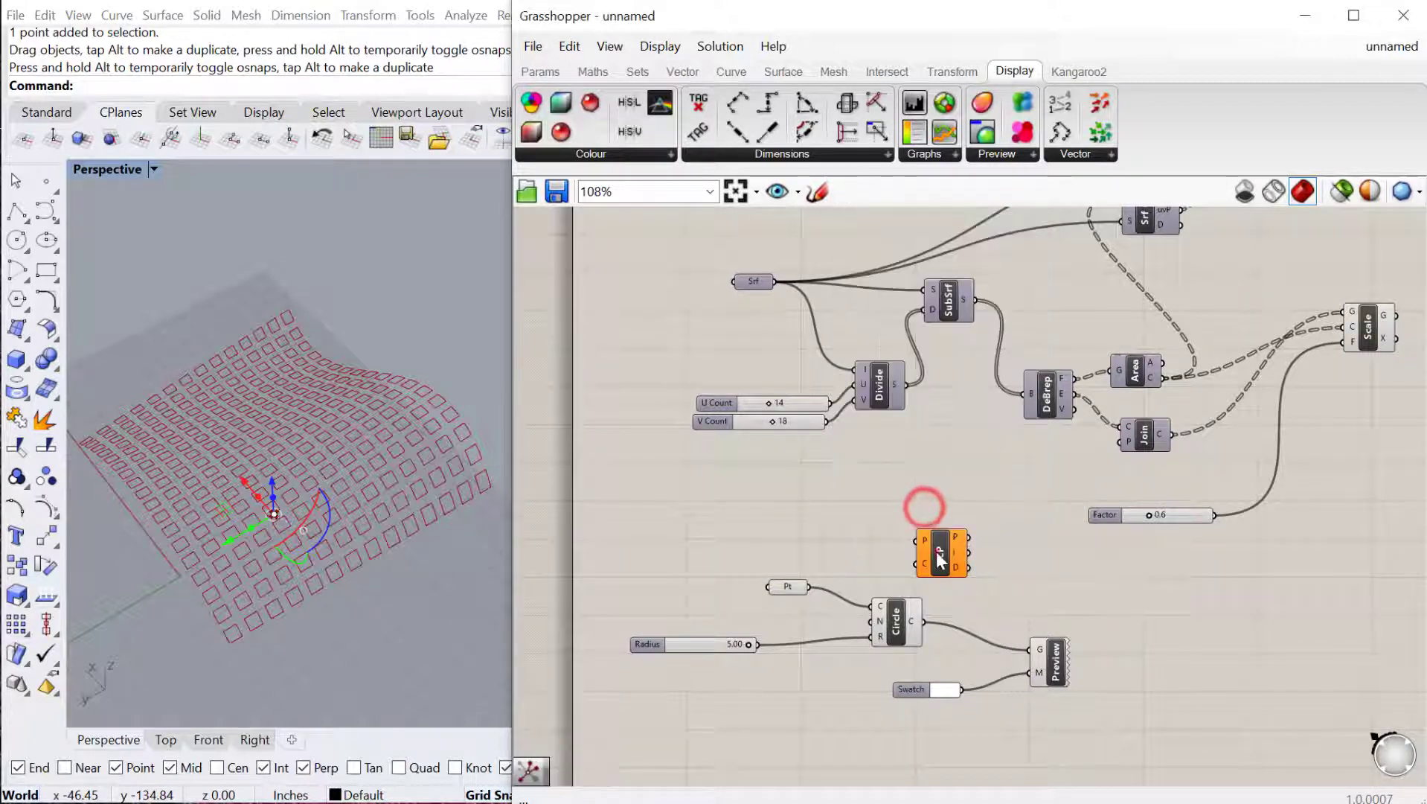
pyautogui.moveTo(809, 587); pyautogui.dragTo(959, 539)
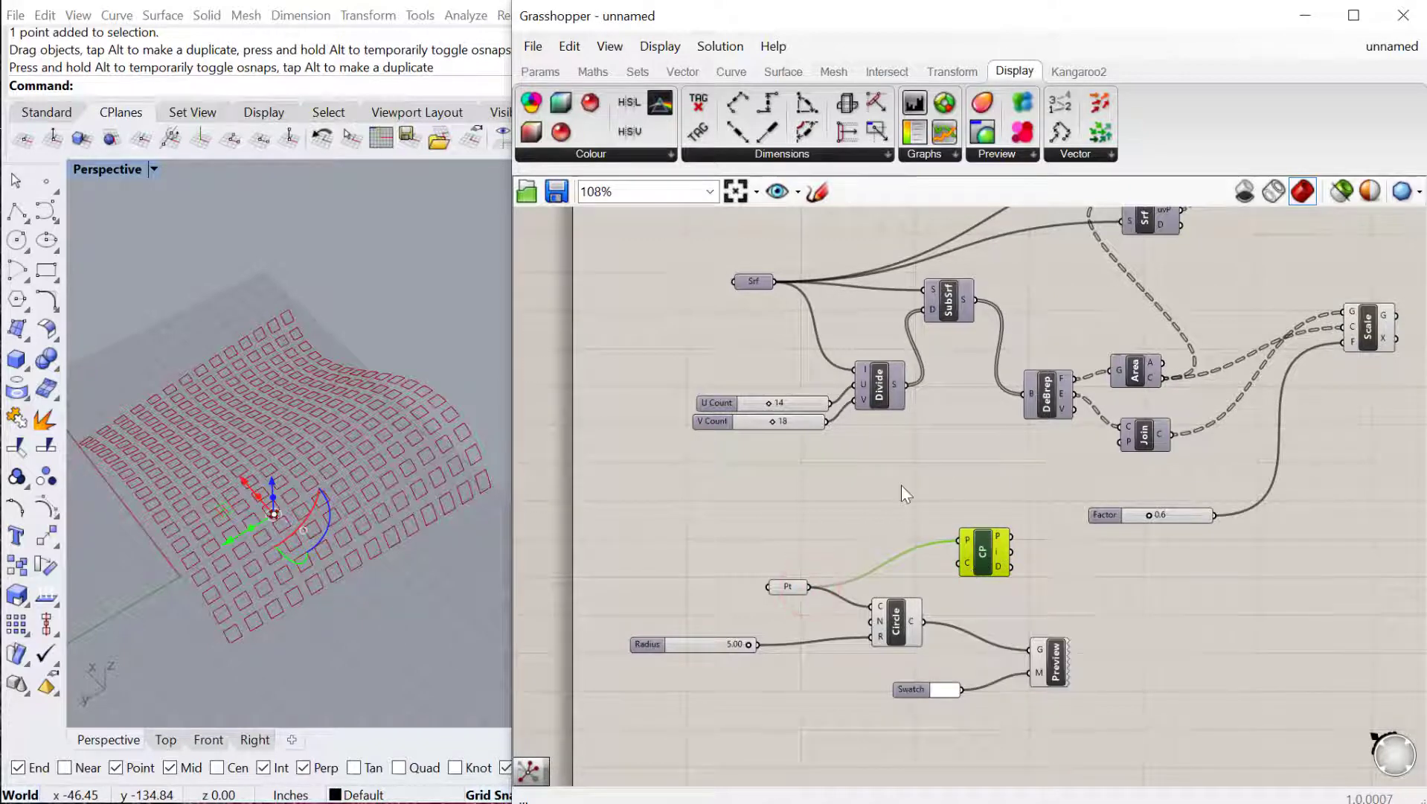
pyautogui.scroll(-2, 904, 487)
pyautogui.moveTo(968, 459); pyautogui.dragTo(927, 459, button='right')
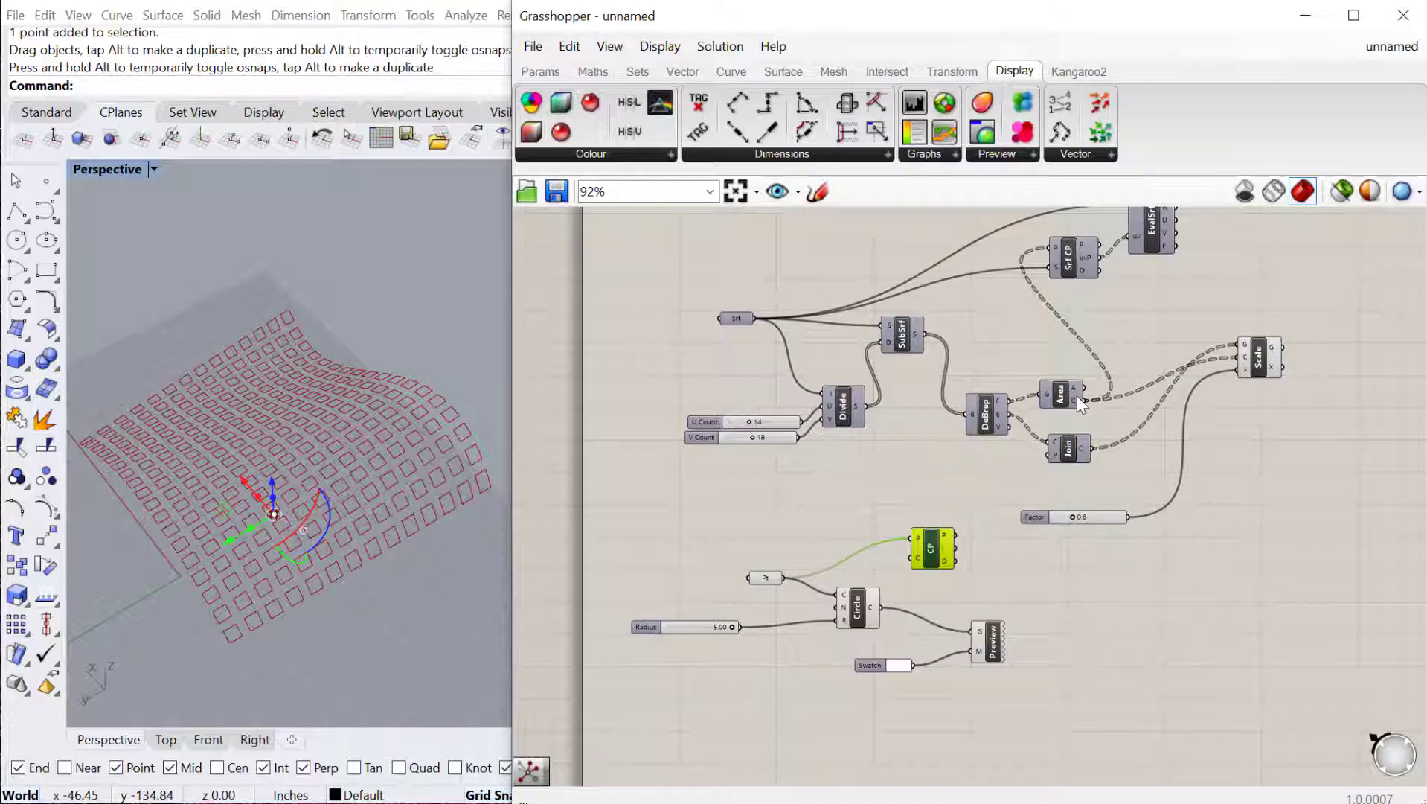
pyautogui.moveTo(1084, 400); pyautogui.dragTo(1033, 583)
# Step: Add a Panel, connect the Closest Point distance output to it, and make the panel taller
pyautogui.moveTo(1087, 613); pyautogui.dragTo(917, 573, button='right')
pyautogui.doubleClick(965, 593)
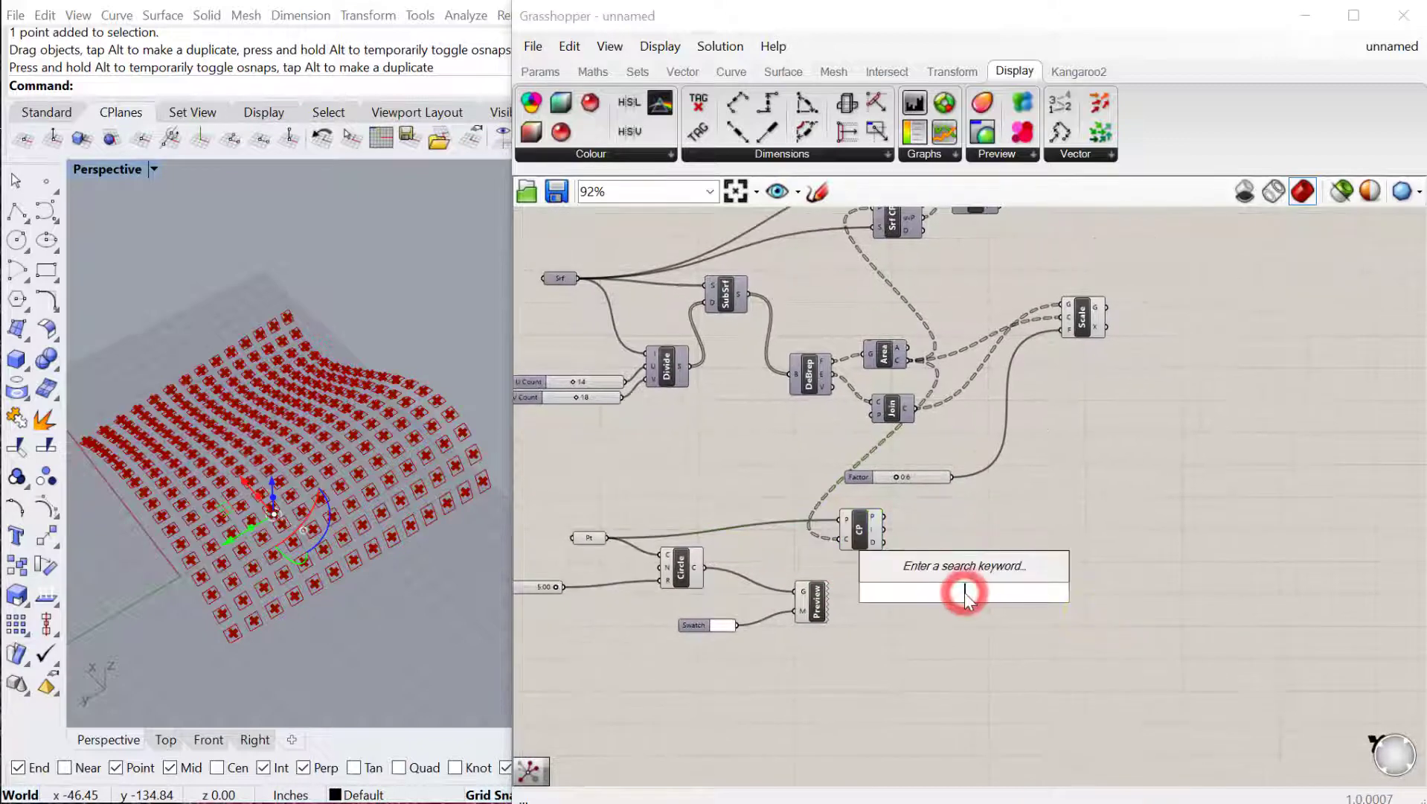
pyautogui.write('panel')
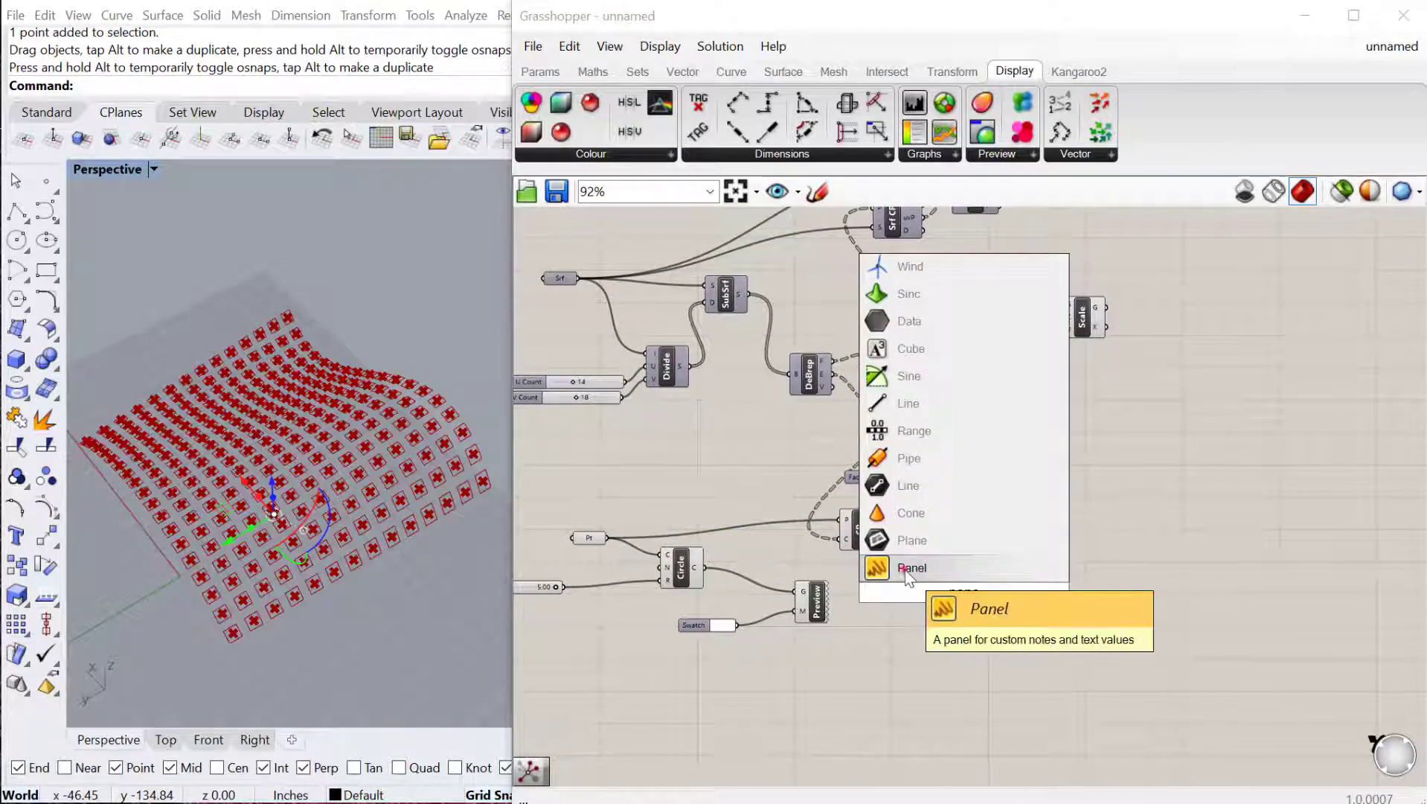
pyautogui.click(906, 568)
pyautogui.moveTo(885, 543); pyautogui.dragTo(998, 566)
pyautogui.moveTo(986, 619); pyautogui.dragTo(982, 733)
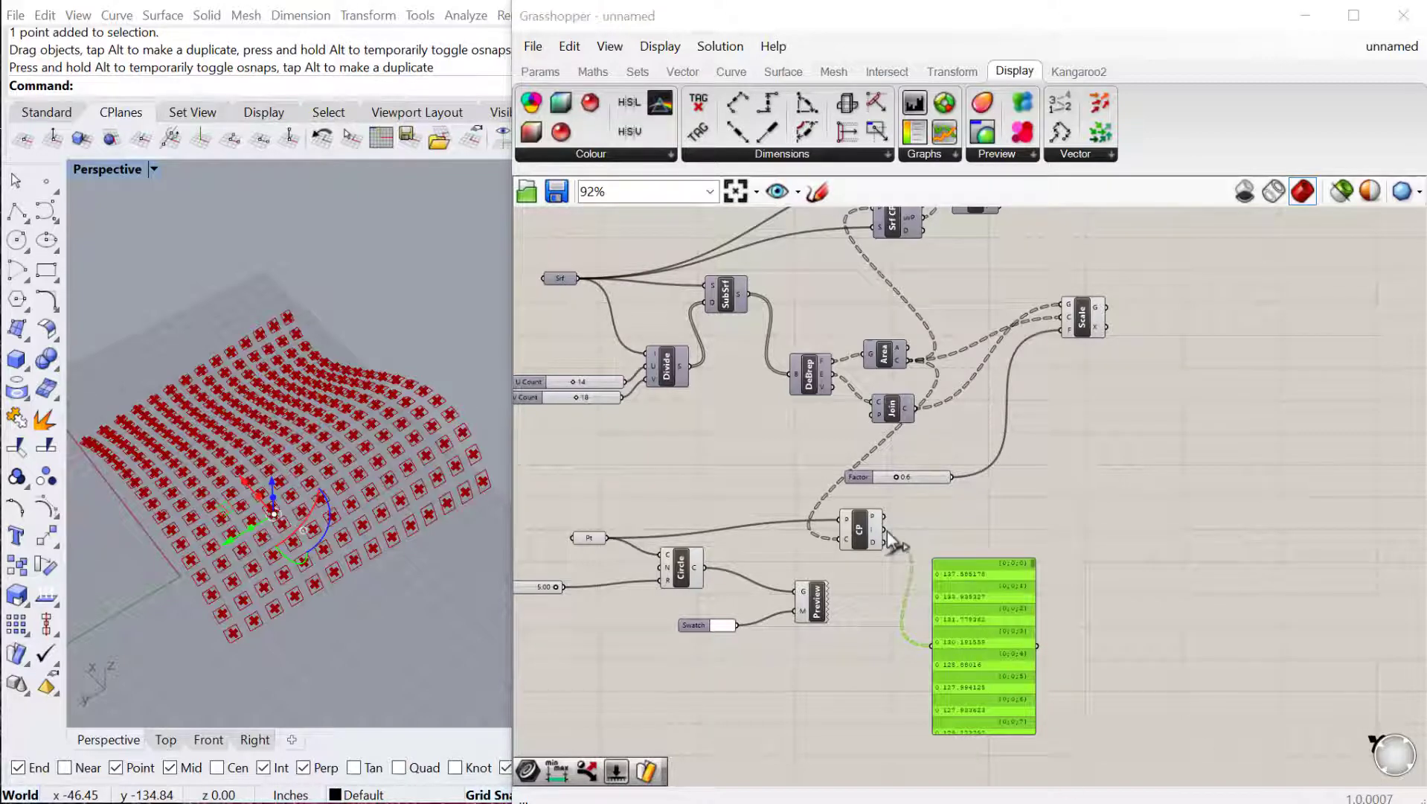
pyautogui.moveTo(899, 487); pyautogui.dragTo(900, 515, button='right')
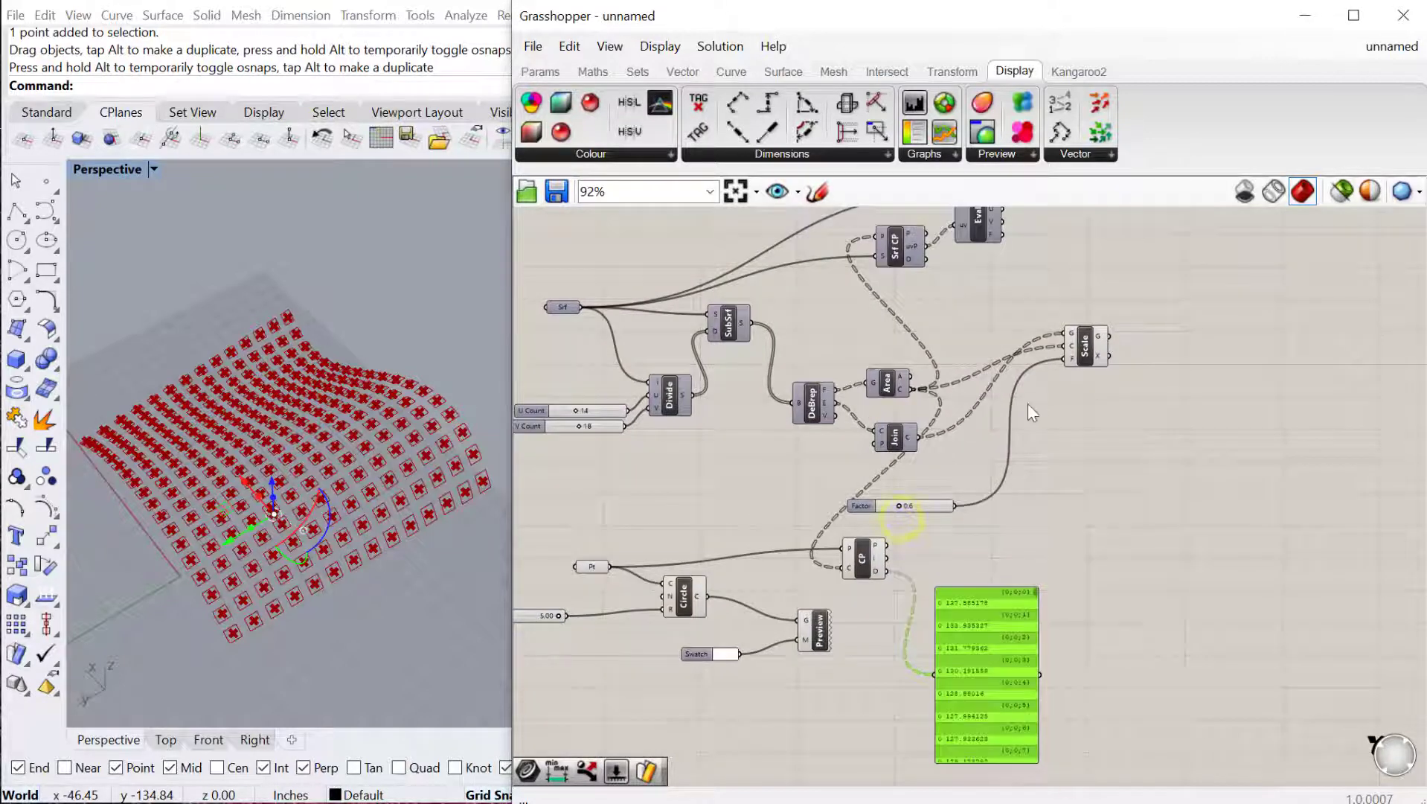
# Step: Try the Closest Point distance output as the scaling factor of the Scale component
pyautogui.moveTo(887, 571); pyautogui.dragTo(1064, 359)
pyautogui.scroll(-4, 348, 490)
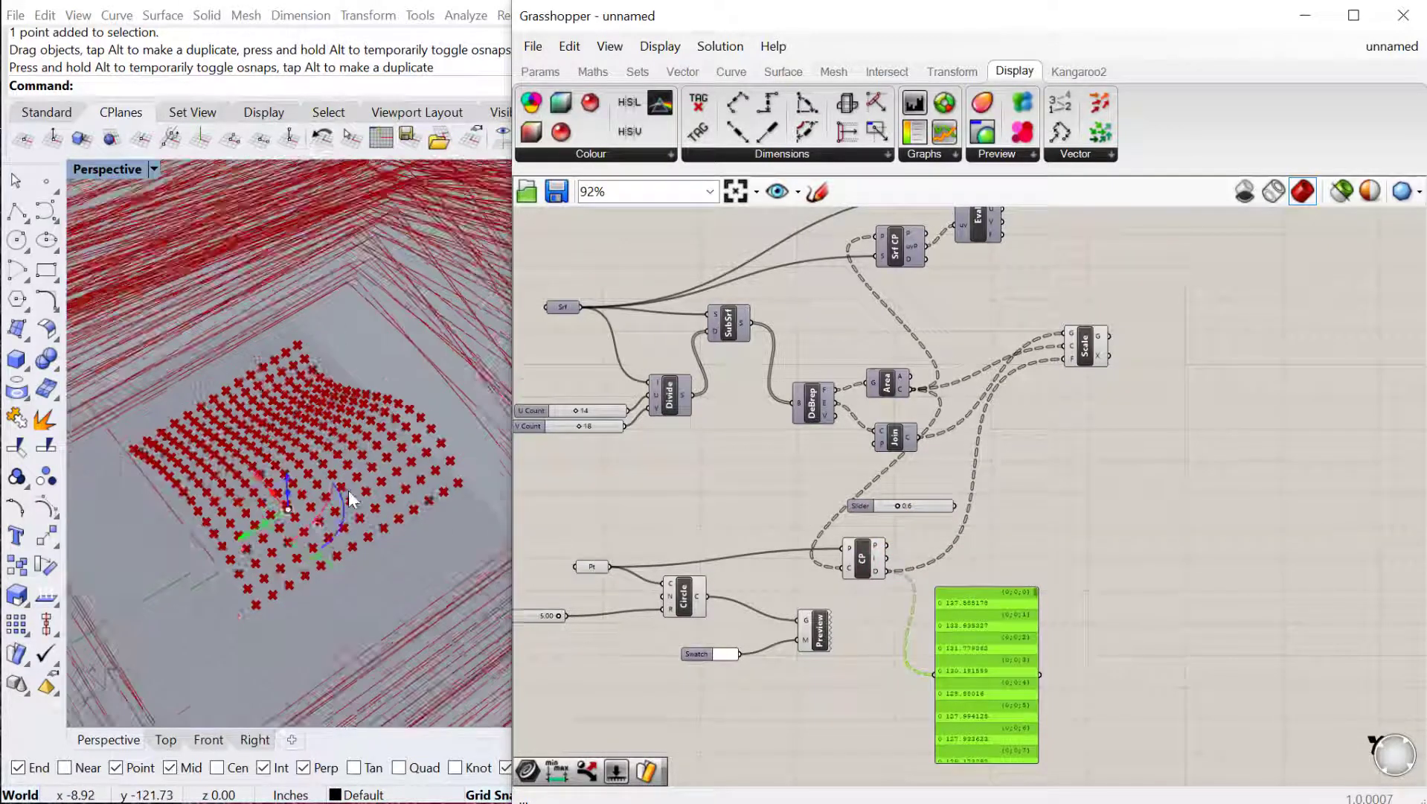
pyautogui.scroll(2, 982, 537)
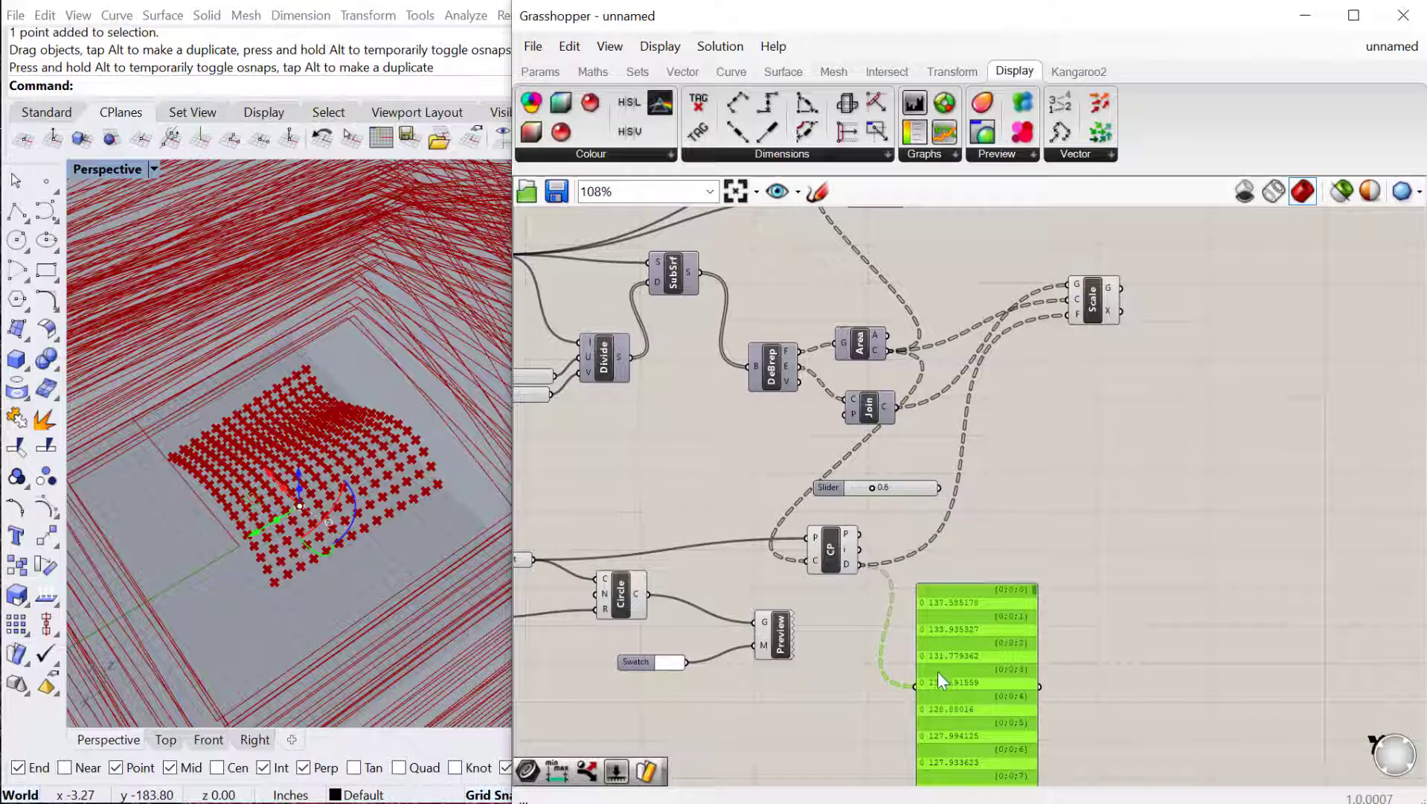
pyautogui.moveTo(736, 544); pyautogui.dragTo(837, 554, button='right')
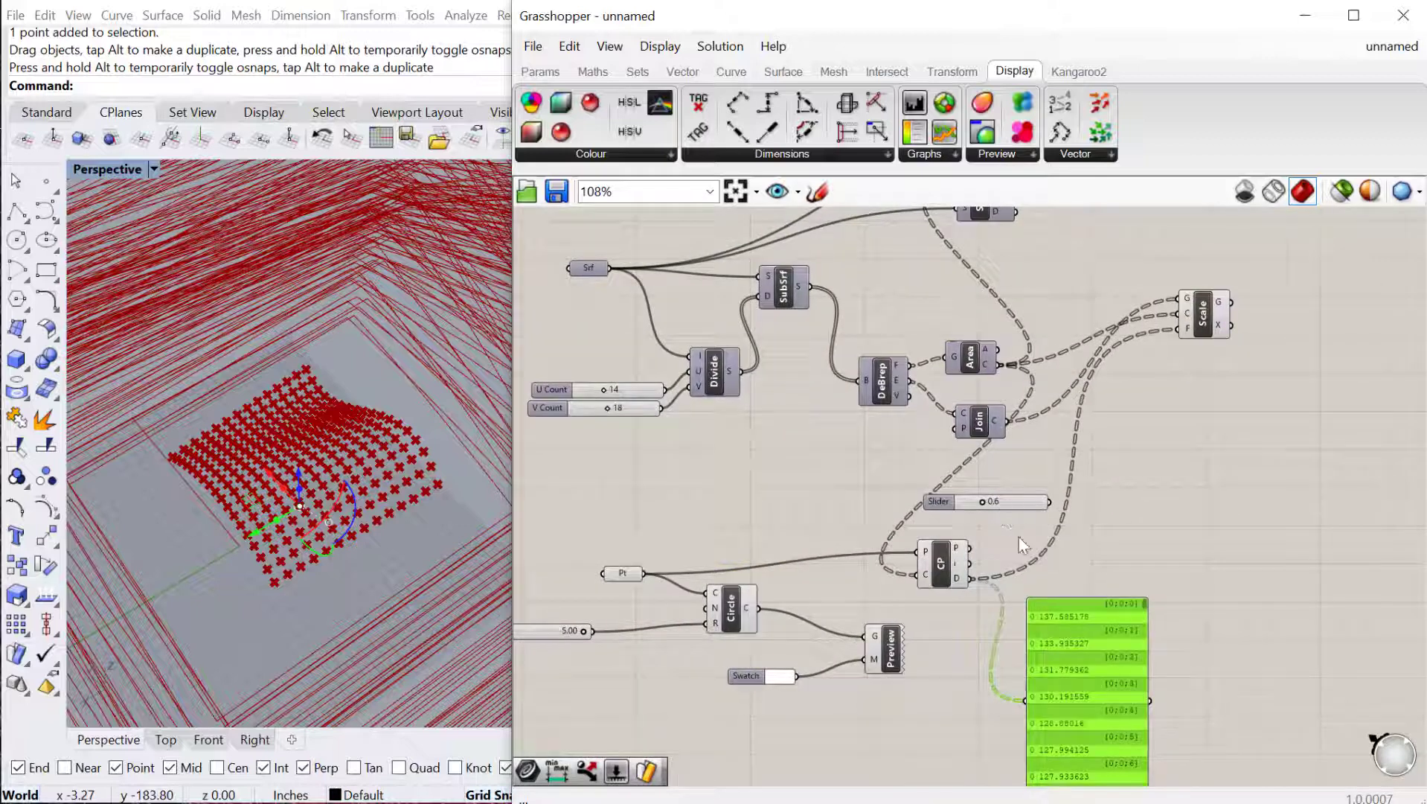
pyautogui.moveTo(1020, 537); pyautogui.dragTo(984, 507, button='right')
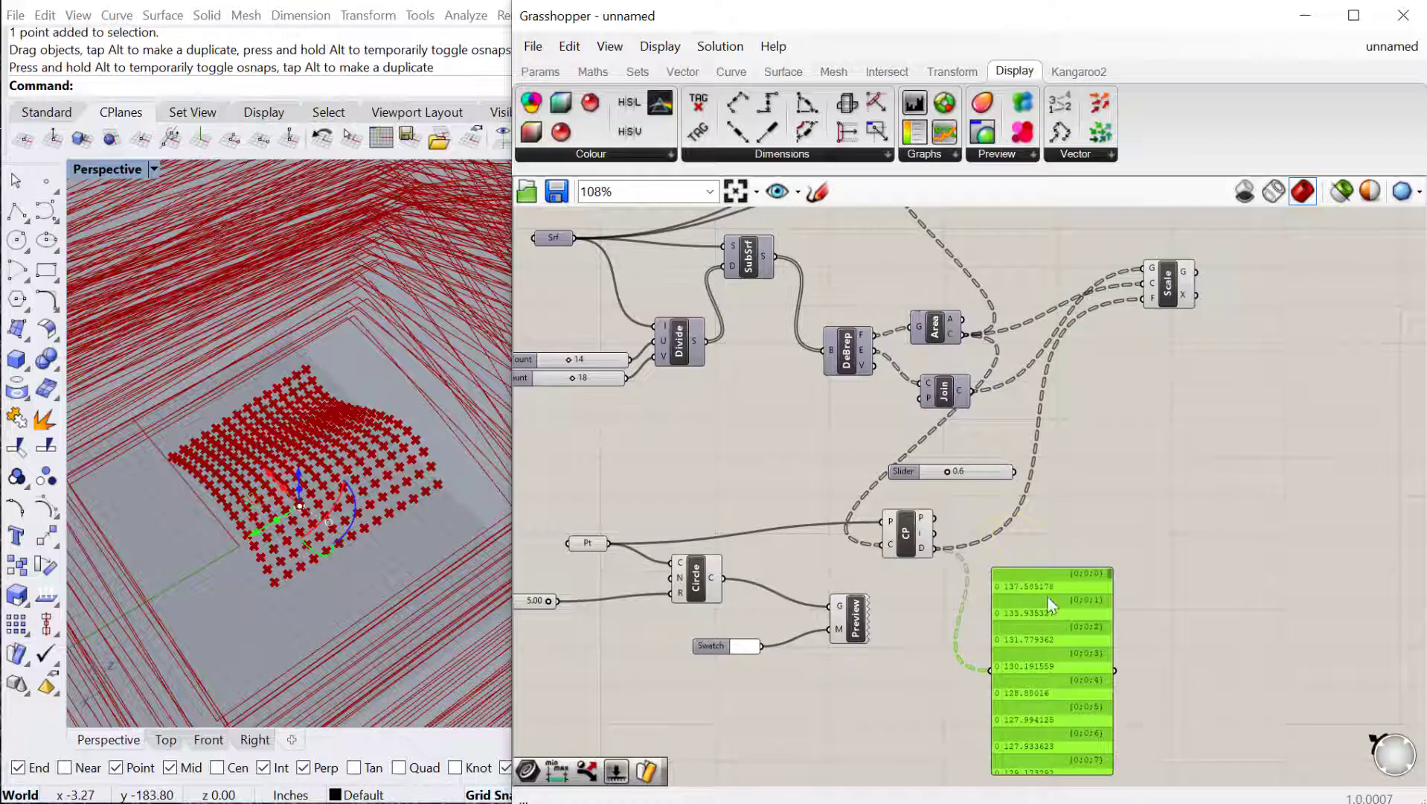
# Step: Shift the distance panel aside and add a Remap Numbers component above it
pyautogui.moveTo(1040, 574); pyautogui.dragTo(1100, 581)
pyautogui.doubleClick(1067, 539)
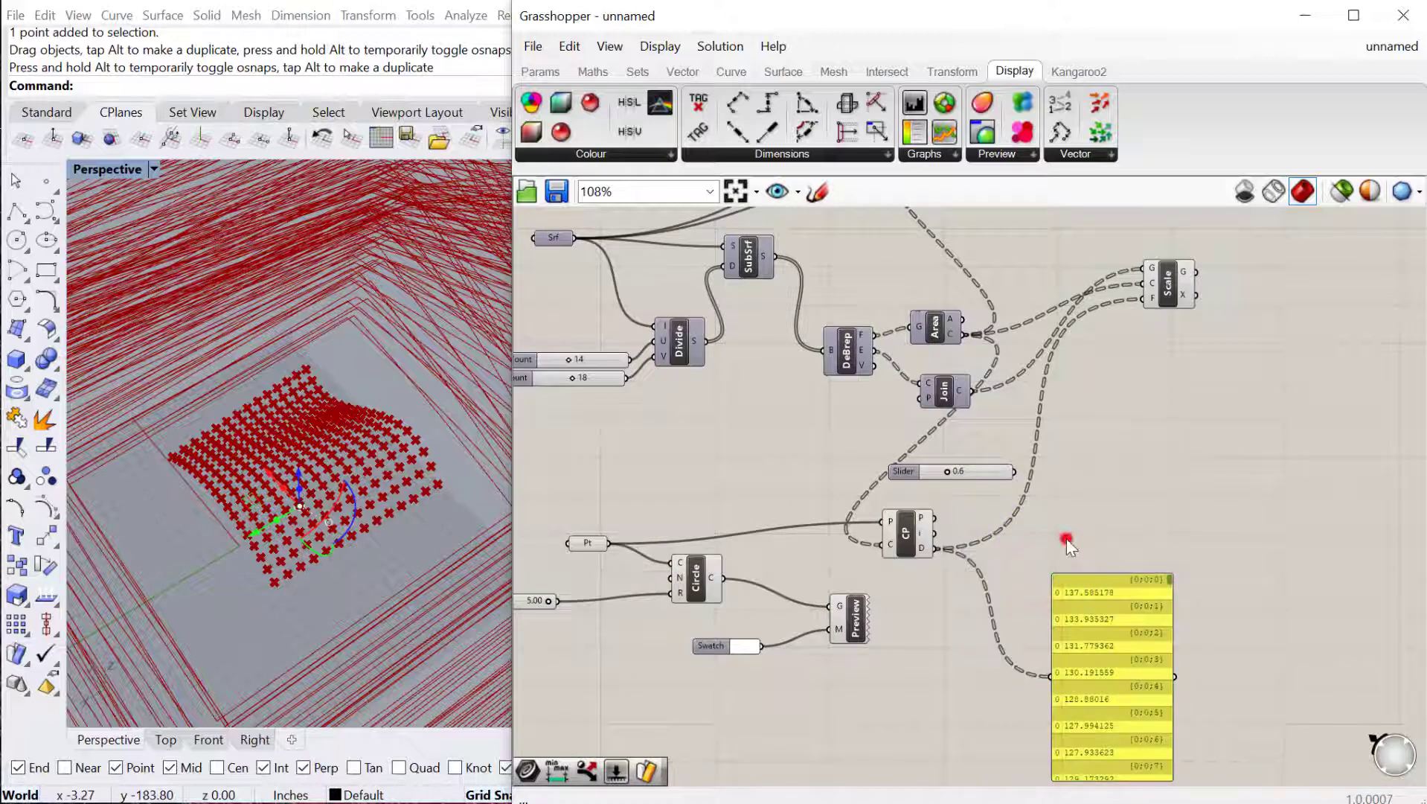
pyautogui.write('rema')
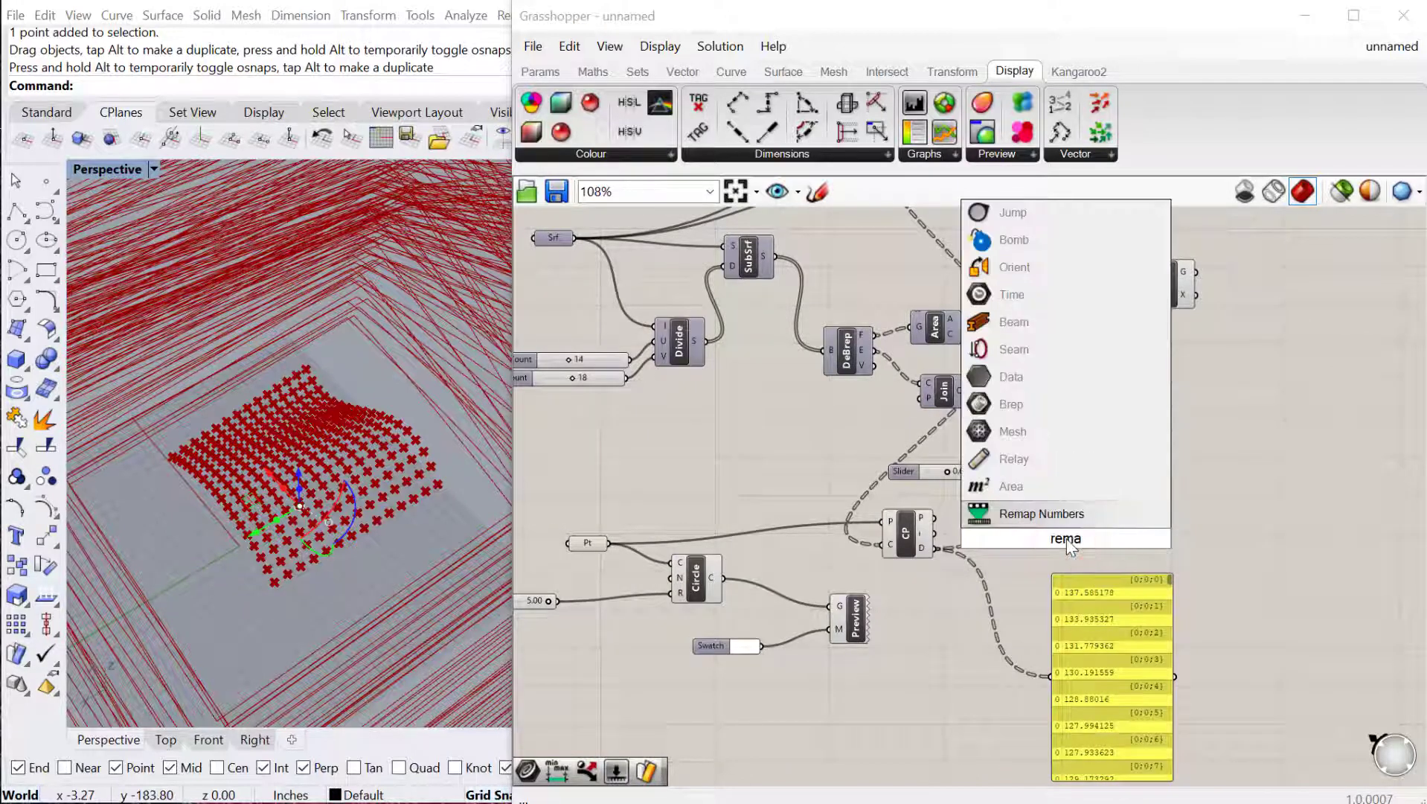
pyautogui.click(1061, 513)
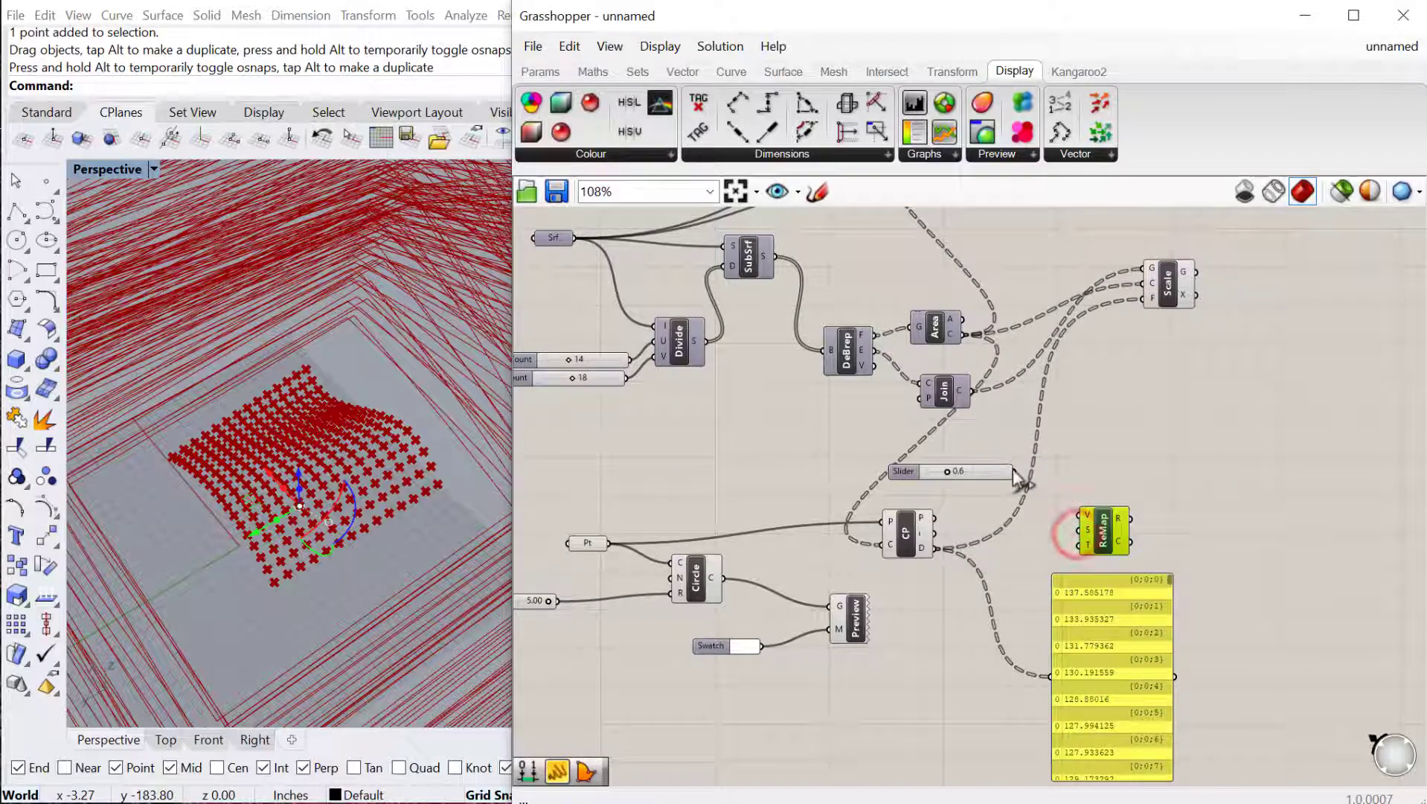
# Step: Reconnect the number slider to the Scale component's factor input and set it to 0.4
pyautogui.moveTo(1015, 473); pyautogui.dragTo(1132, 304)
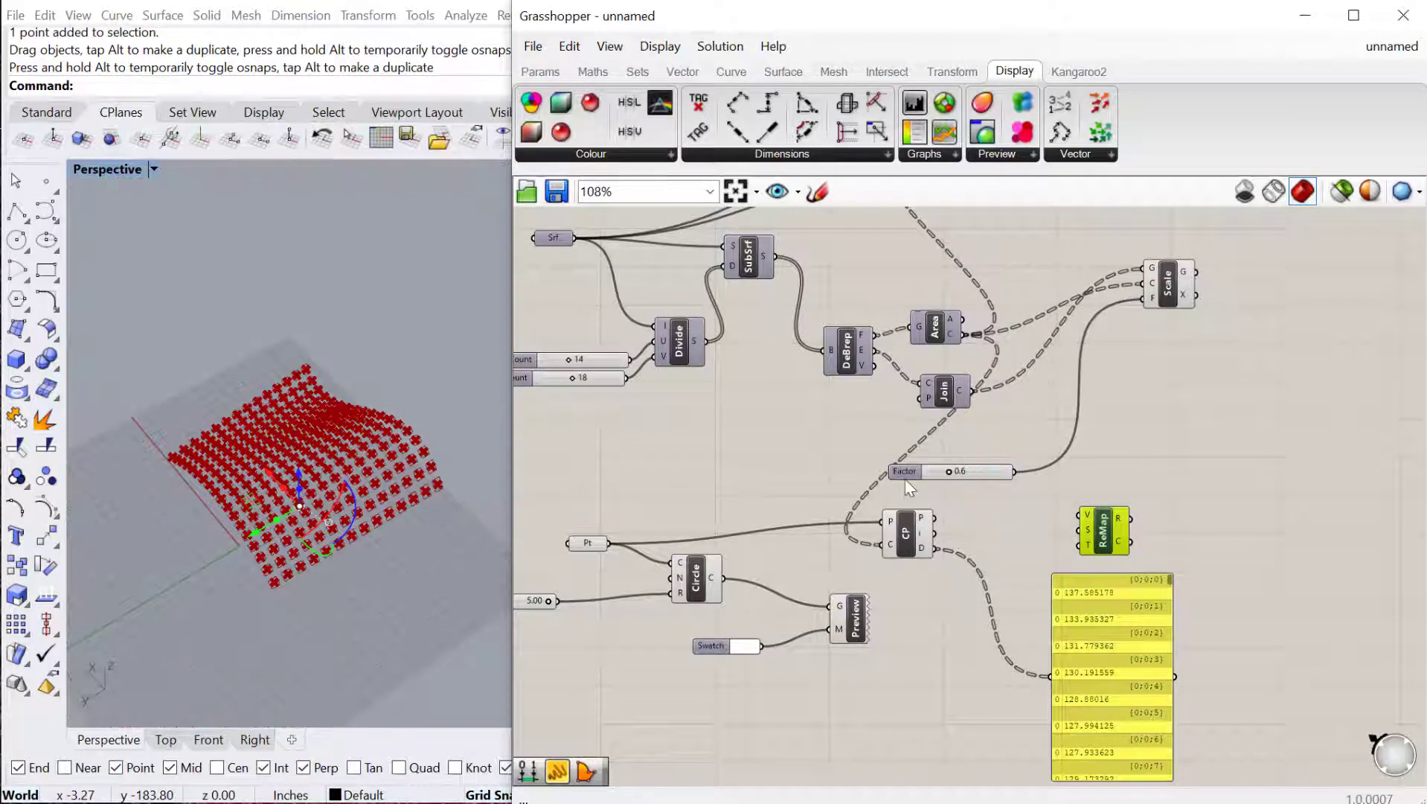
pyautogui.scroll(3, 331, 546)
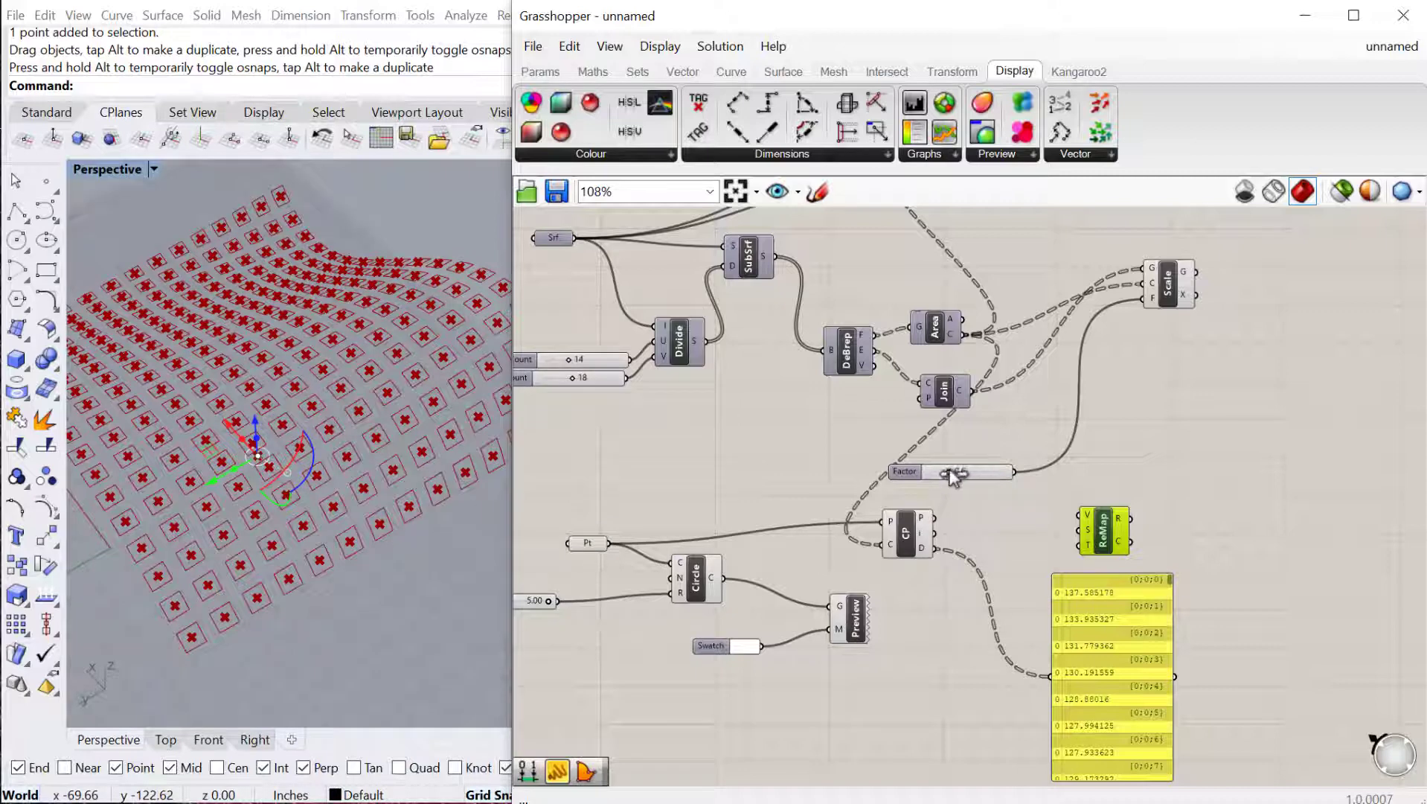
pyautogui.moveTo(950, 474); pyautogui.dragTo(941, 476)
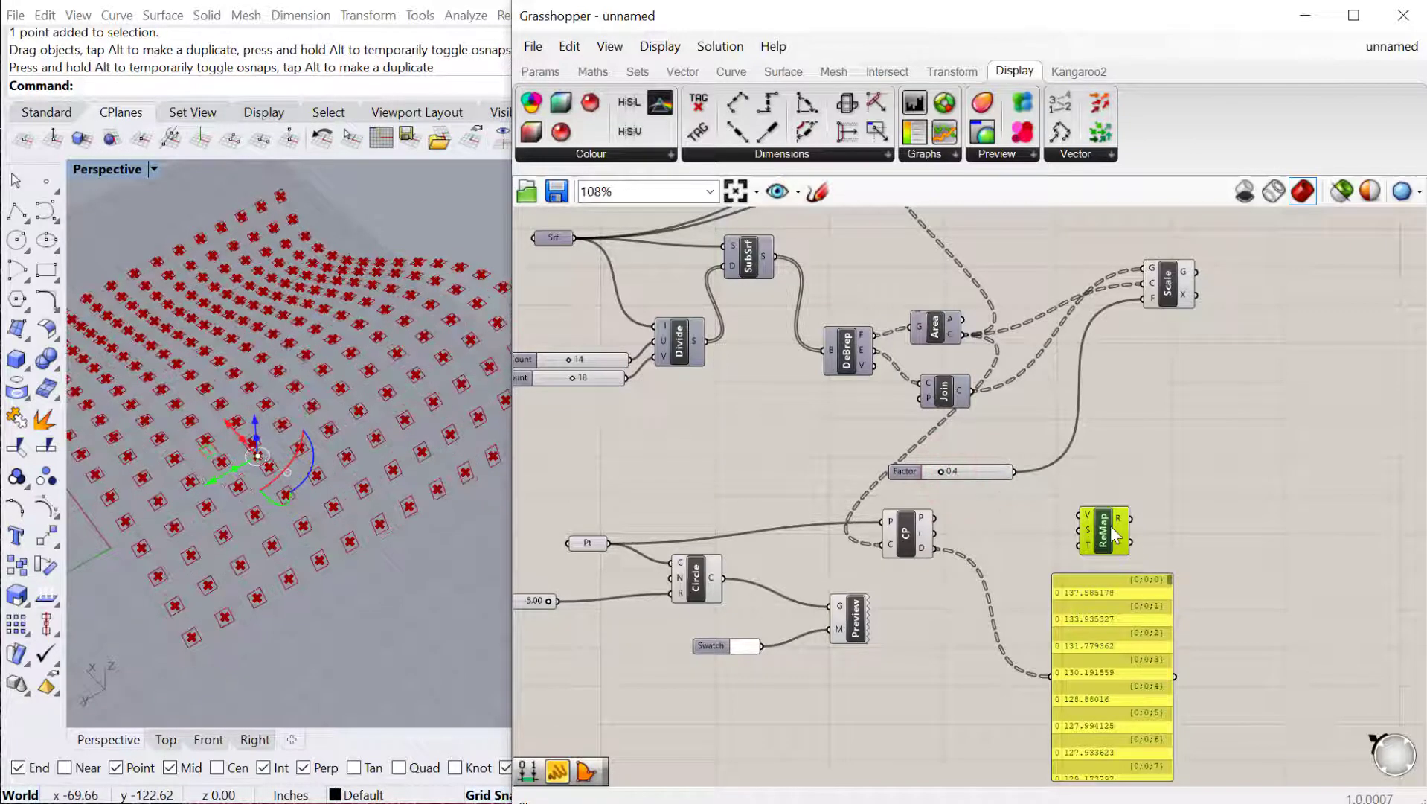
# Step: Add a Construct Domain component below Remap Numbers, repositioning the Remap component and the distance panel to make room
pyautogui.moveTo(1111, 525); pyautogui.dragTo(1256, 483)
pyautogui.doubleClick(1107, 545)
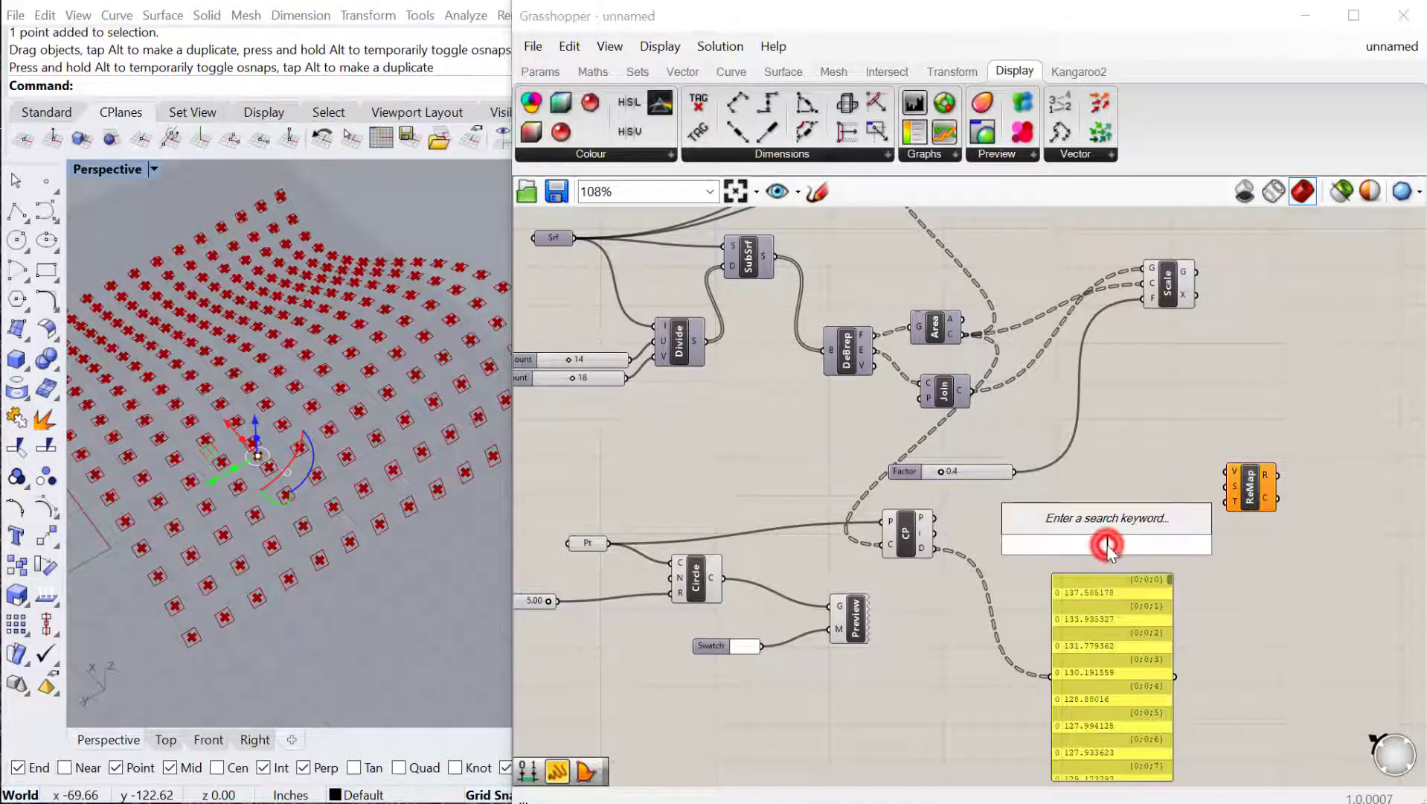
pyautogui.write('cons')
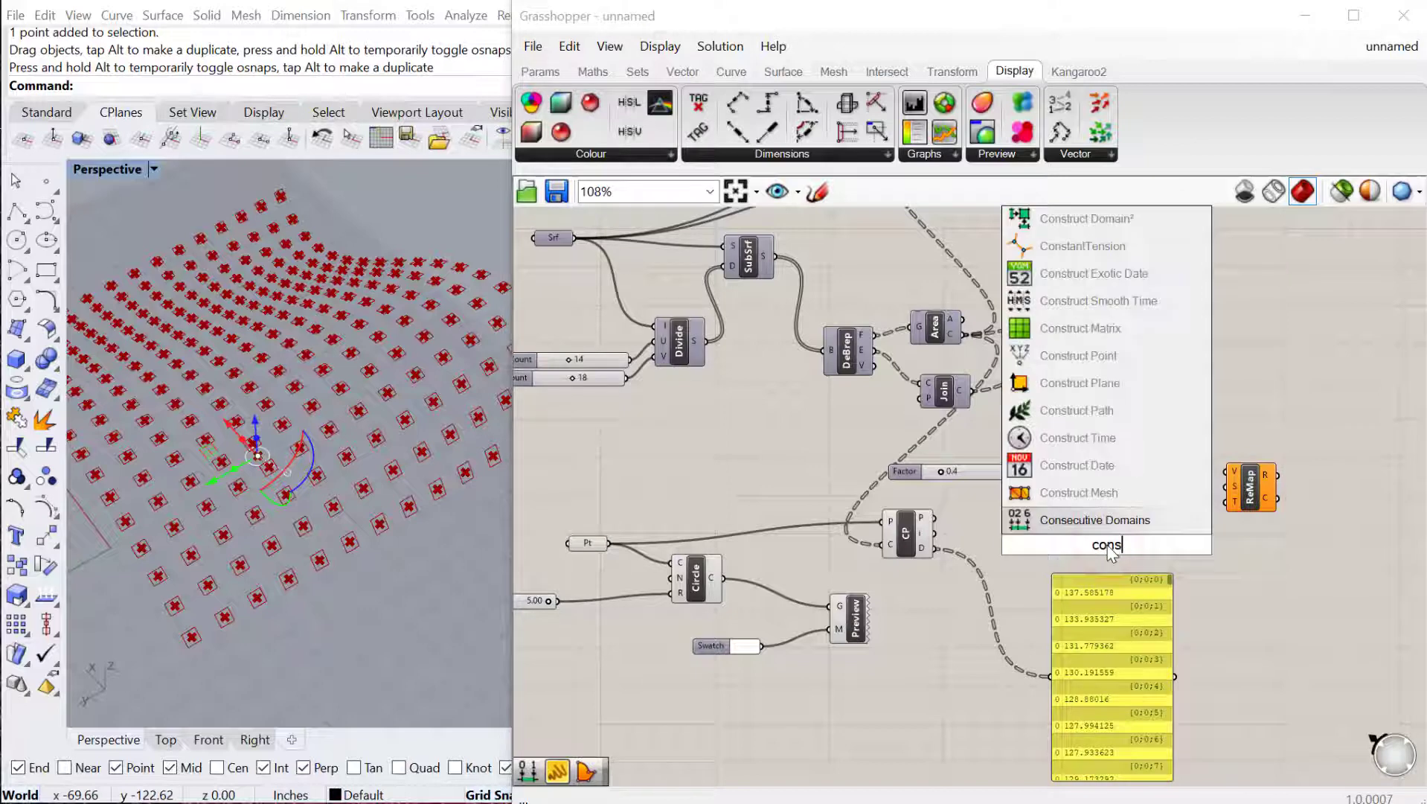
pyautogui.write('d')
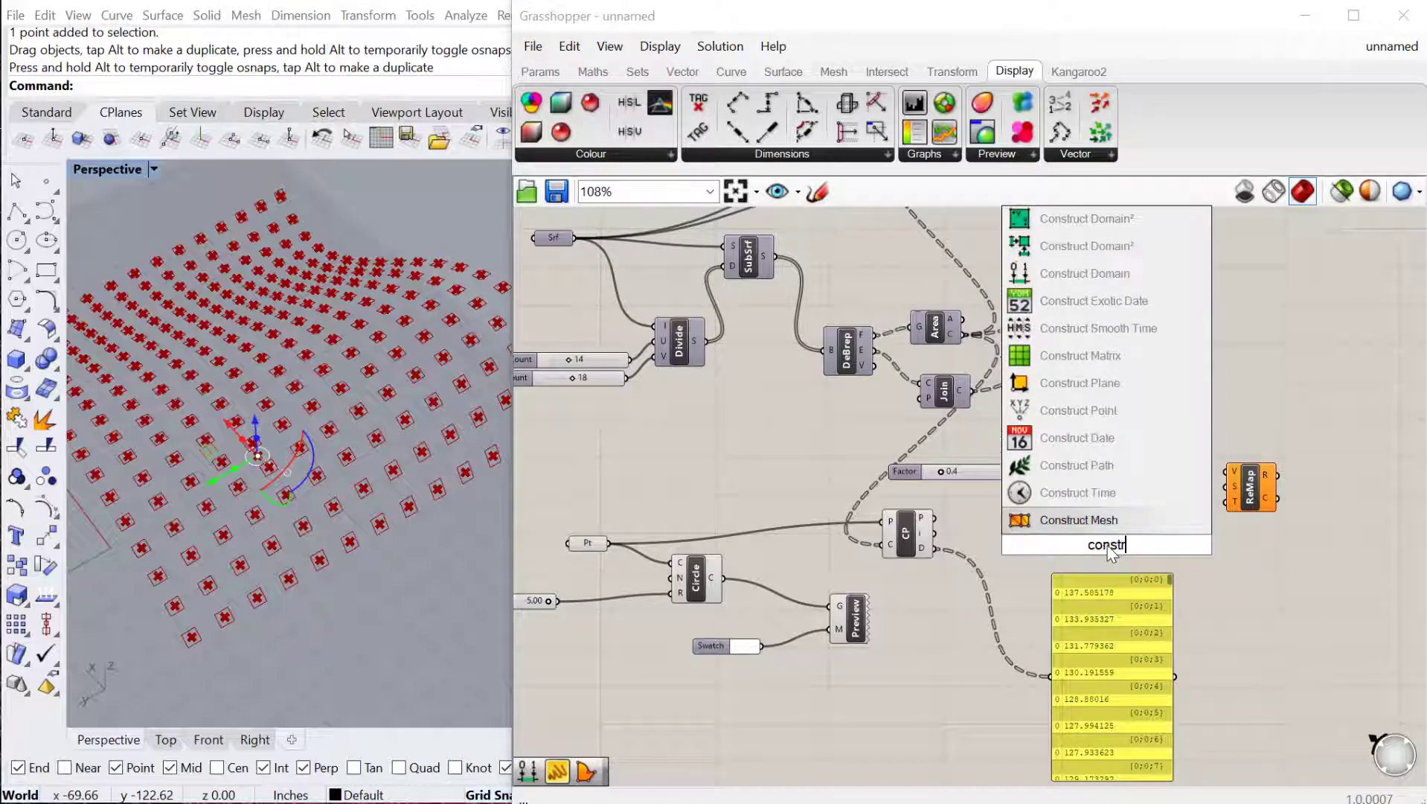
pyautogui.click(1104, 271)
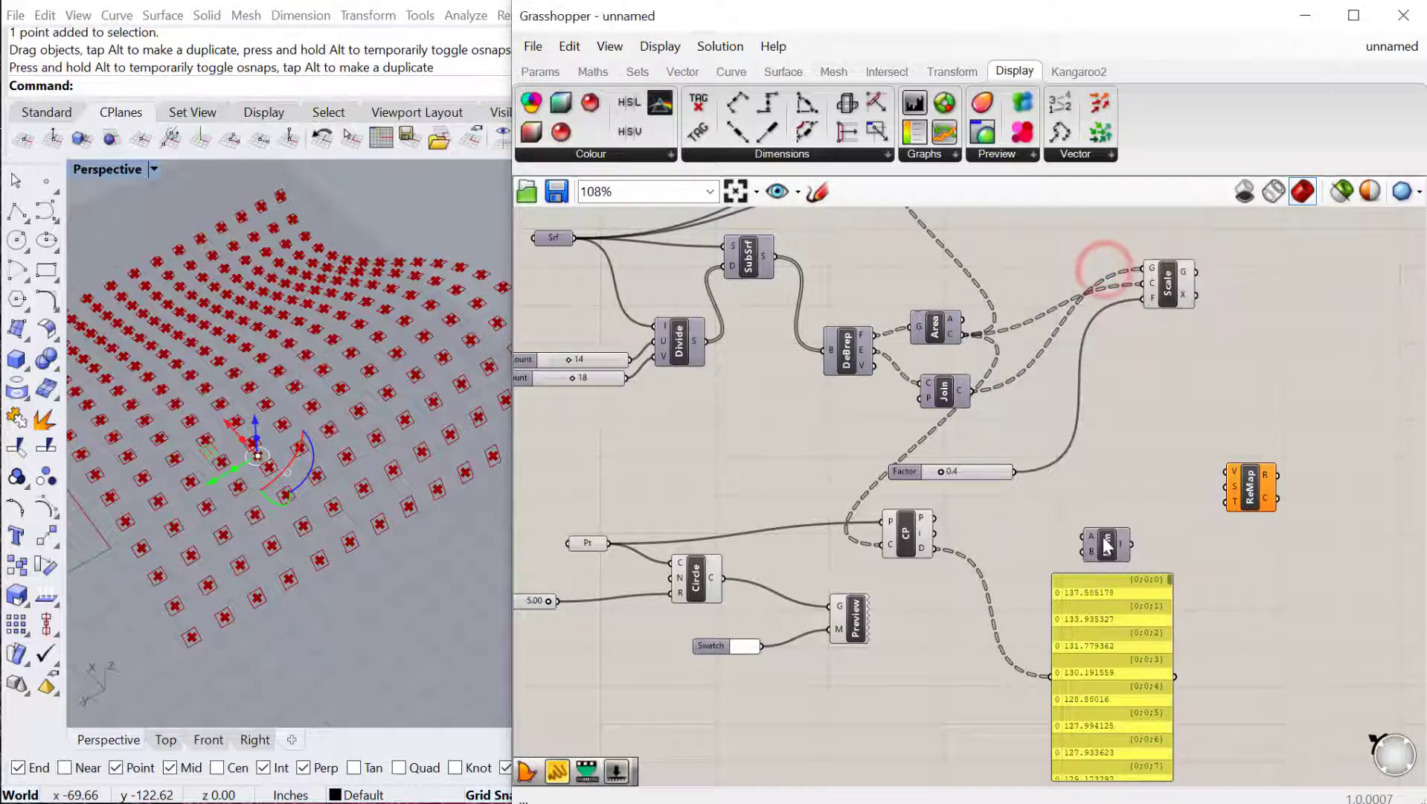
pyautogui.keyDown('ctrl'); pyautogui.keyDown('alt'); pyautogui.click(1106, 543); pyautogui.keyUp('alt'); pyautogui.keyUp('ctrl')
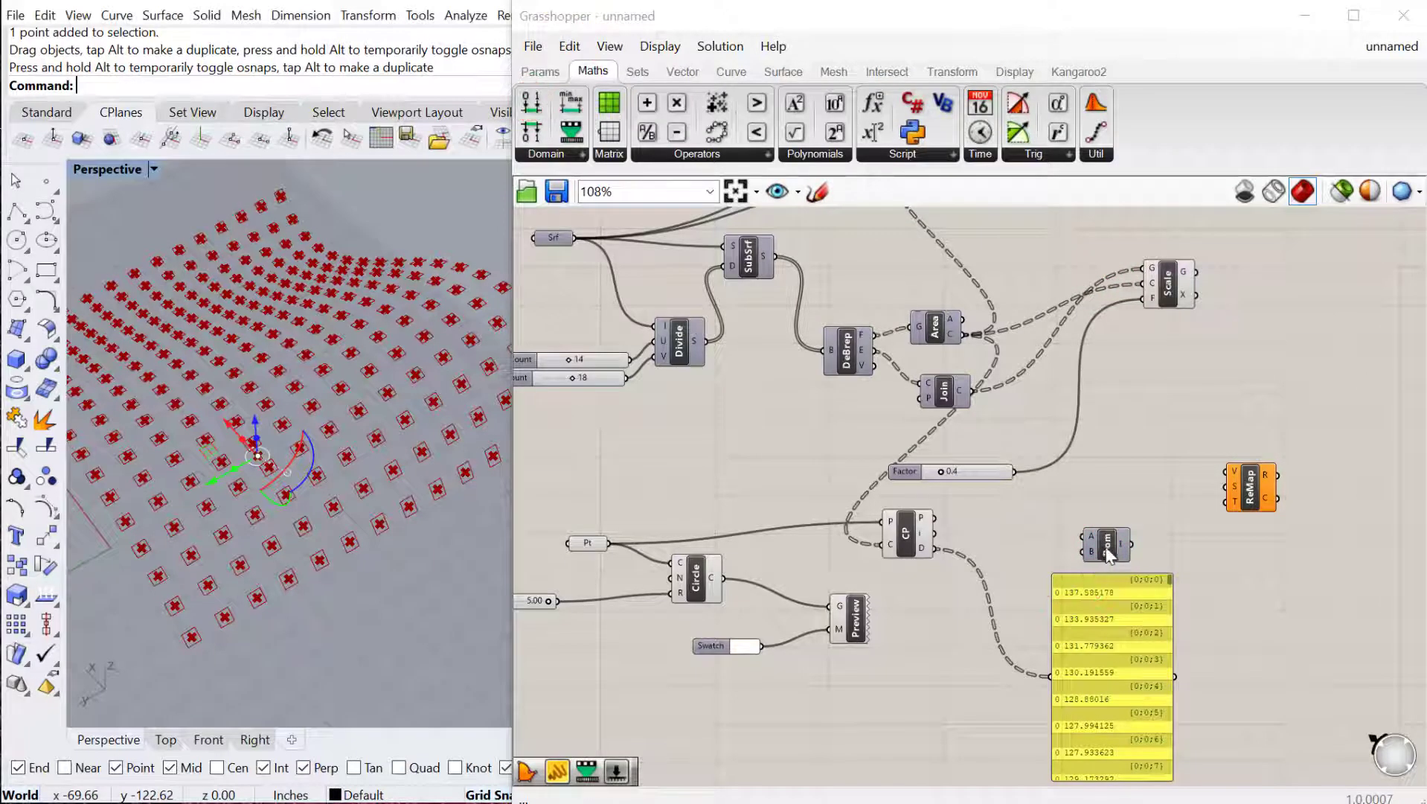
pyautogui.moveTo(1107, 544); pyautogui.dragTo(1067, 592)
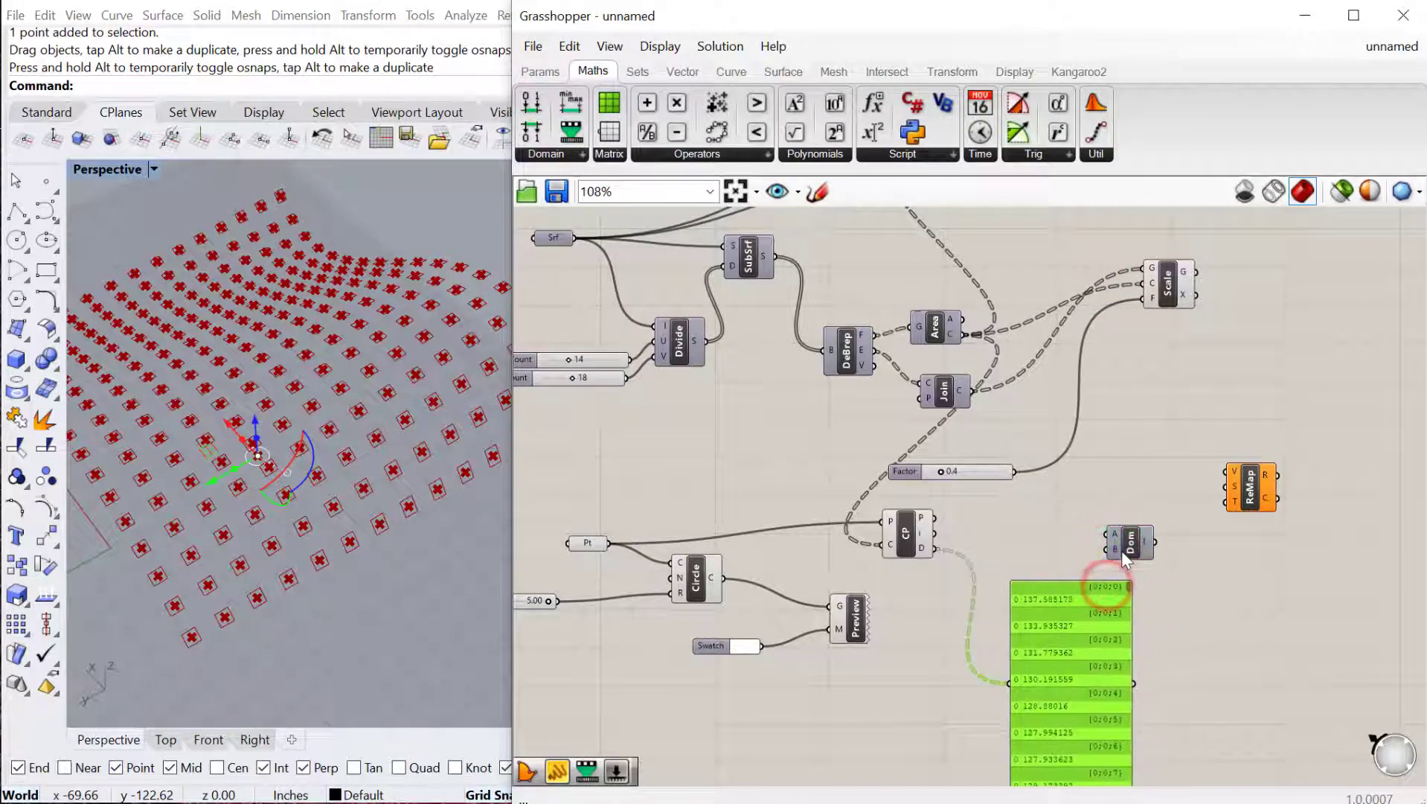
pyautogui.moveTo(1121, 551); pyautogui.dragTo(1225, 576)
# Step: Feed Construct Domain from copies of the factor slider, 0.3 as start and 0.9 as end, and connect it to the Remap Numbers target
pyautogui.click(973, 476)
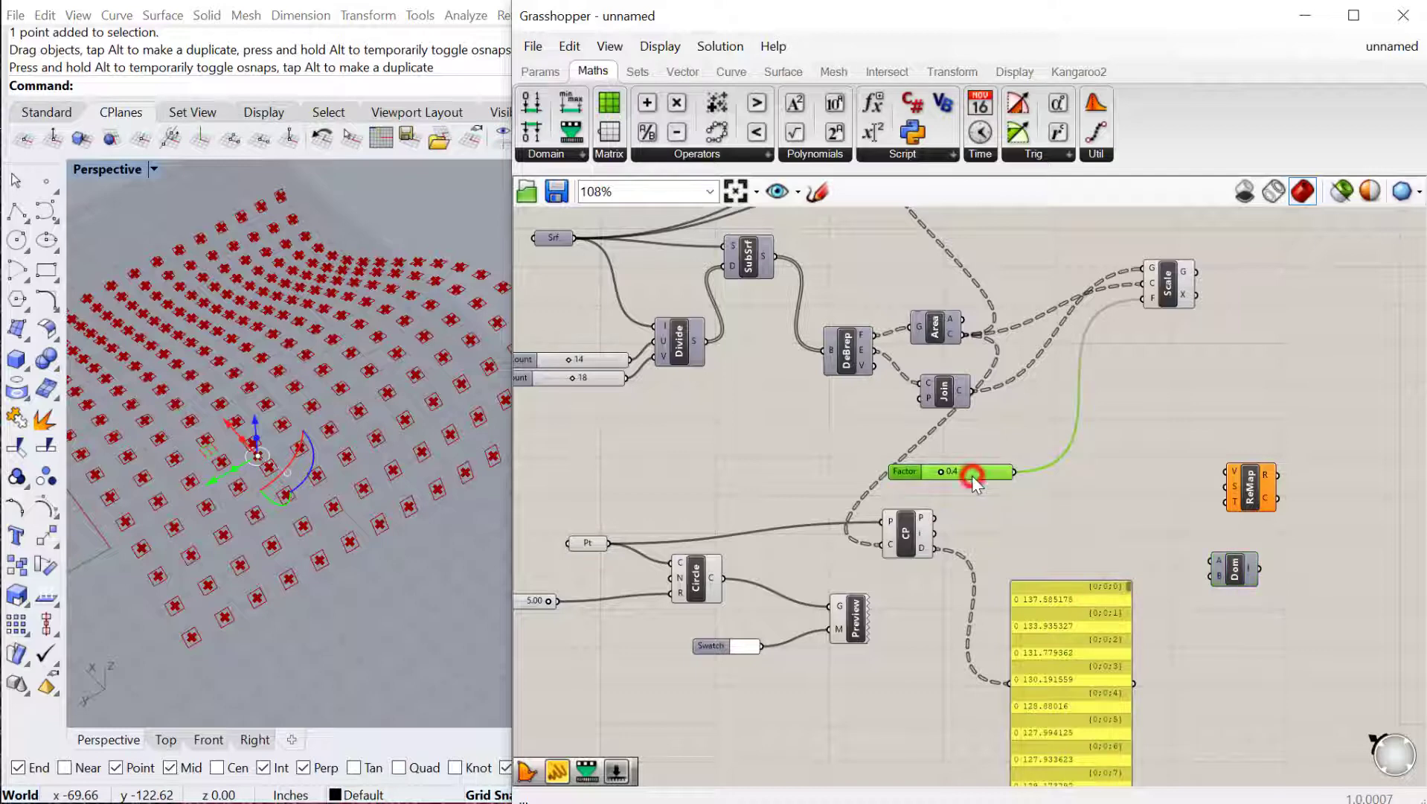
pyautogui.moveTo(937, 480); pyautogui.dragTo(1180, 552)
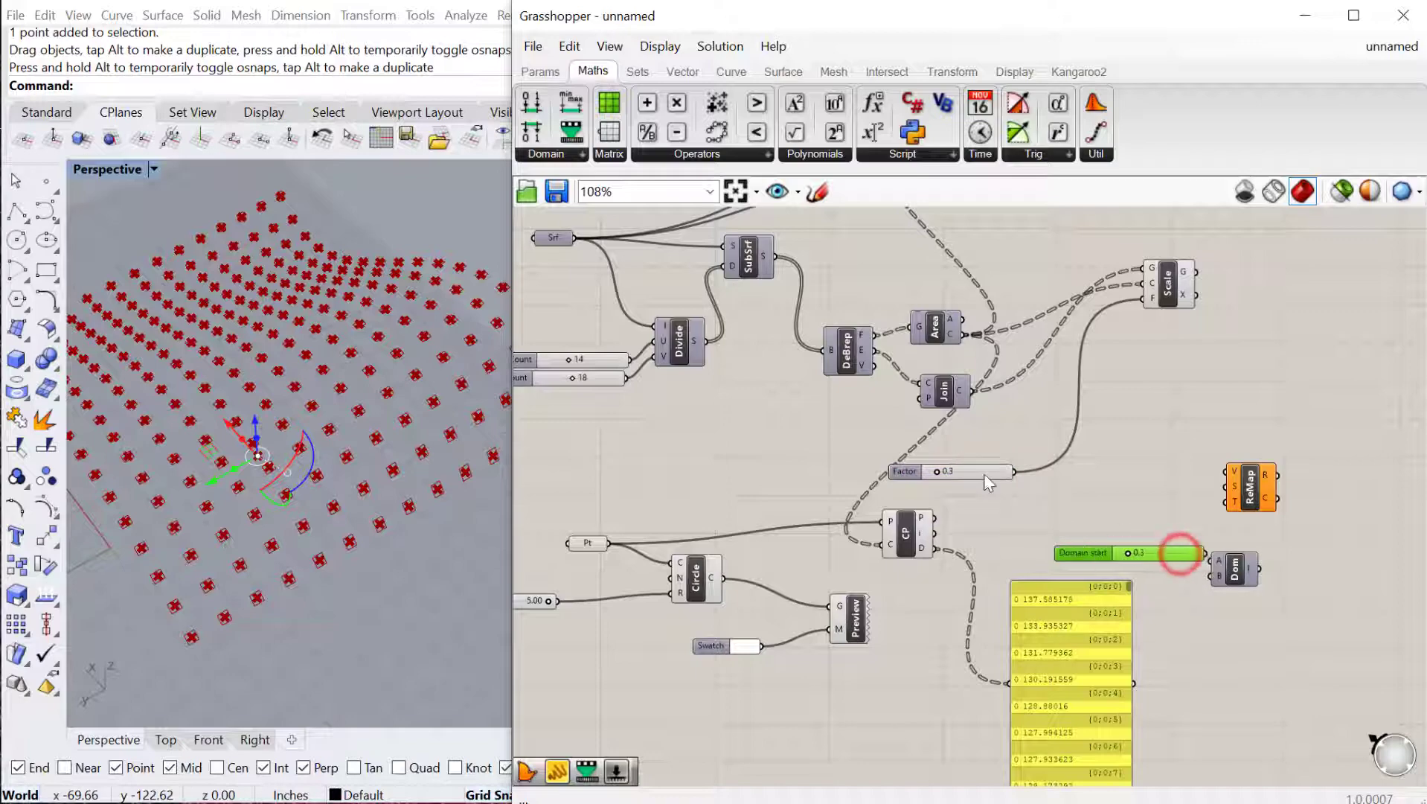
pyautogui.click(982, 471)
pyautogui.moveTo(938, 476); pyautogui.dragTo(964, 475)
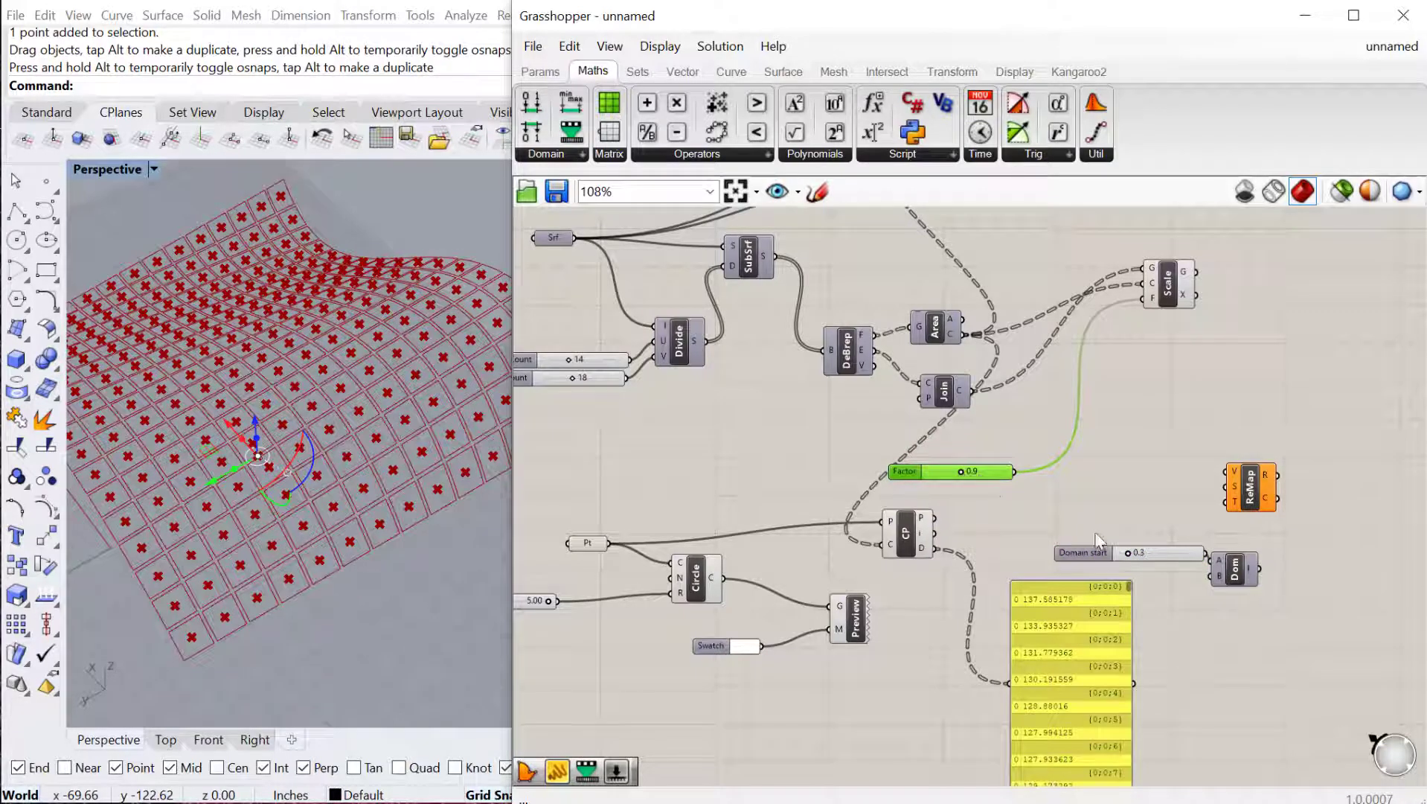
pyautogui.keyDown('alt'); pyautogui.moveTo(1003, 478); pyautogui.dragTo(1211, 576); pyautogui.keyUp('alt')
pyautogui.moveTo(1254, 491); pyautogui.dragTo(1299, 499)
pyautogui.moveTo(1229, 564); pyautogui.dragTo(1313, 506)
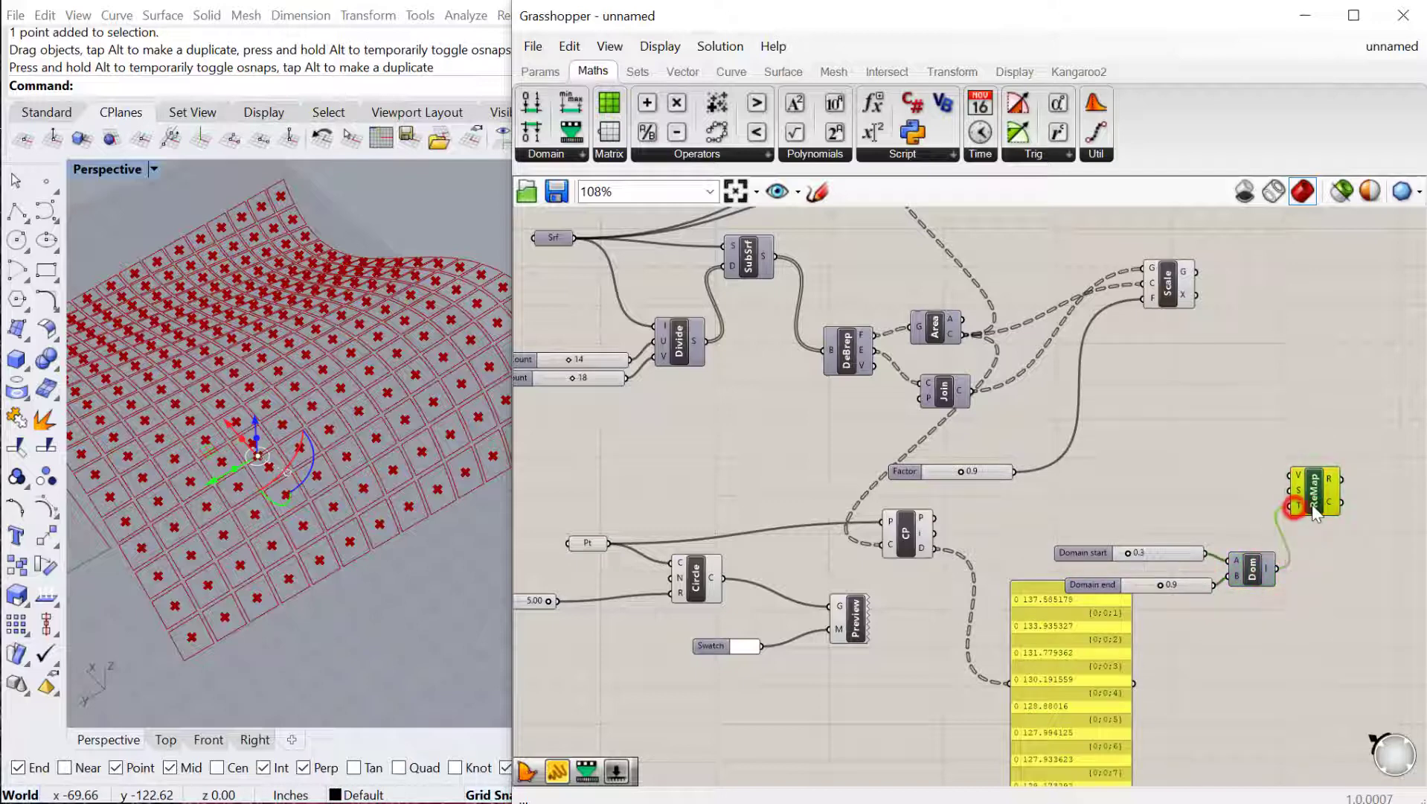
# Step: Add a Bounds component in the free space beside the factor slider
pyautogui.doubleClick(1129, 462)
pyautogui.write('bound')
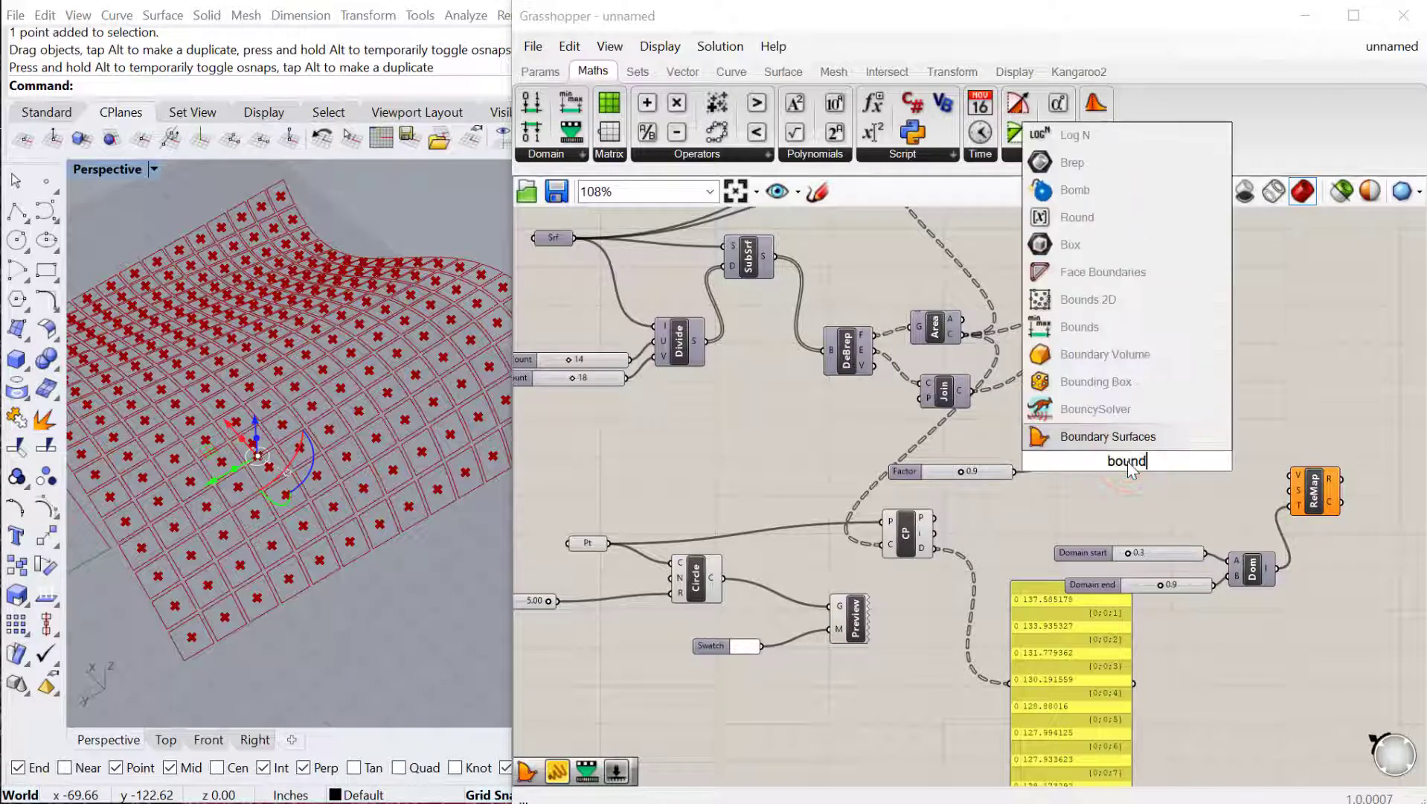
pyautogui.write('s')
pyautogui.click(1101, 442)
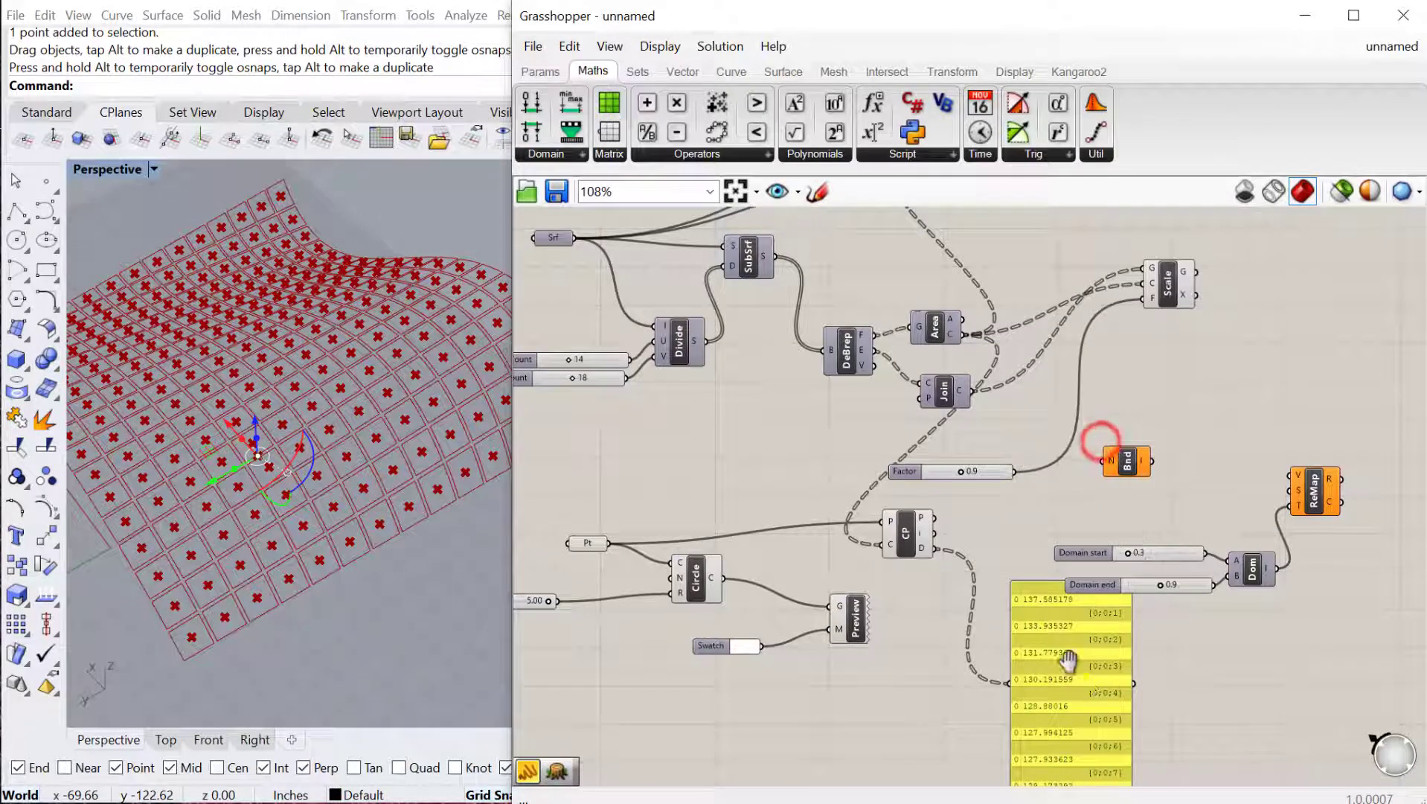
# Step: Add a Flatten Tree component, connect the Closest Point distances to it, and feed its output into the panel
pyautogui.moveTo(1067, 659); pyautogui.dragTo(1021, 578, button='right')
pyautogui.moveTo(1023, 608); pyautogui.dragTo(953, 637)
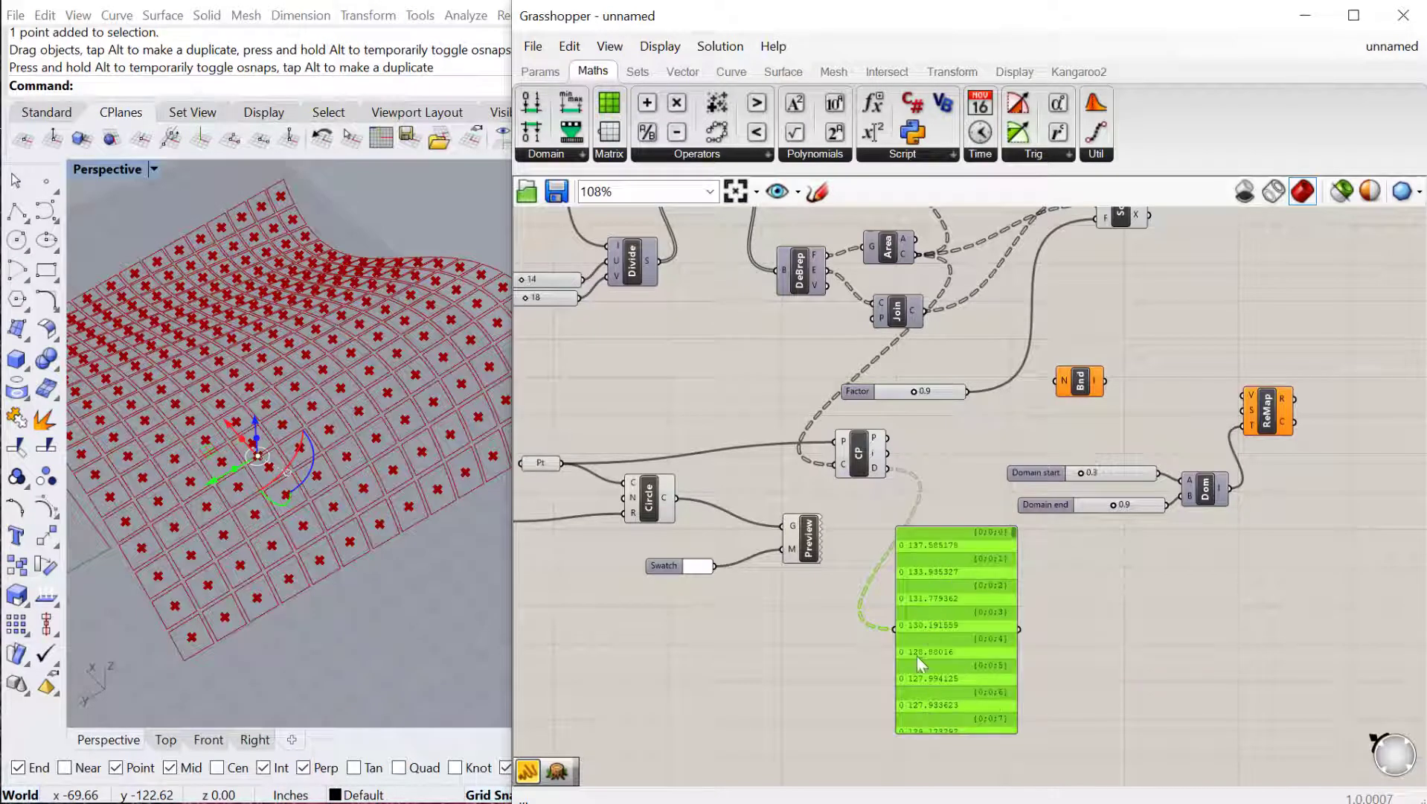
pyautogui.doubleClick(1074, 656)
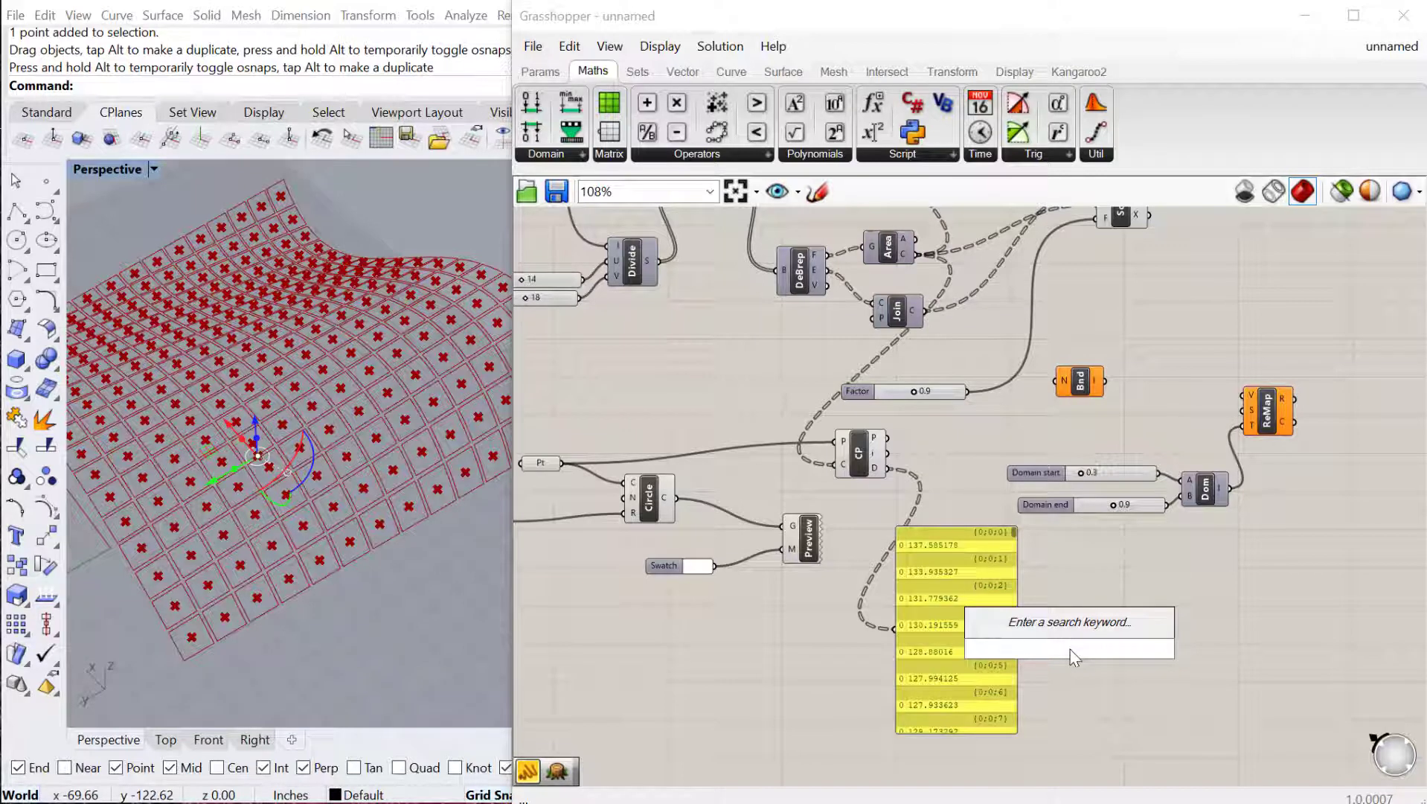
pyautogui.write('flatte')
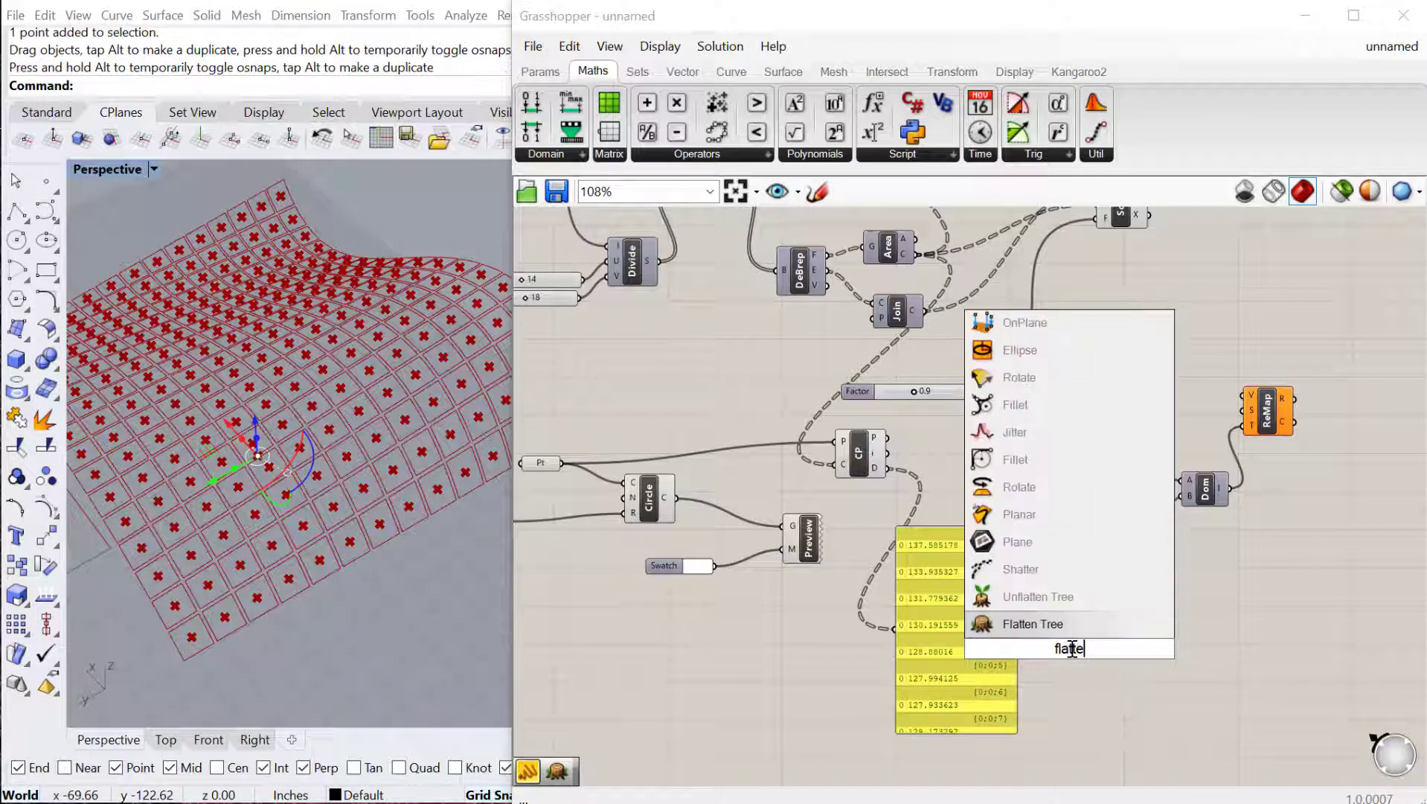
pyautogui.press('Return')
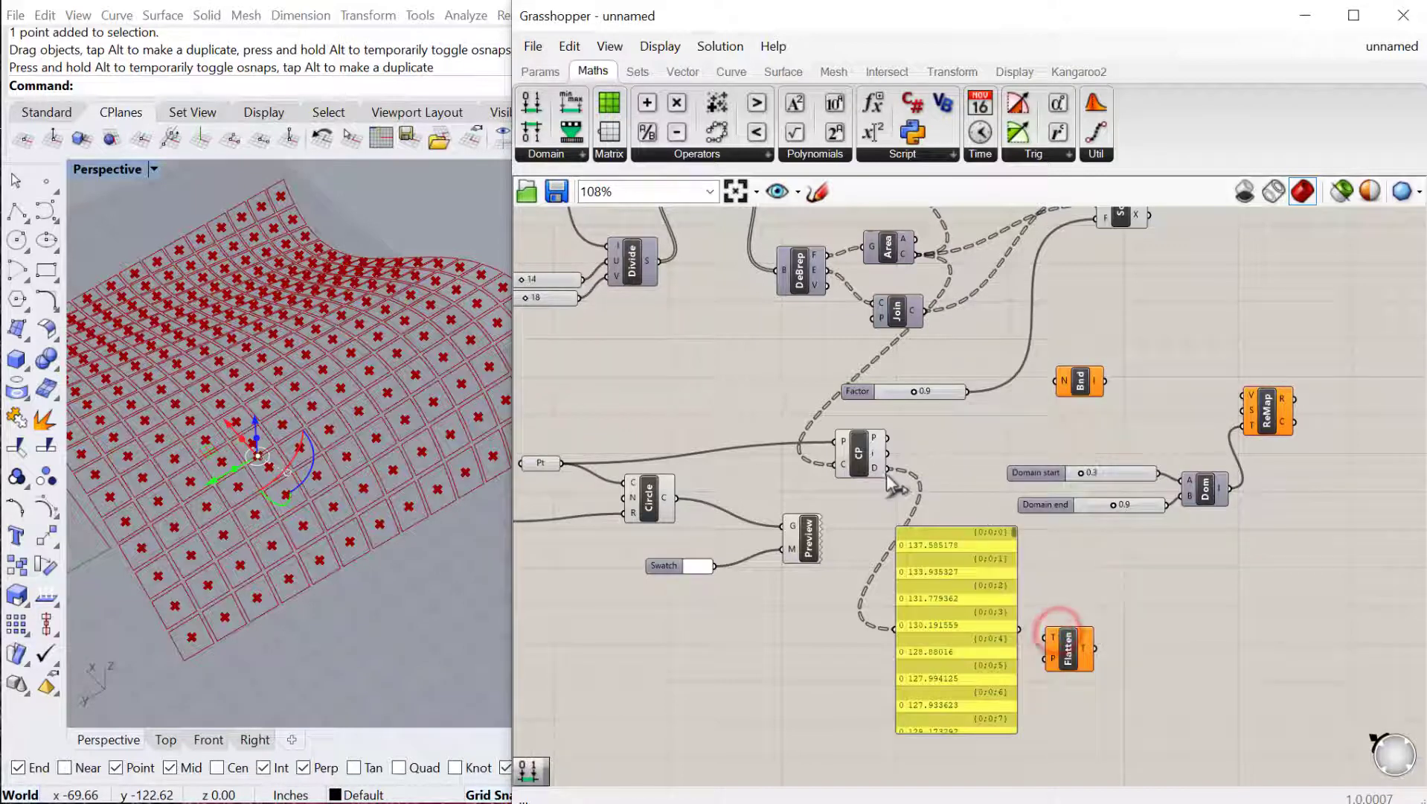
pyautogui.moveTo(889, 473); pyautogui.dragTo(901, 640)
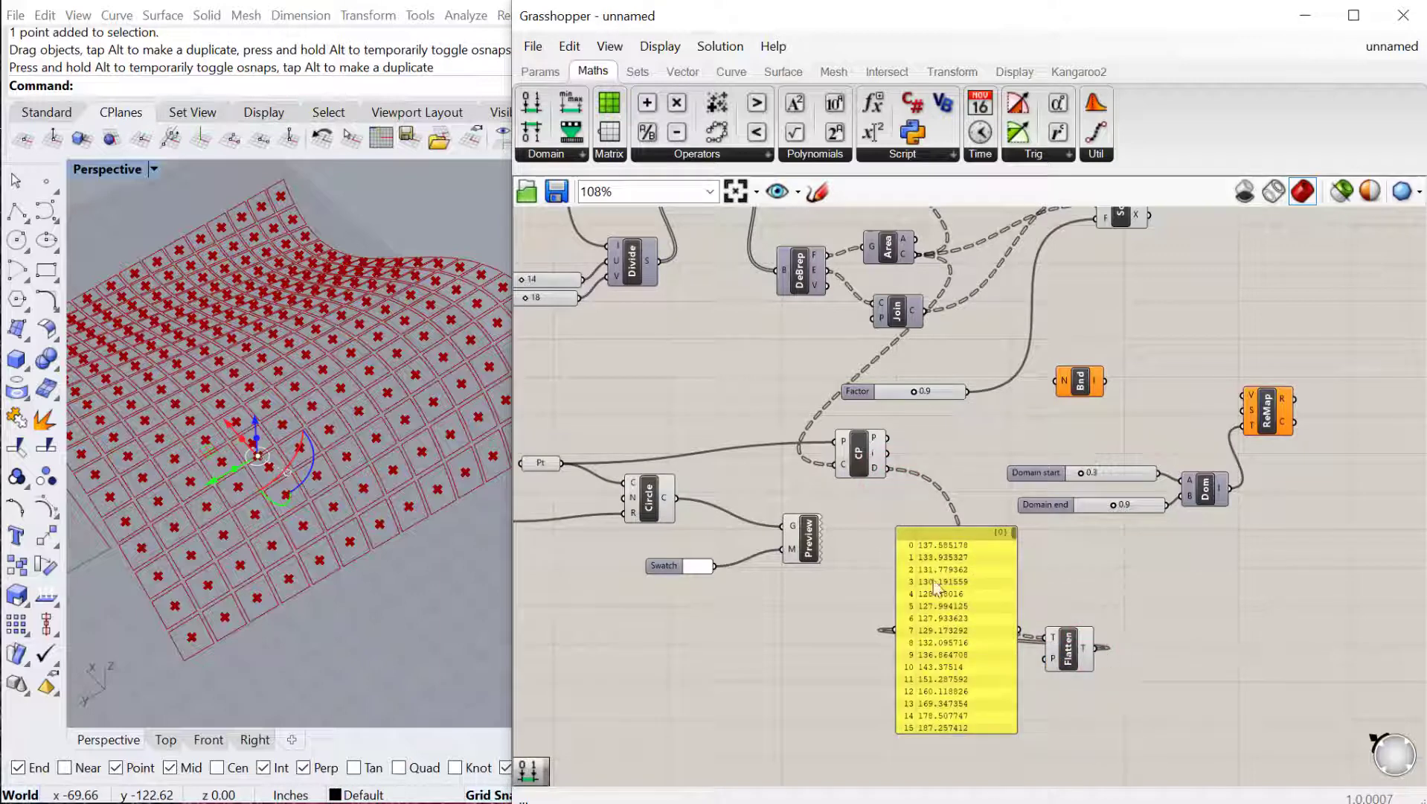
# Step: Connect the flattened distances to Bounds, place it beside Flatten Tree, and show its resulting domain in the panel
pyautogui.moveTo(1096, 647); pyautogui.dragTo(1056, 383)
pyautogui.moveTo(1072, 380); pyautogui.dragTo(1146, 650)
pyautogui.moveTo(967, 606); pyautogui.dragTo(1286, 621)
pyautogui.moveTo(1189, 664); pyautogui.dragTo(1174, 649)
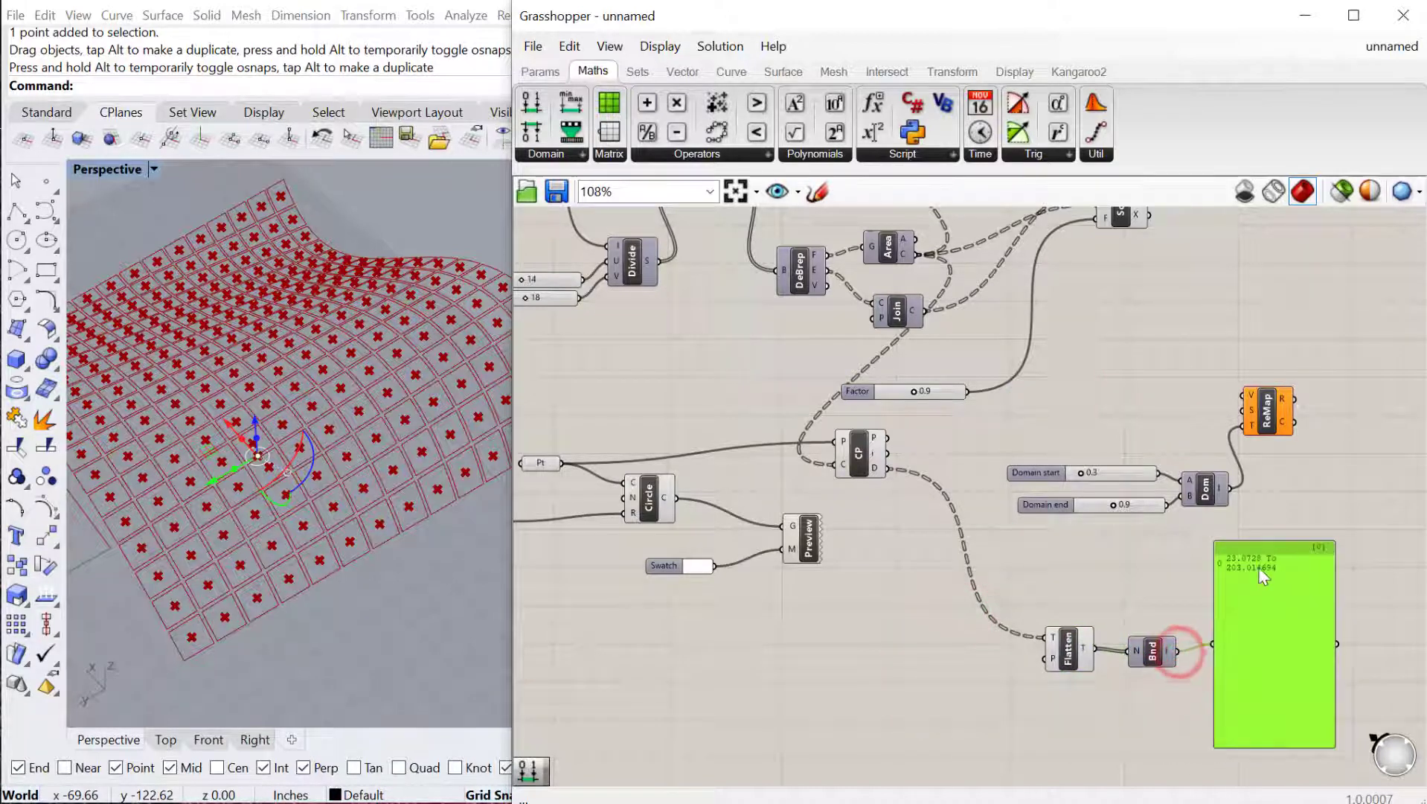
pyautogui.moveTo(1266, 548); pyautogui.dragTo(1267, 582)
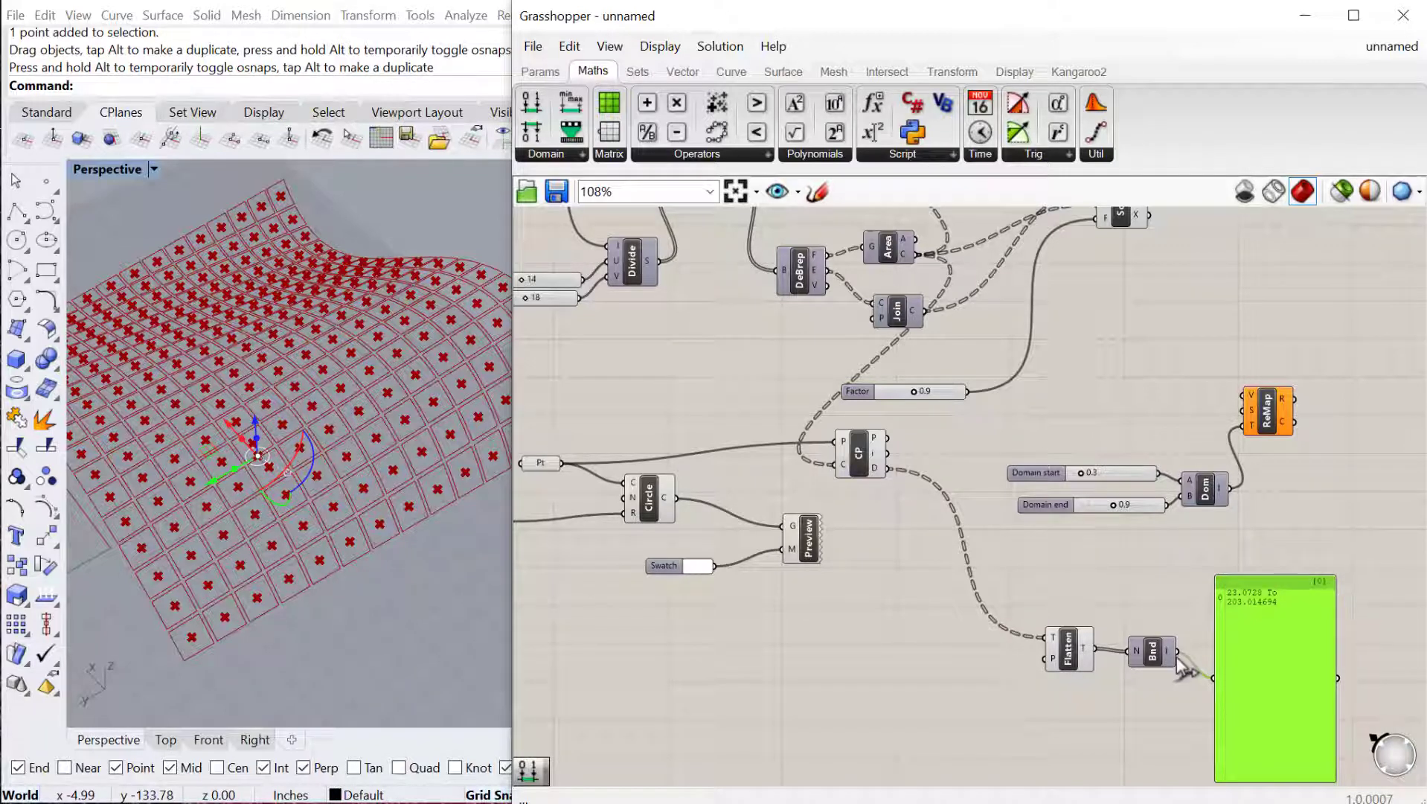
# Step: Connect the Bounds domain to the Remap Numbers source input and the Closest Point distances to its value input
pyautogui.moveTo(1179, 651); pyautogui.dragTo(1246, 414)
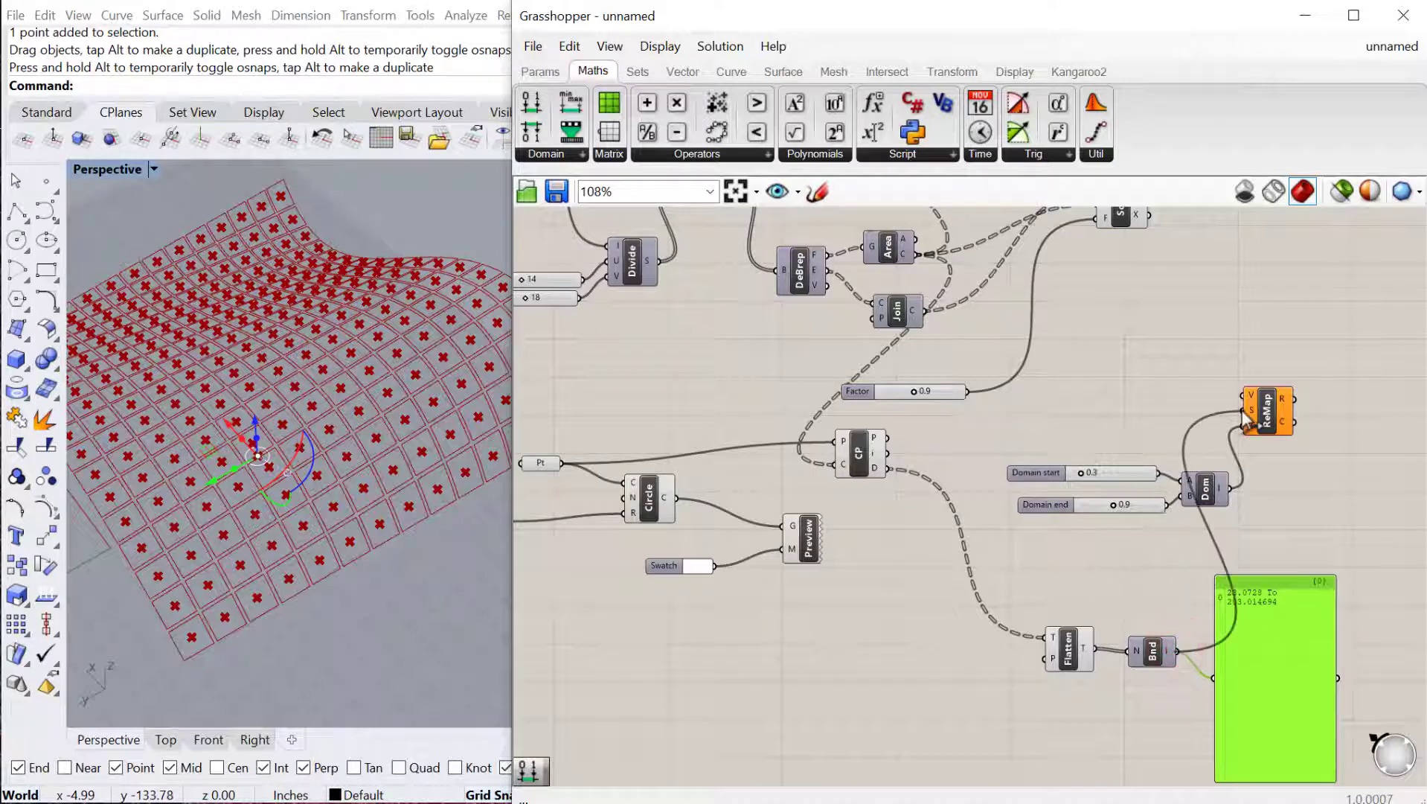
pyautogui.moveTo(939, 457); pyautogui.dragTo(870, 479, button='right')
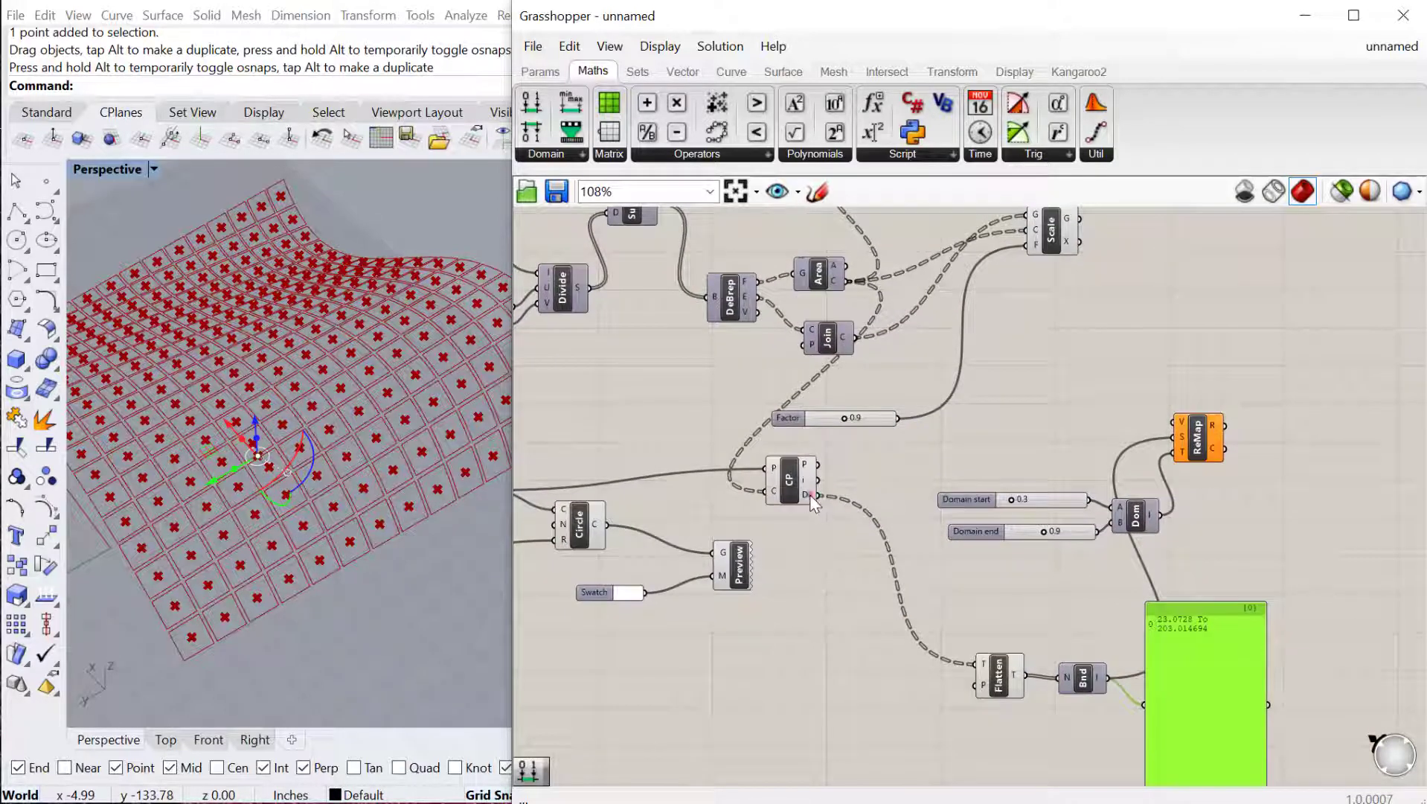
pyautogui.moveTo(816, 494); pyautogui.dragTo(1188, 422)
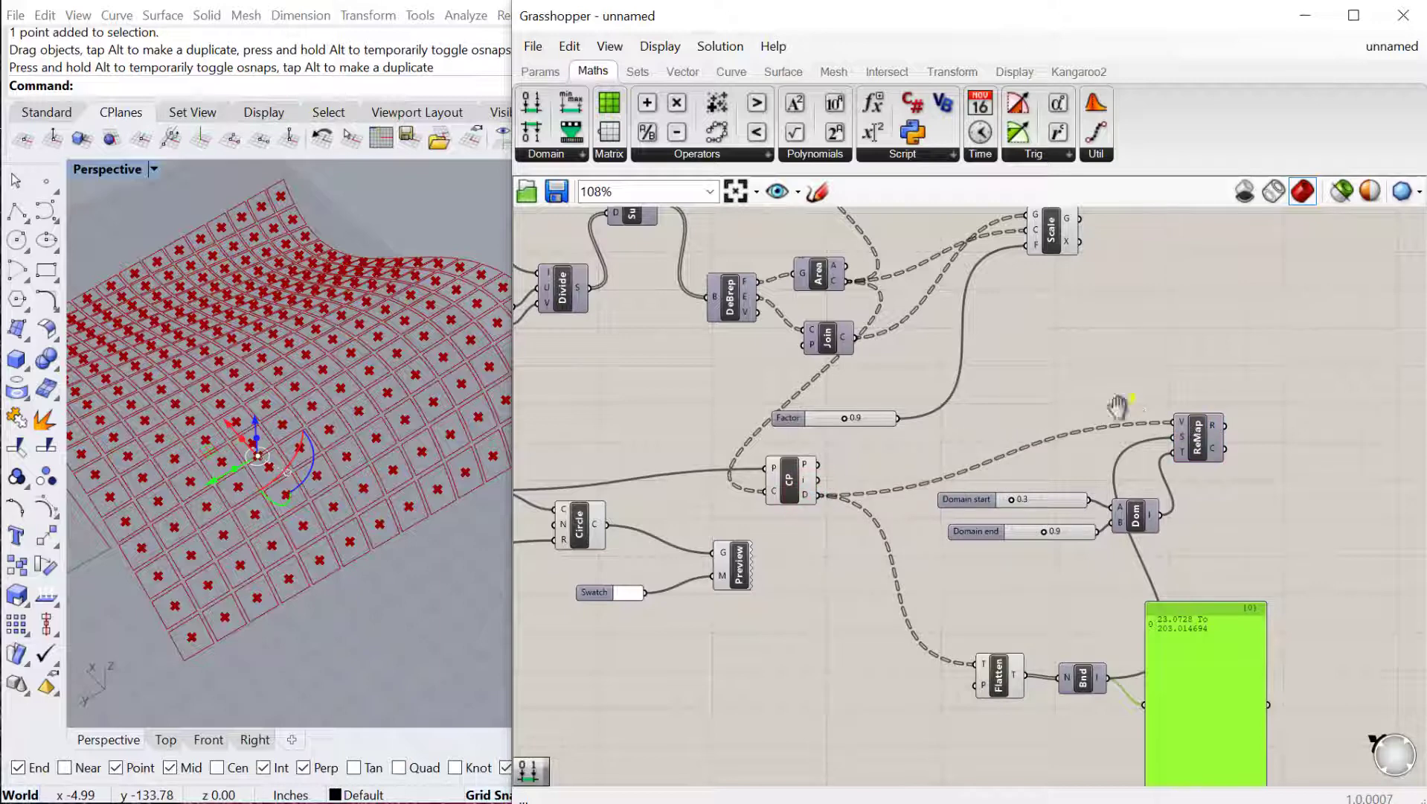
# Step: Connect the remapped values to the Scale component's factor input in place of the slider
pyautogui.moveTo(1117, 406); pyautogui.dragTo(1131, 398, button='right')
pyautogui.moveTo(1188, 467); pyautogui.dragTo(994, 294)
pyautogui.moveTo(268, 514); pyautogui.dragTo(297, 534, button='right')
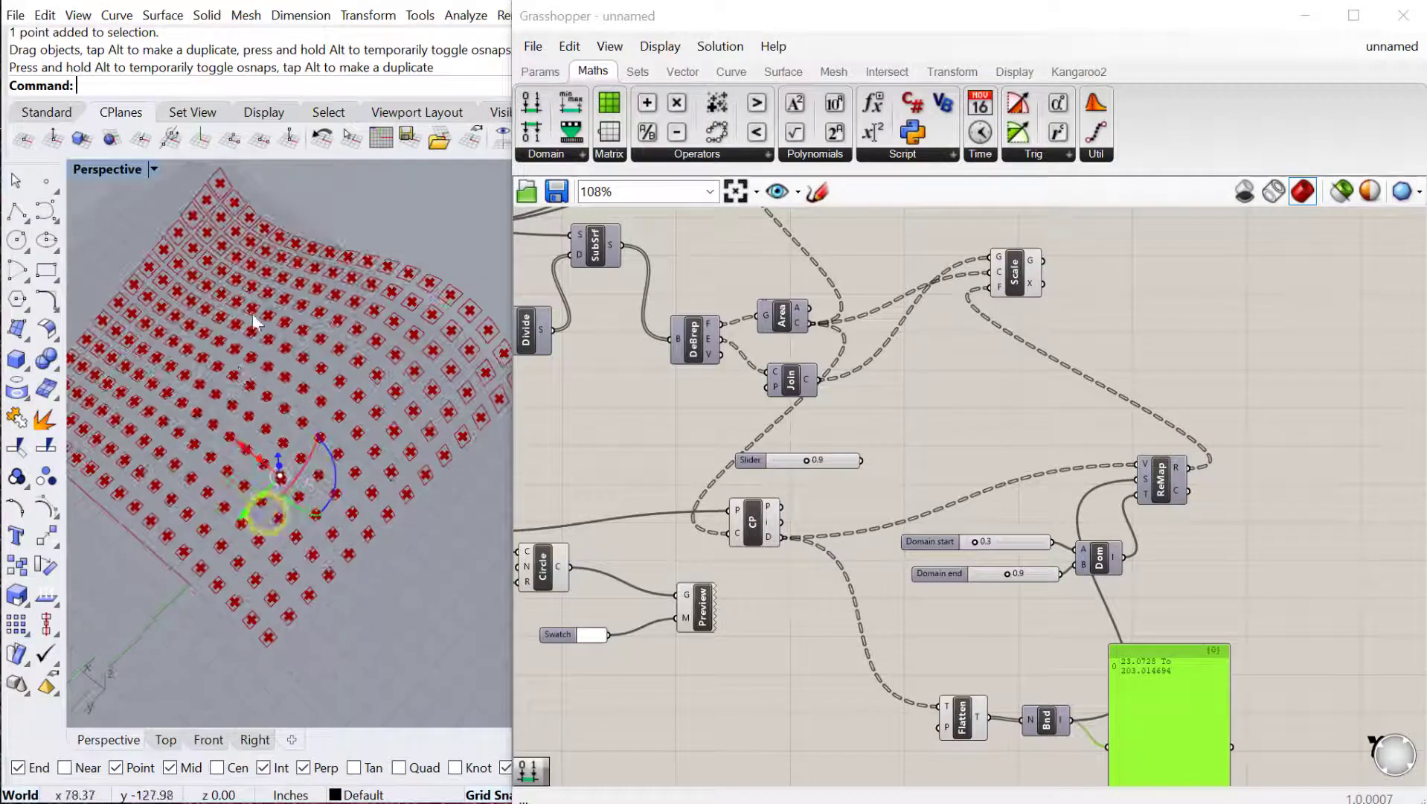
pyautogui.scroll(4, 253, 322)
pyautogui.scroll(-2, 295, 569)
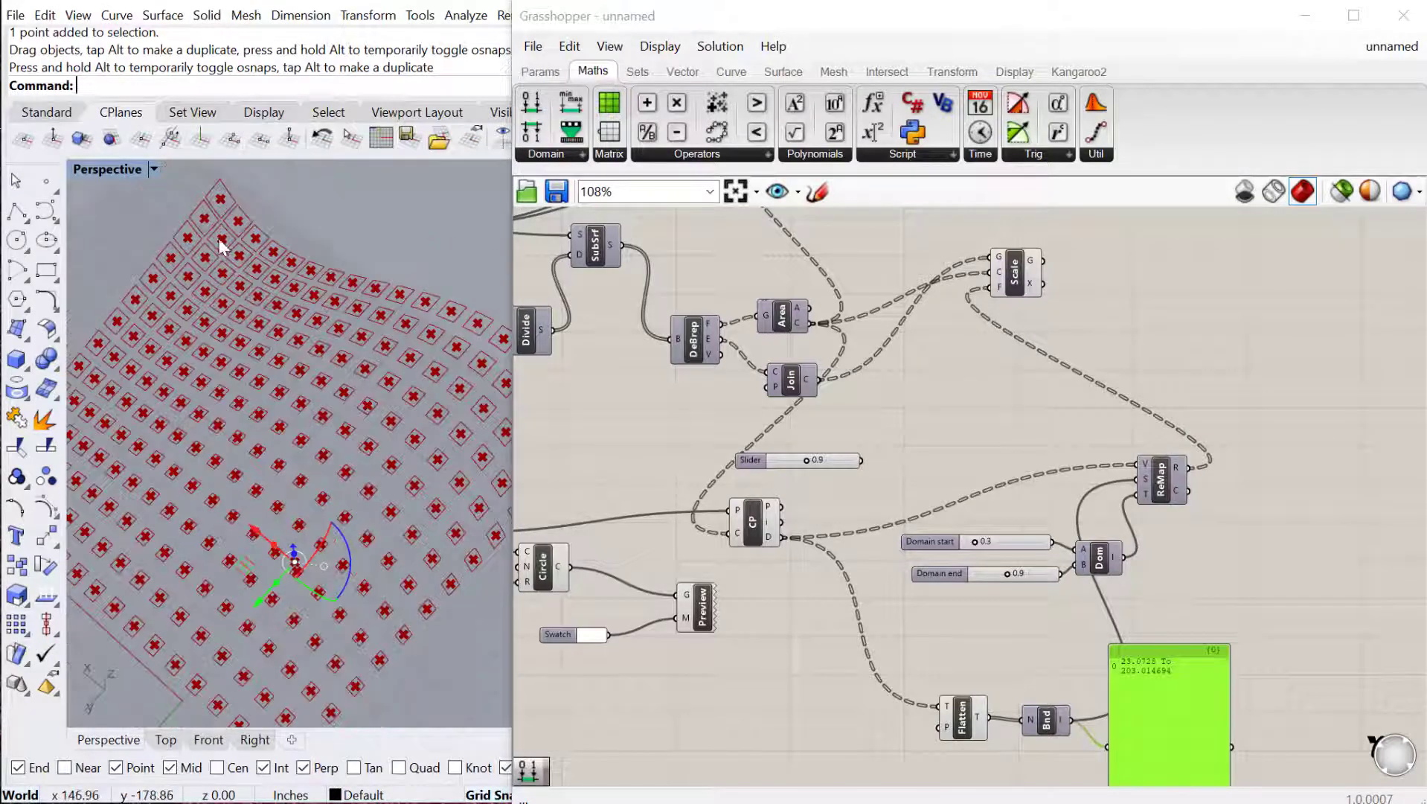
pyautogui.scroll(-2, 313, 427)
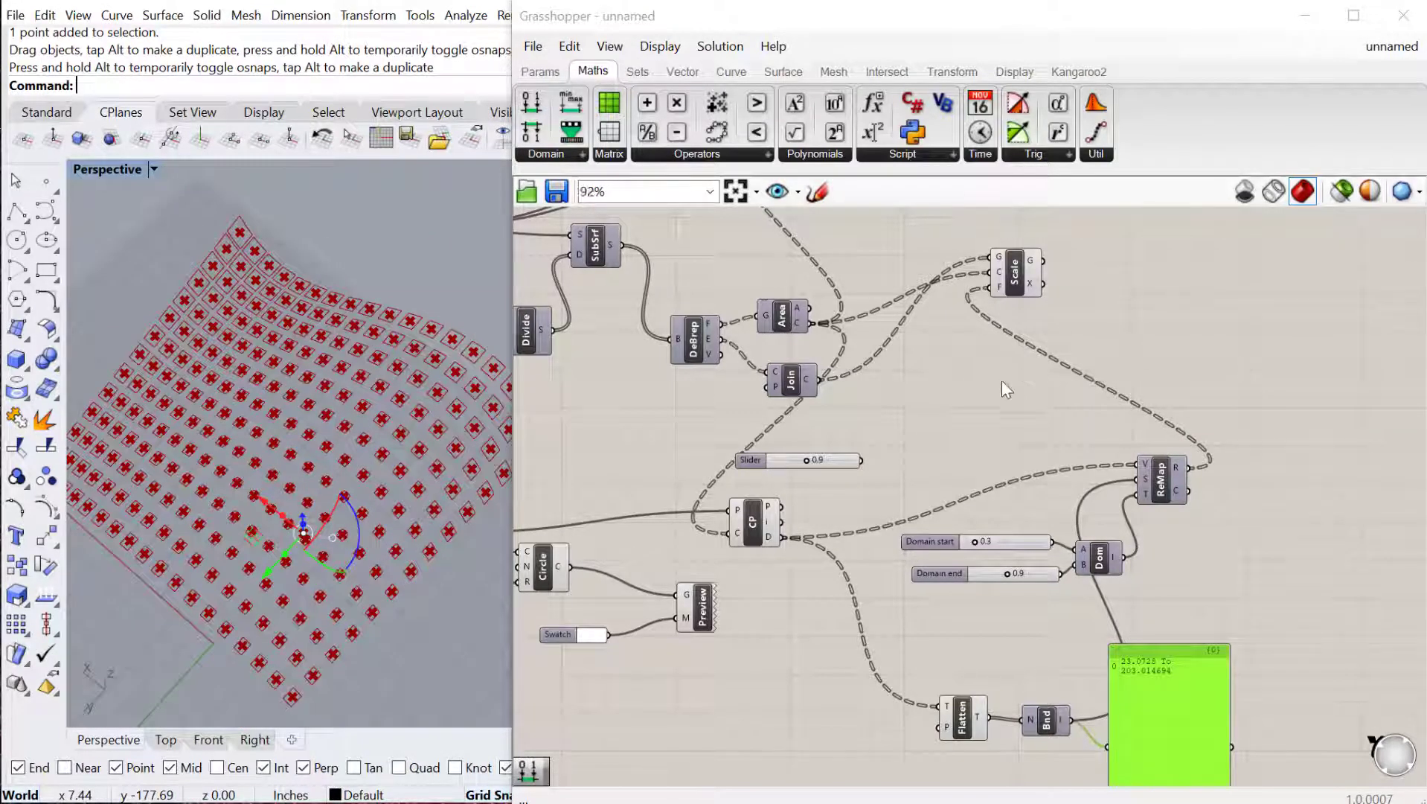
# Step: Select the Closest Point, Circle and Custom Preview group of components and turn their preview off
pyautogui.scroll(-2, 1002, 382)
pyautogui.moveTo(860, 589); pyautogui.dragTo(634, 425)
pyautogui.rightClick(713, 413)
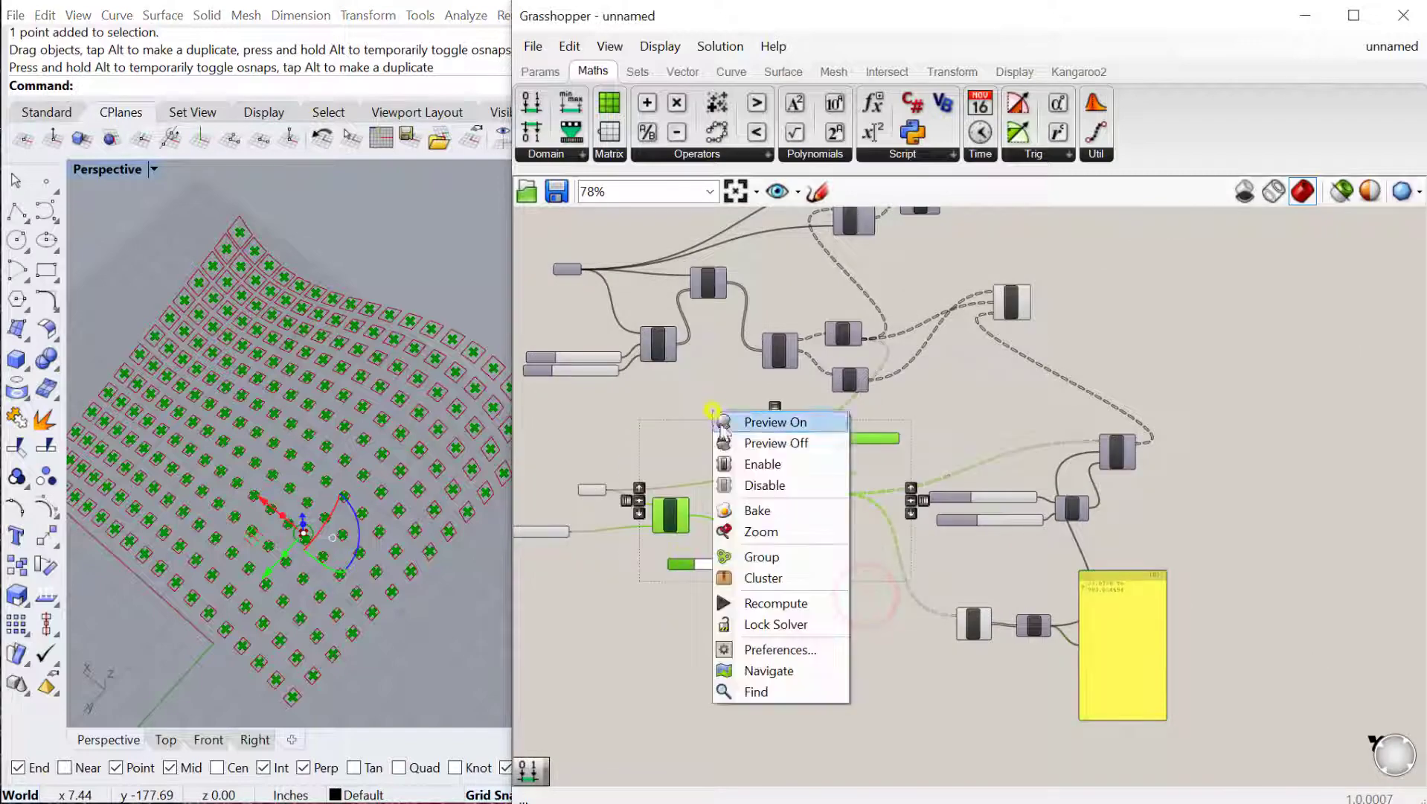
pyautogui.click(774, 443)
pyautogui.moveTo(215, 492); pyautogui.dragTo(251, 465, button='right')
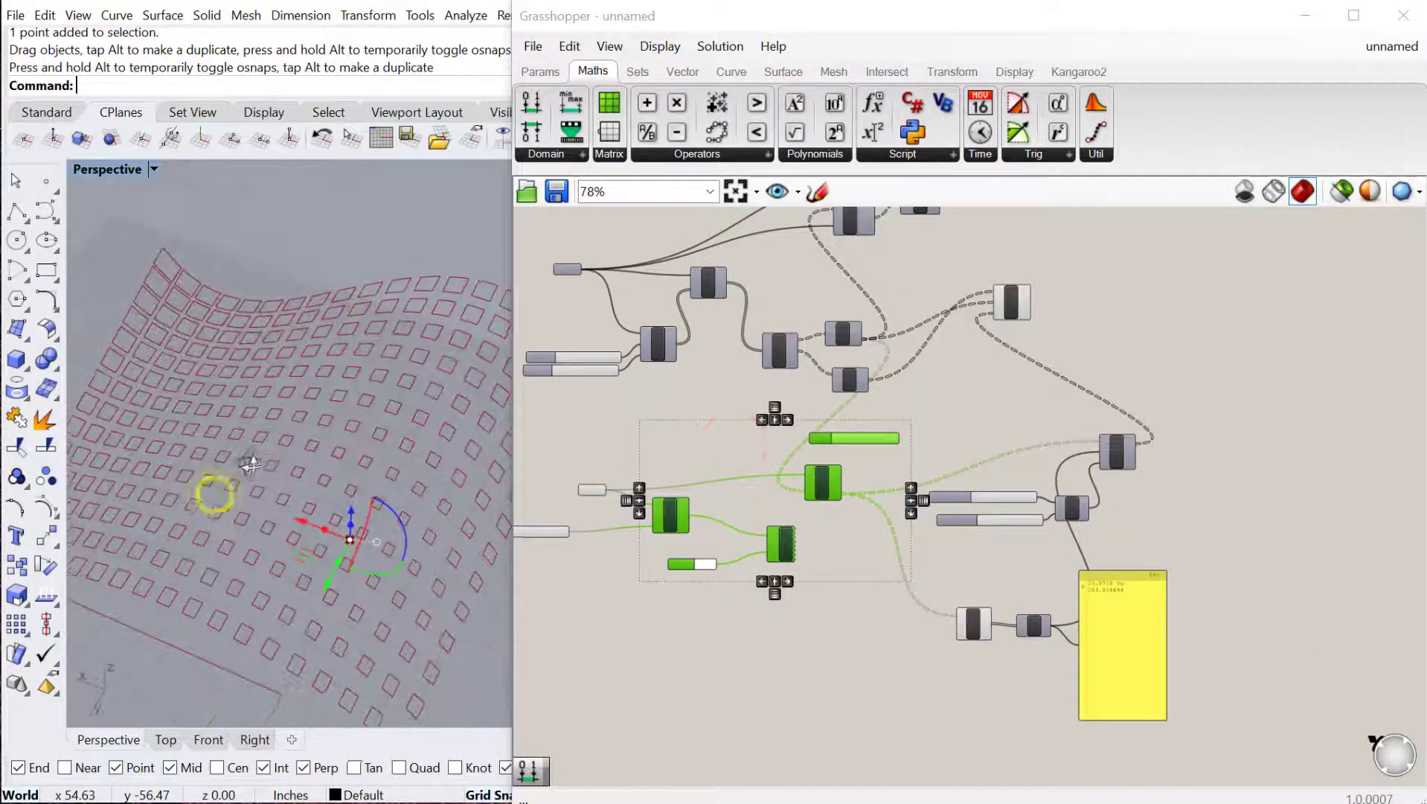
# Step: Tidy the domain sliders and swap their connections so 0.9 feeds the domain start and 0.3 the domain end
pyautogui.scroll(3, 1001, 543)
pyautogui.click(997, 555)
pyautogui.click(993, 474)
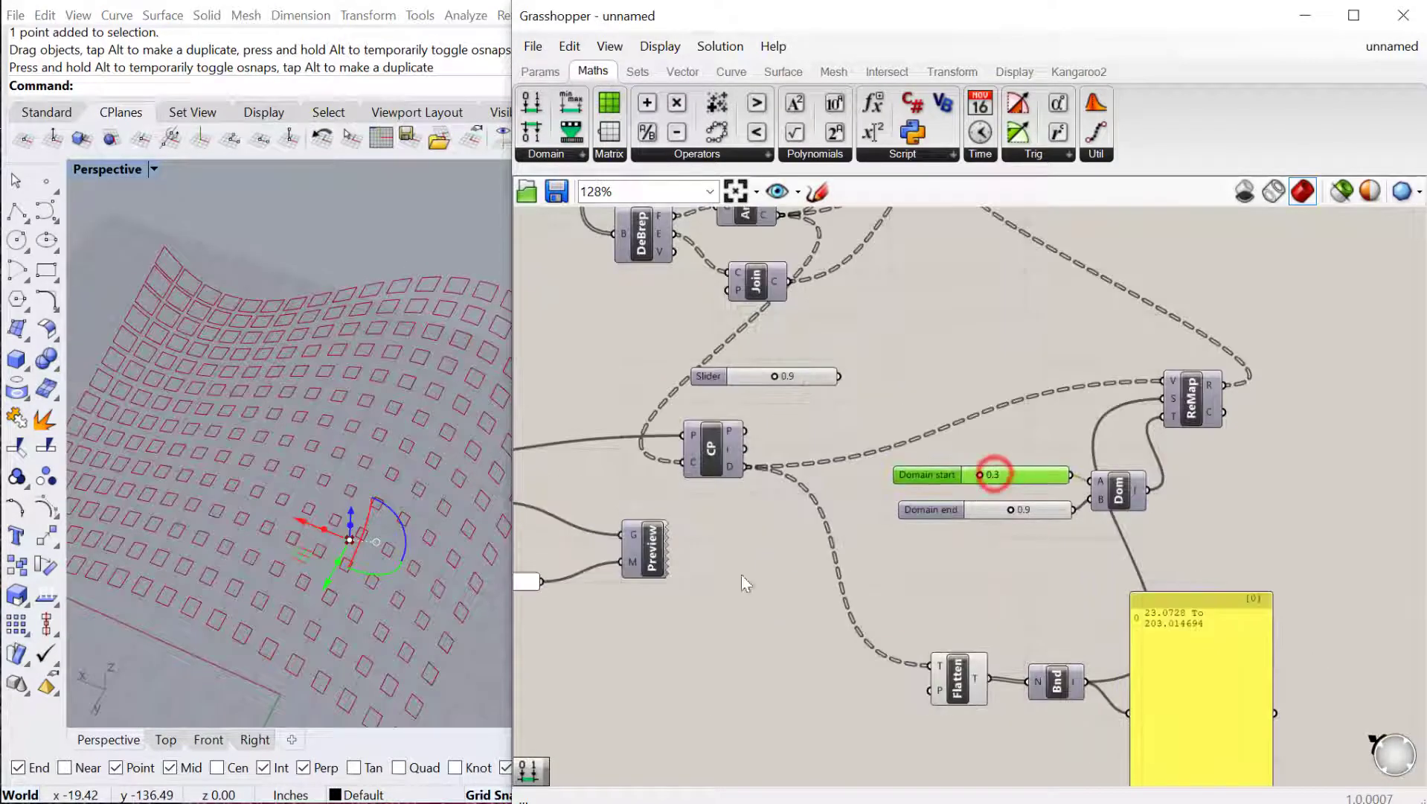
pyautogui.moveTo(389, 564)
pyautogui.mouseDown(button='right')
pyautogui.moveTo(386, 479)
pyautogui.moveTo(371, 560)
pyautogui.mouseUp(button='right')
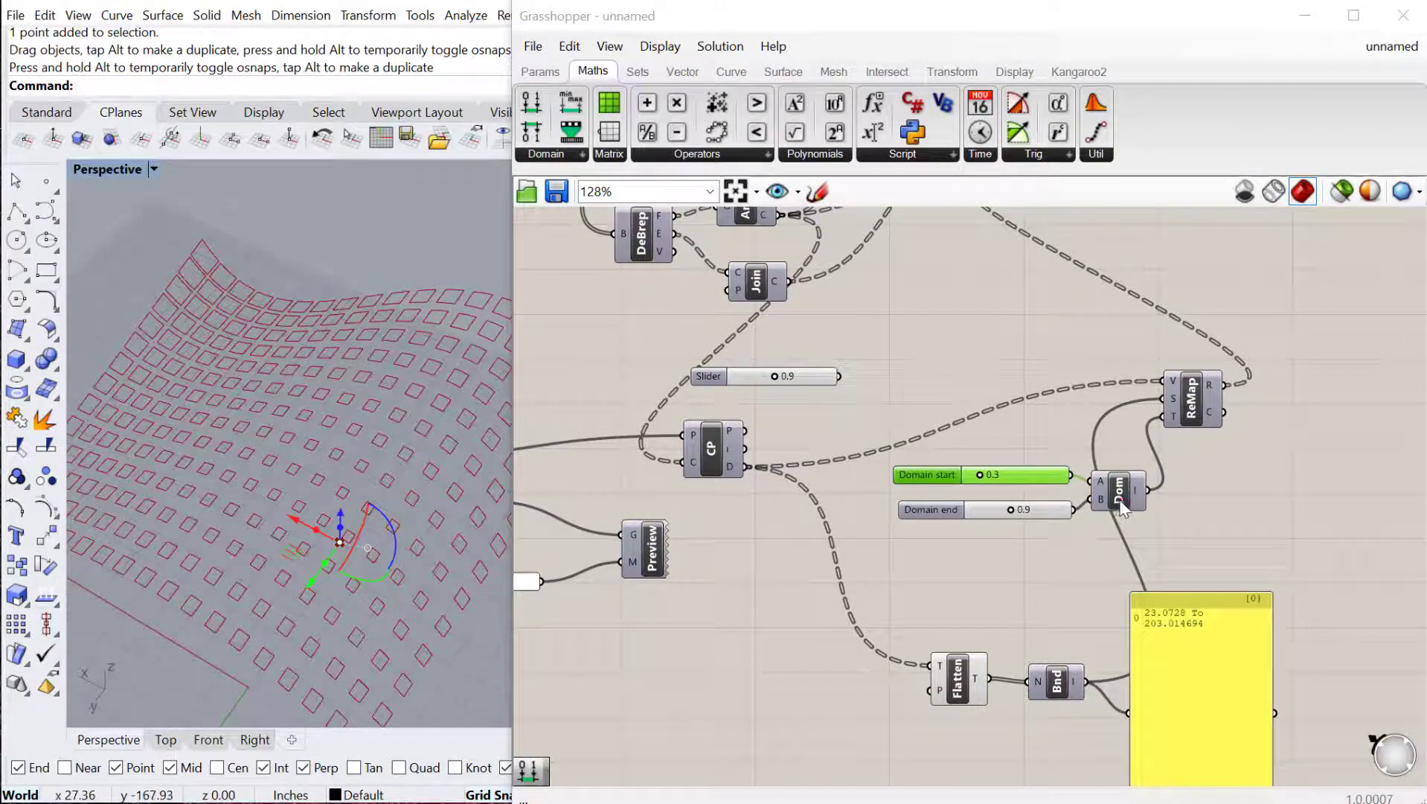
pyautogui.moveTo(1122, 508); pyautogui.dragTo(1133, 507)
pyautogui.moveTo(1016, 479)
pyautogui.mouseDown()
pyautogui.moveTo(1021, 512)
pyautogui.moveTo(1040, 517)
pyautogui.moveTo(1004, 468)
pyautogui.mouseUp()
pyautogui.click(1022, 524)
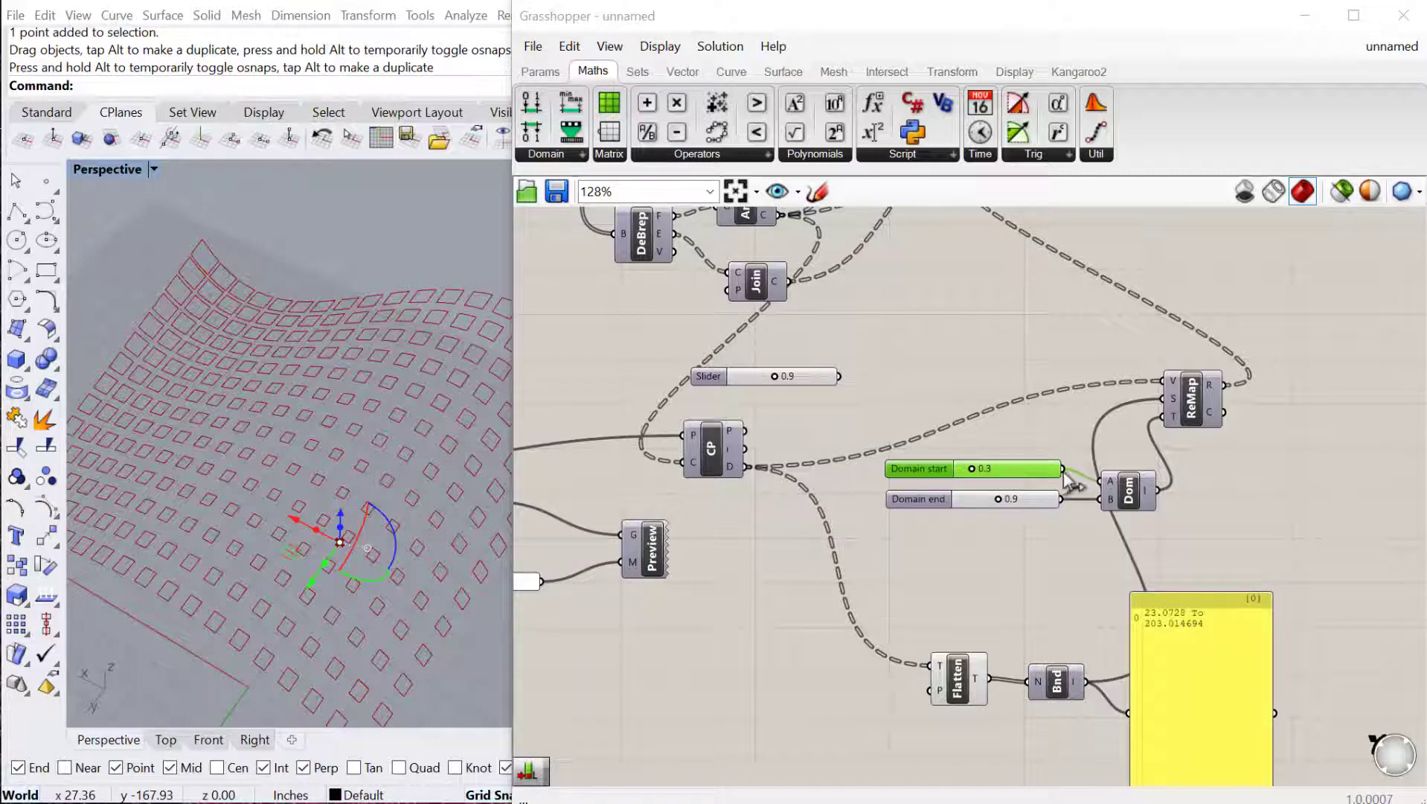
pyautogui.moveTo(1064, 472)
pyautogui.mouseDown()
pyautogui.moveTo(1106, 501)
pyautogui.moveTo(1086, 493)
pyautogui.moveTo(1109, 489)
pyautogui.mouseUp()
# Step: Move the attractor point in the Rhino perspective view to the middle of the panels, and on to their far side edge
pyautogui.moveTo(313, 577); pyautogui.dragTo(332, 601, button='right')
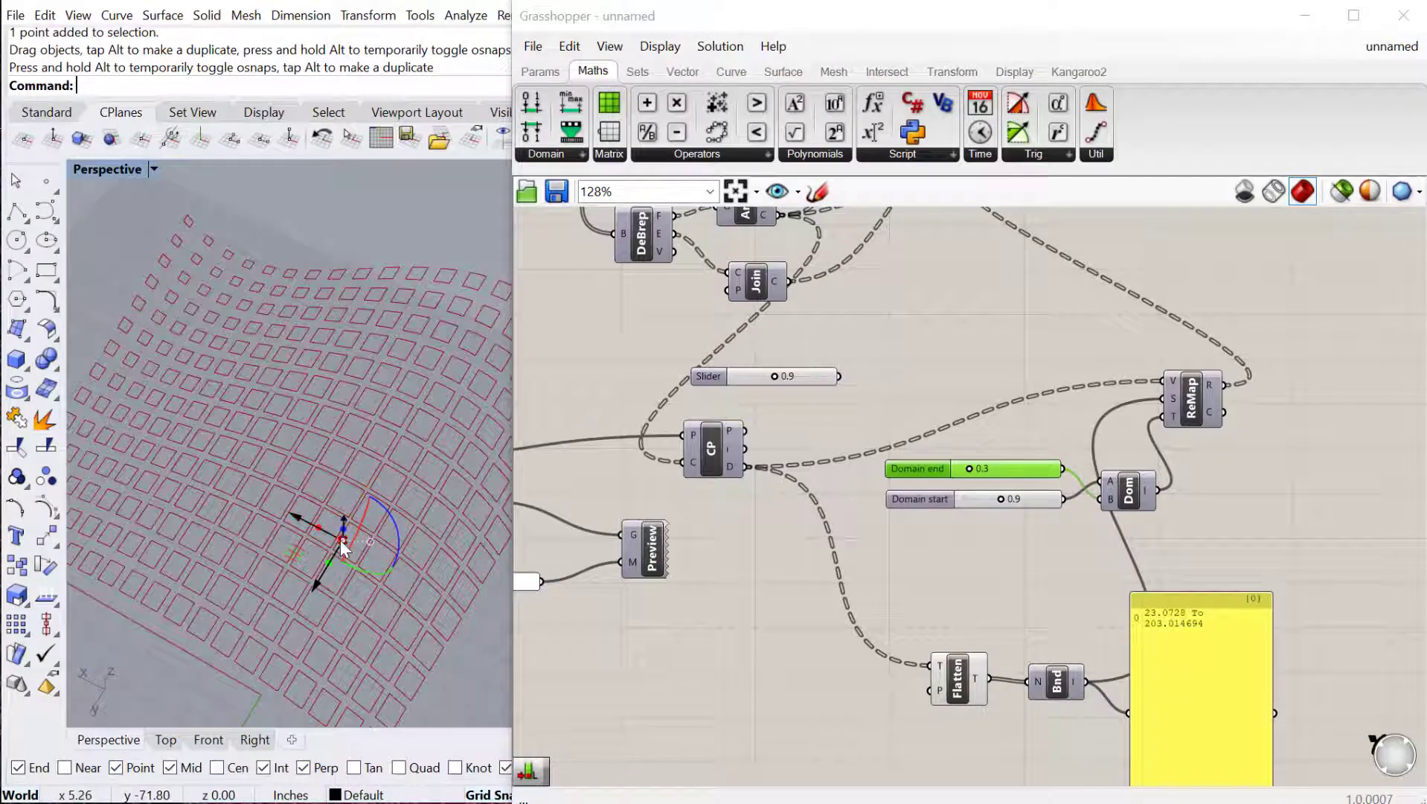
pyautogui.moveTo(343, 548); pyautogui.dragTo(175, 474)
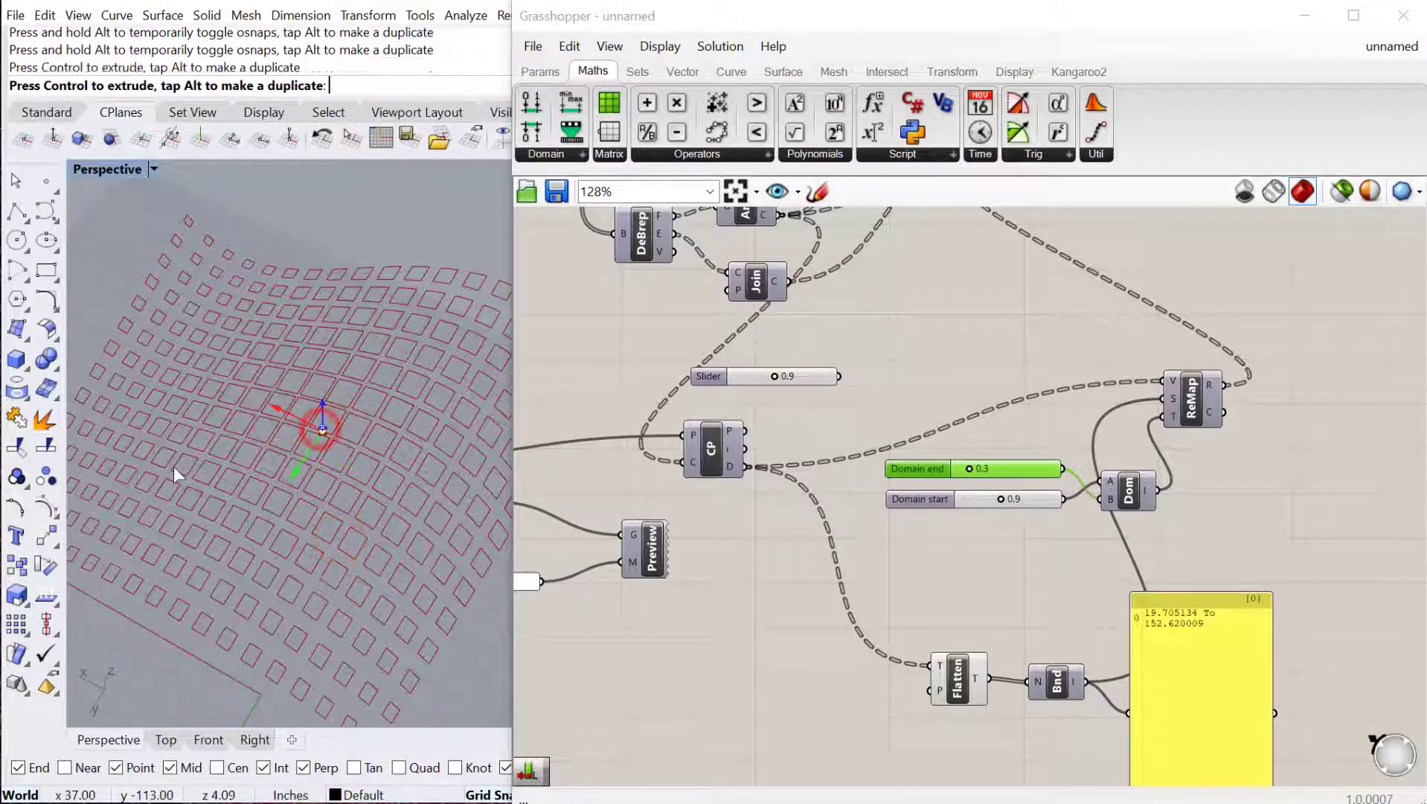
pyautogui.moveTo(322, 430); pyautogui.dragTo(157, 479)
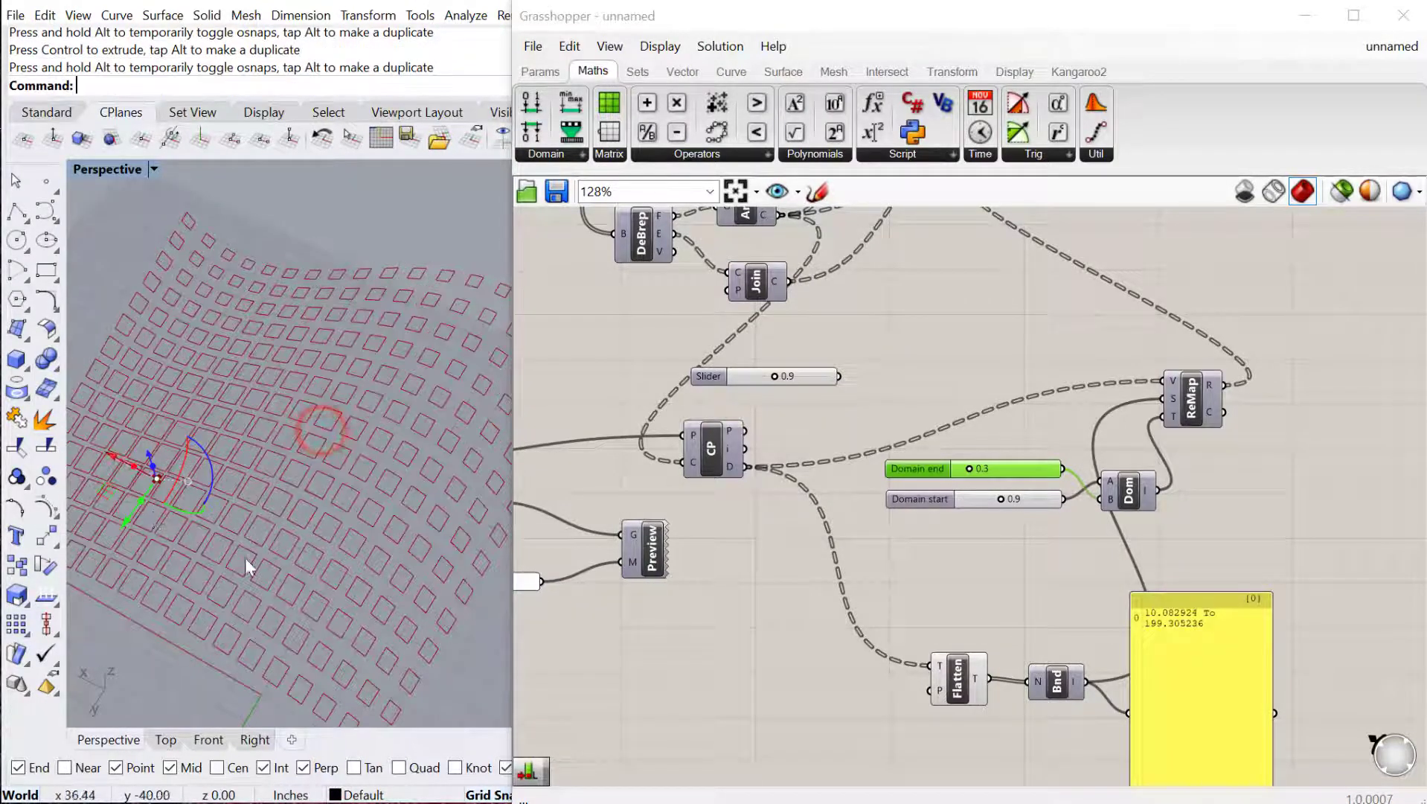
pyautogui.moveTo(246, 558); pyautogui.dragTo(249, 552, button='right')
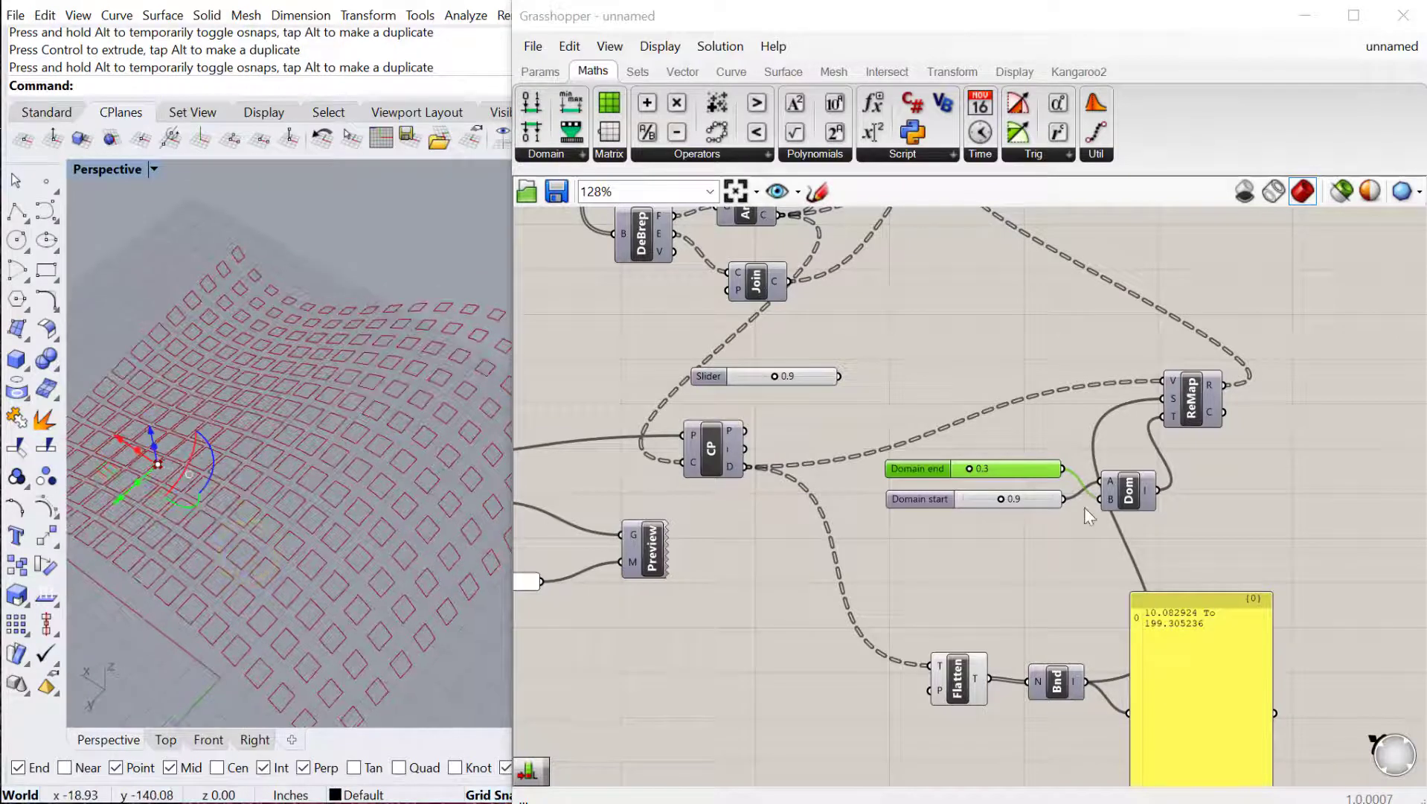
# Step: Add a Move component beside Scale and connect the scaled outlines to its geometry input
pyautogui.scroll(-4, 1083, 506)
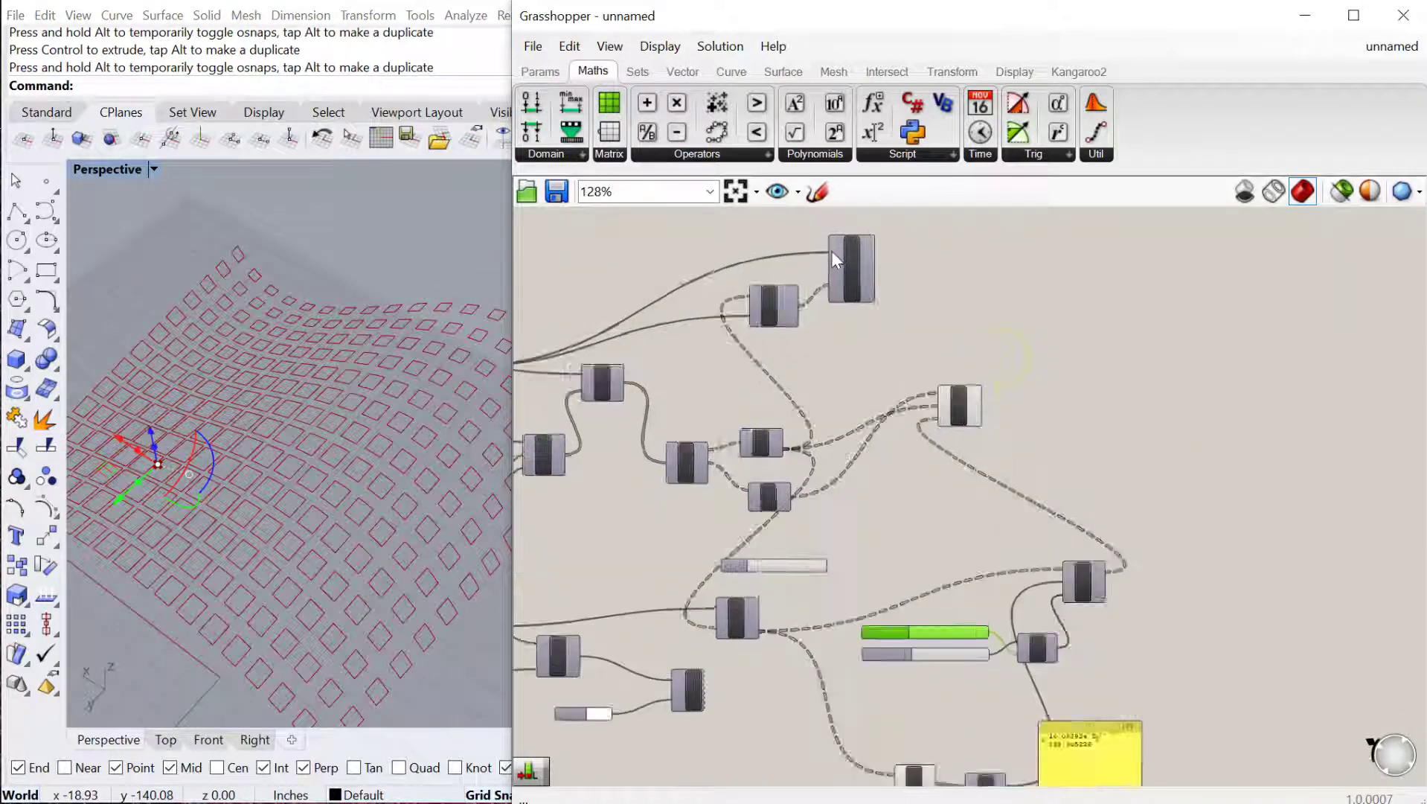
pyautogui.scroll(4, 830, 251)
pyautogui.click(864, 272)
pyautogui.click(1095, 450)
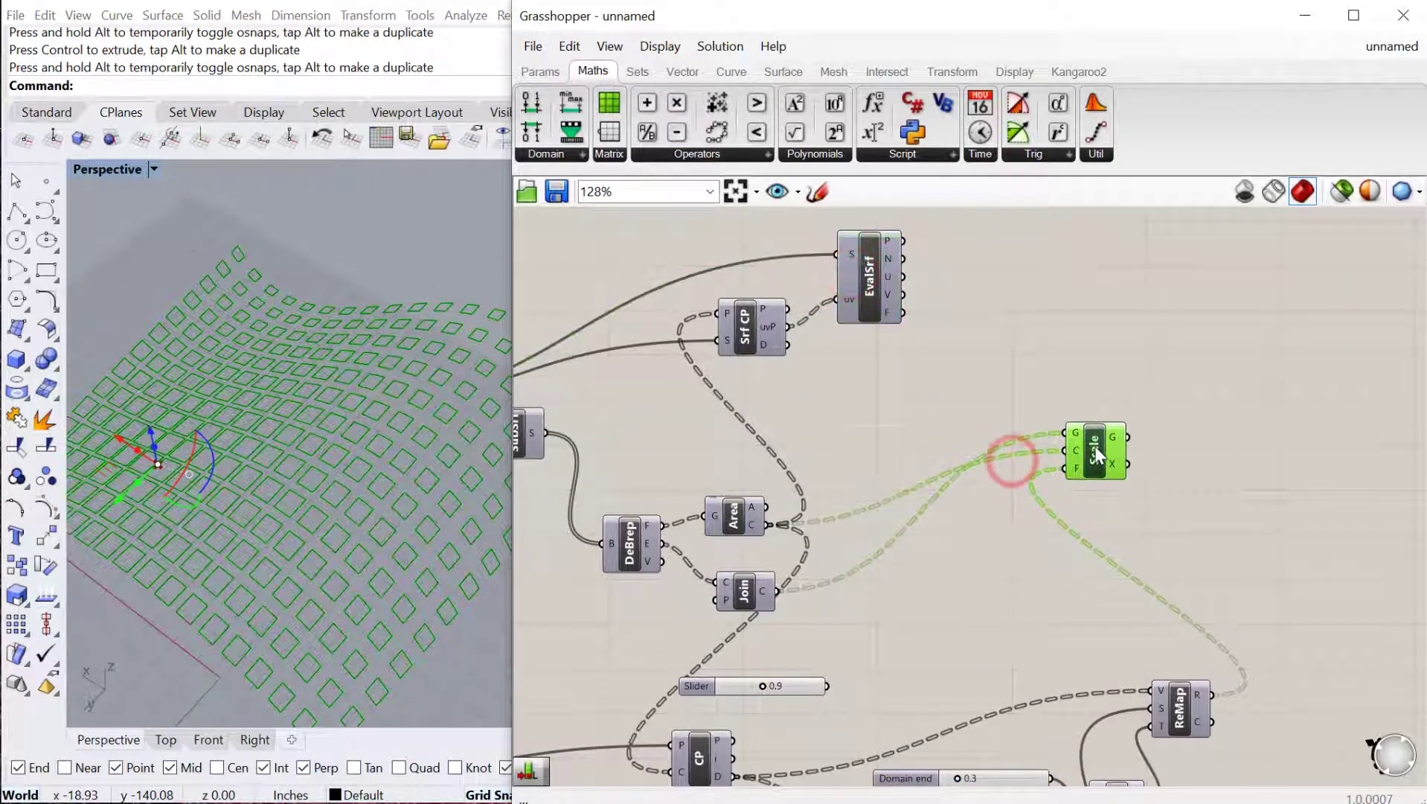
pyautogui.scroll(-1, 1025, 426)
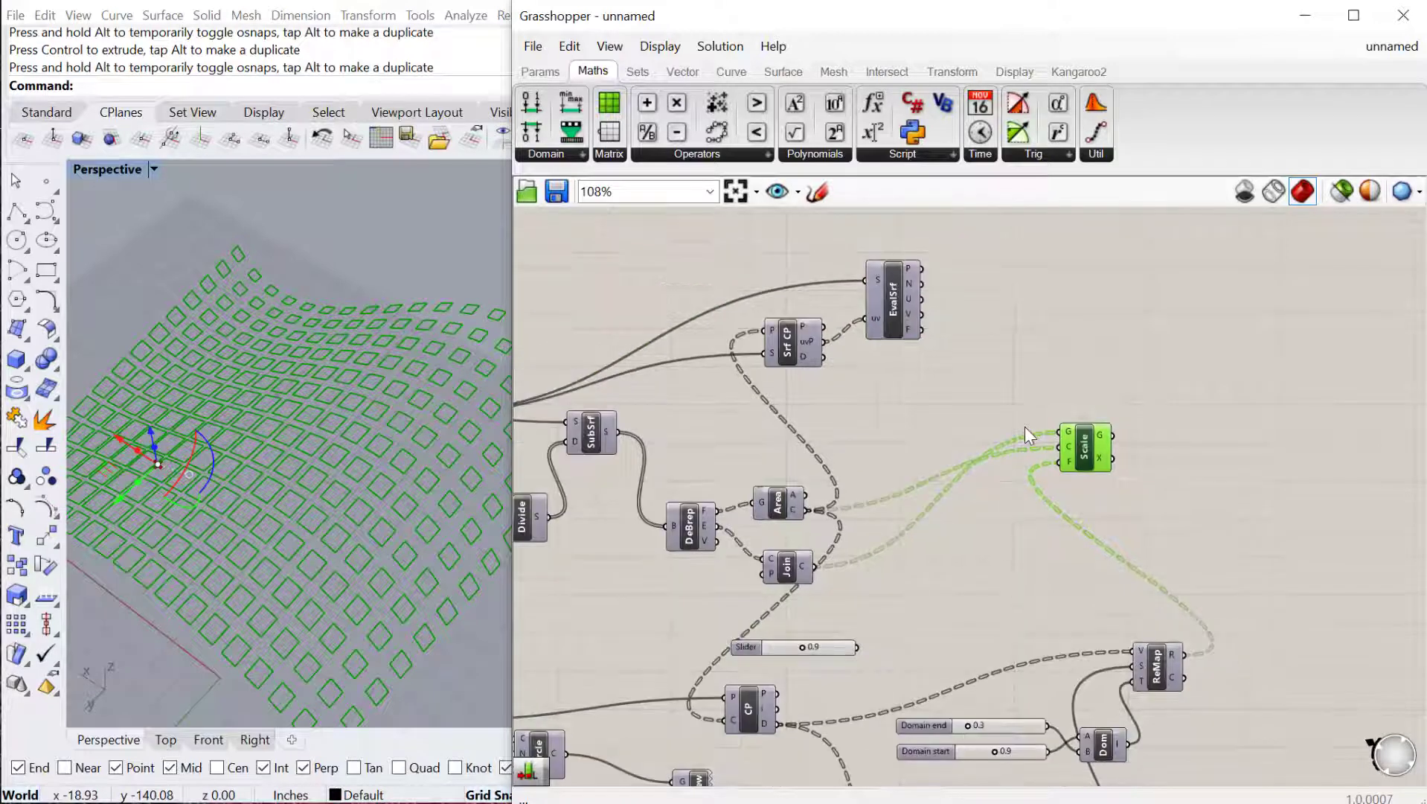
pyautogui.doubleClick(1200, 462)
pyautogui.write('move')
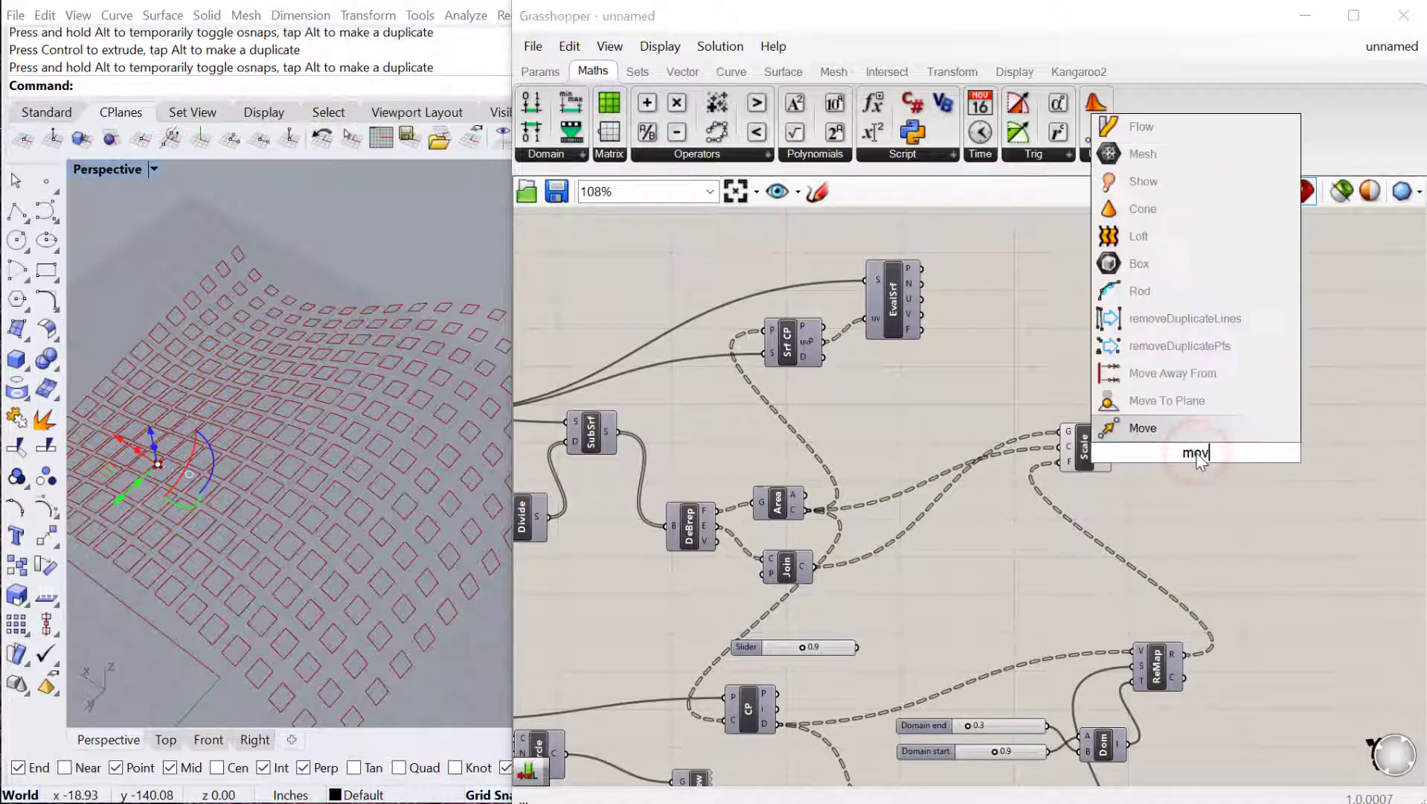
pyautogui.click(1161, 428)
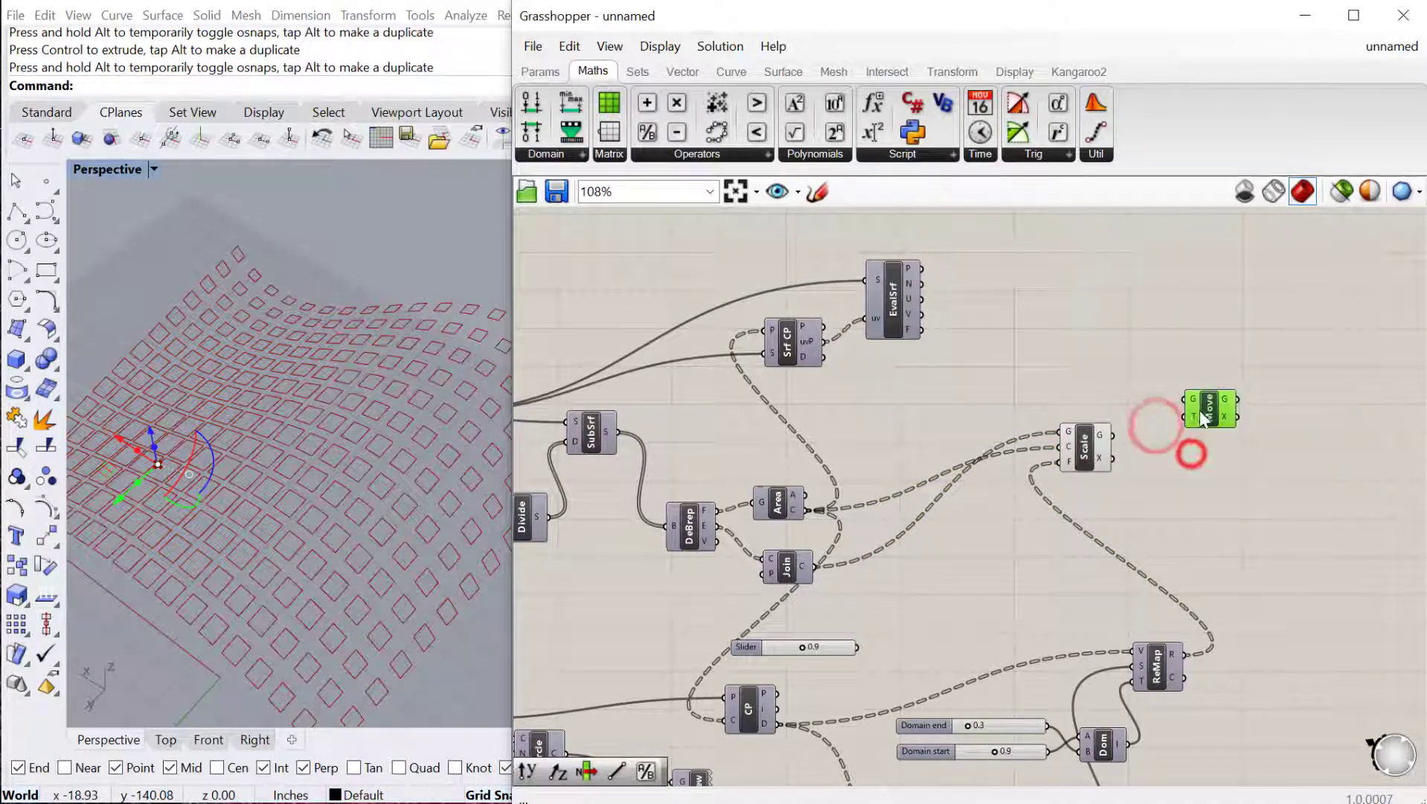
pyautogui.moveTo(1104, 456); pyautogui.dragTo(1169, 408)
# Step: Add an Amplitude component above Scale and connect the remapped values to its amplitude input
pyautogui.doubleClick(1067, 383)
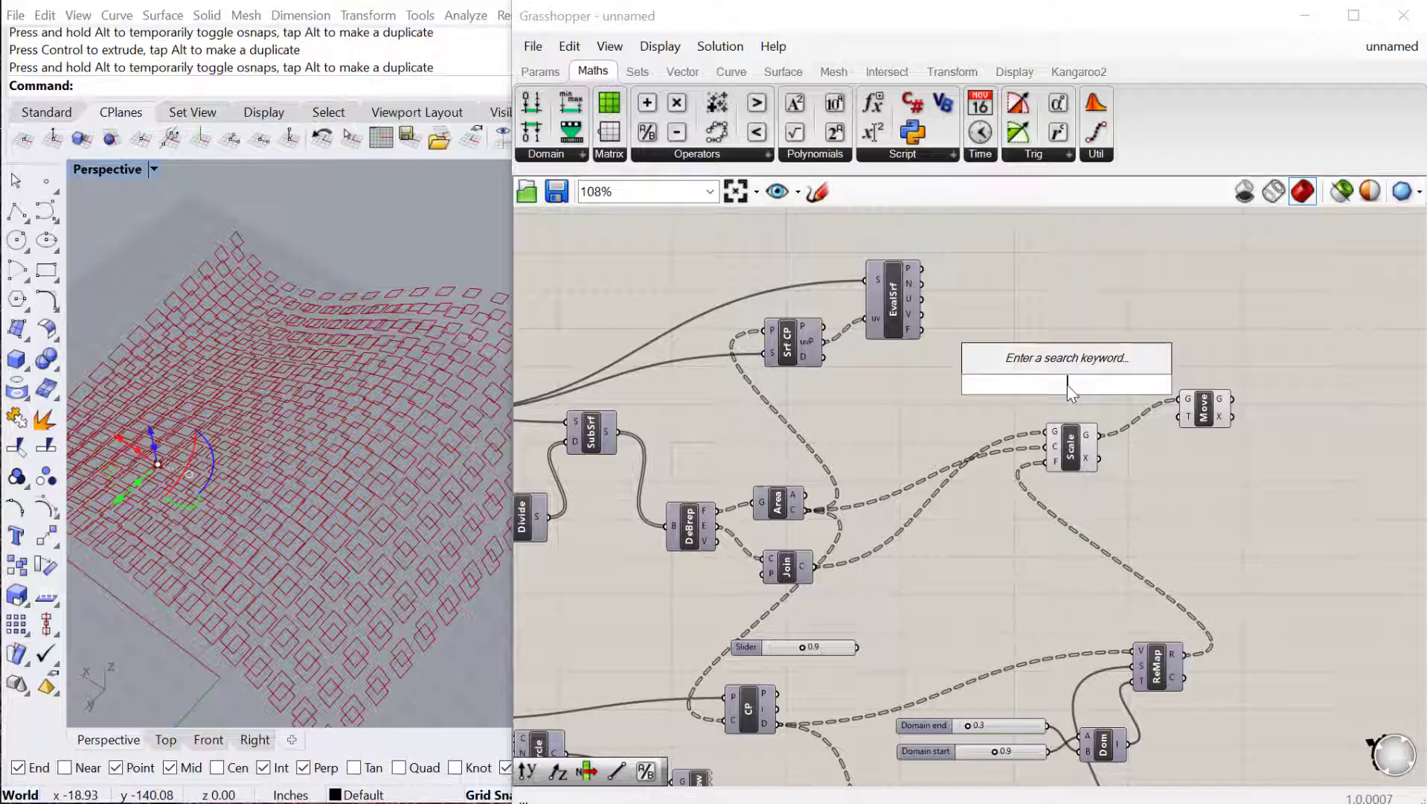
pyautogui.write('amp')
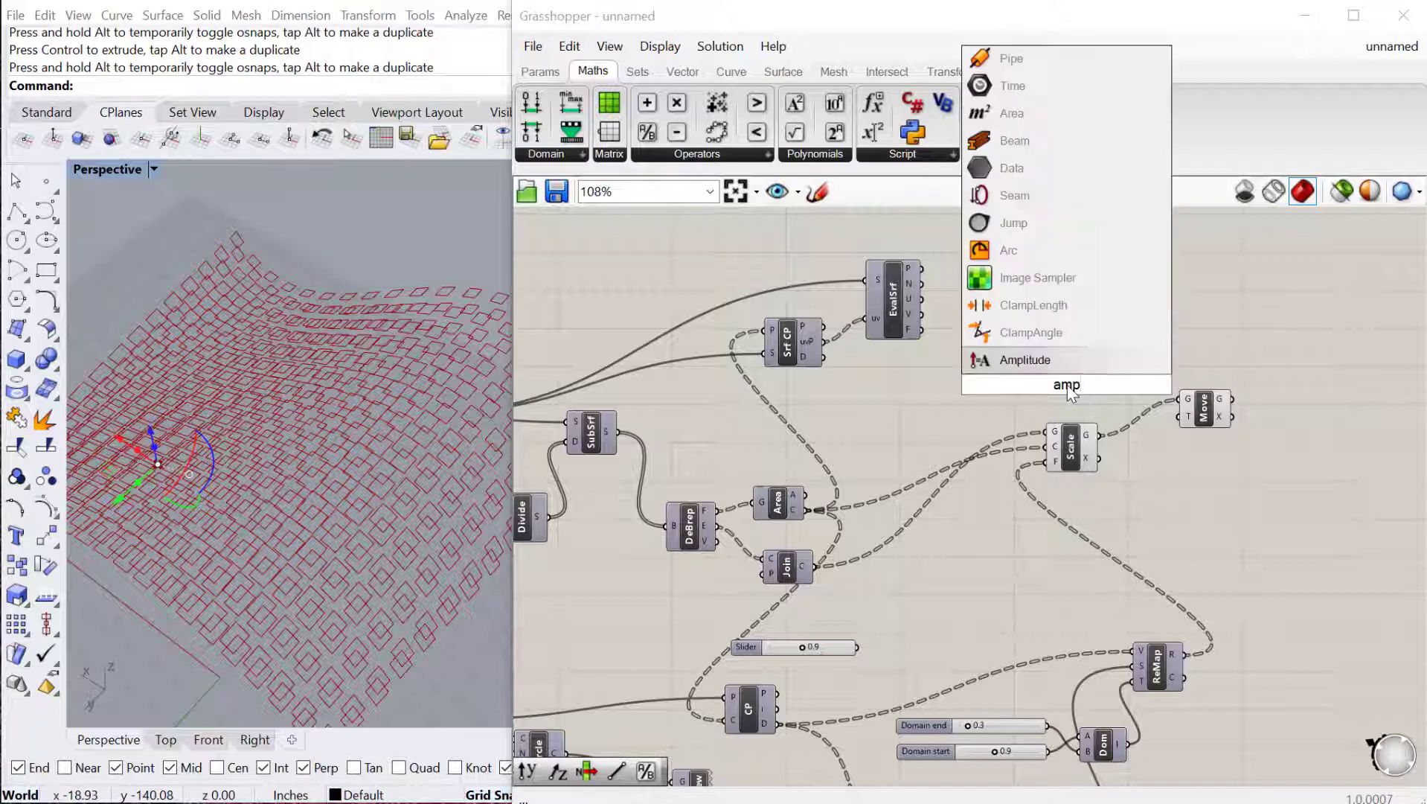
pyautogui.press('Return')
pyautogui.moveTo(1068, 390); pyautogui.dragTo(1094, 381)
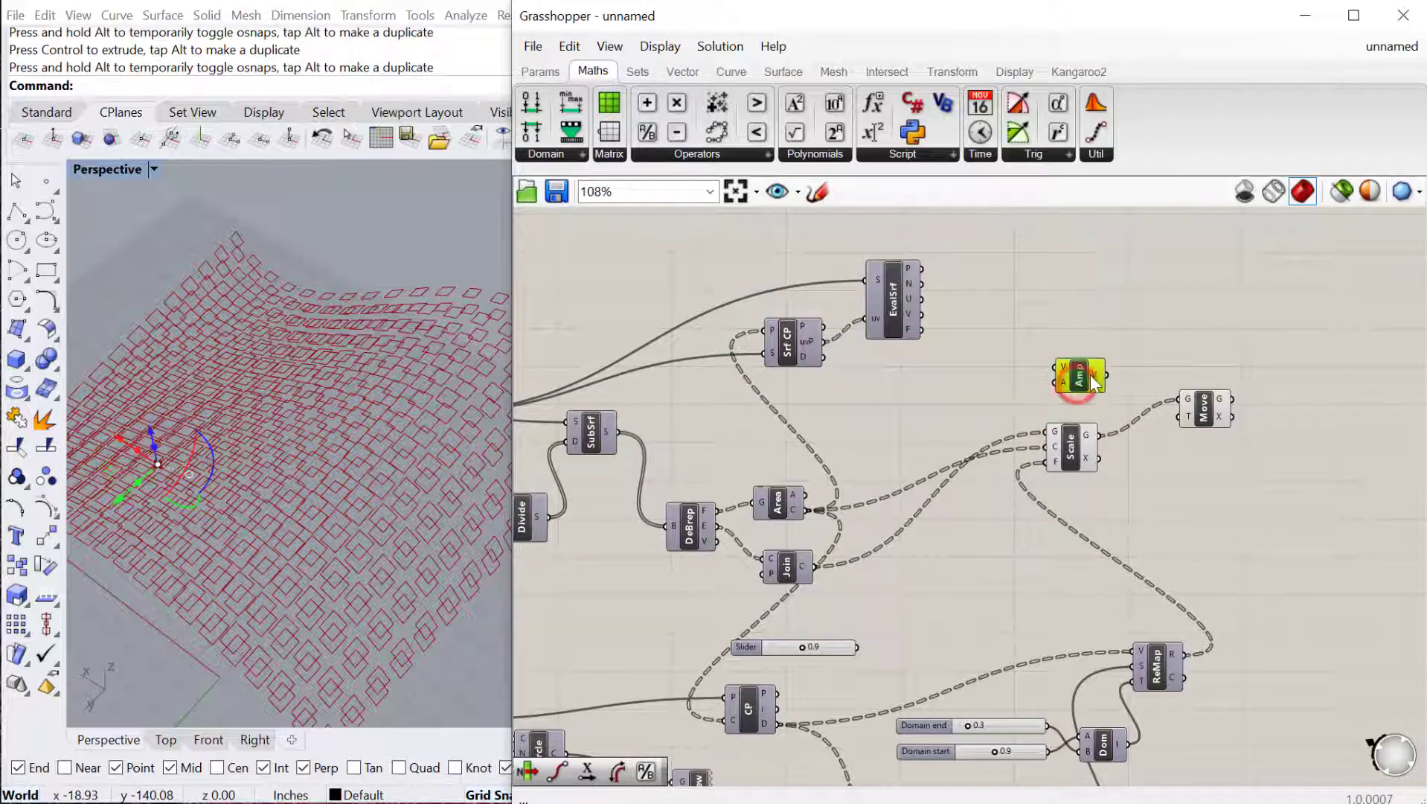
pyautogui.doubleClick(921, 398)
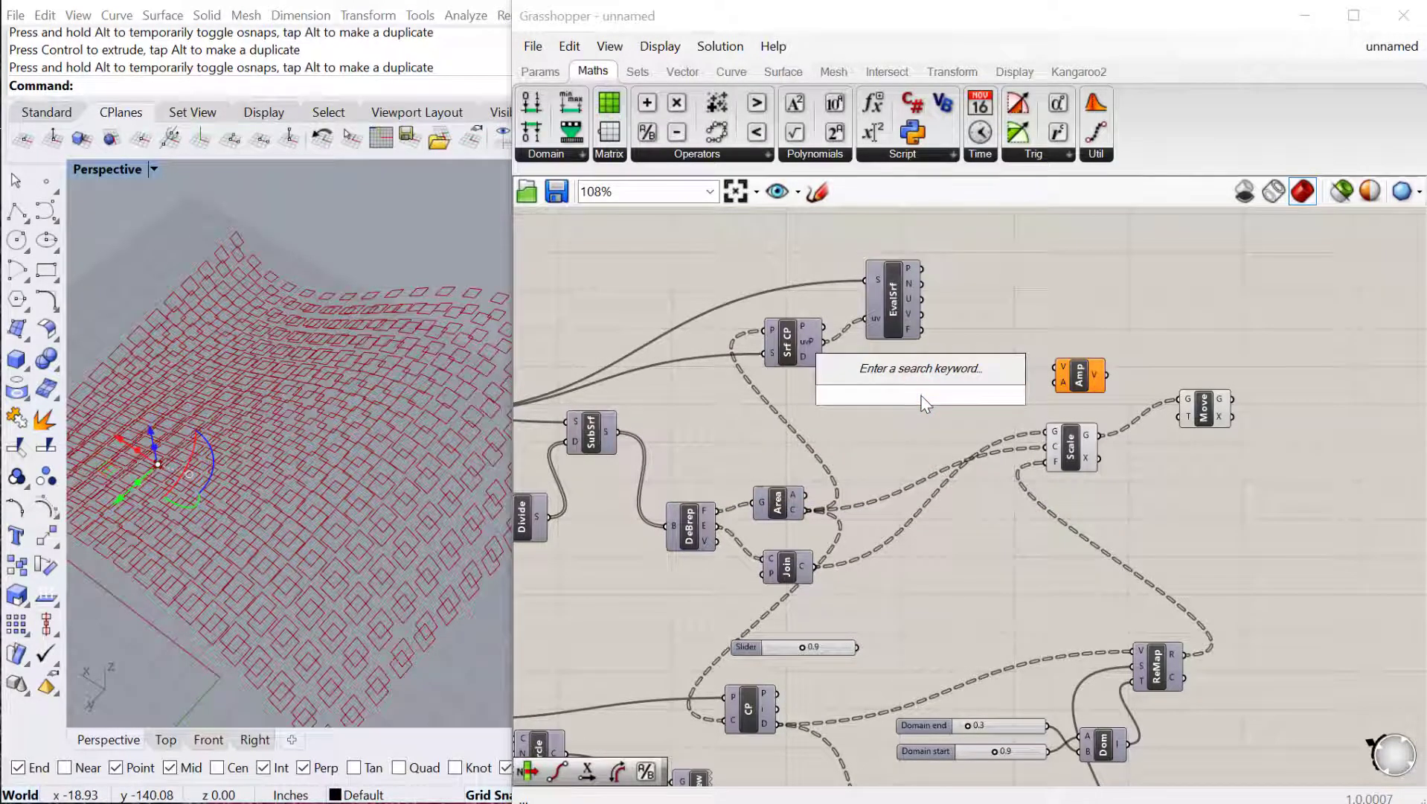
pyautogui.click(1197, 672)
pyautogui.moveTo(1184, 654); pyautogui.dragTo(1059, 395)
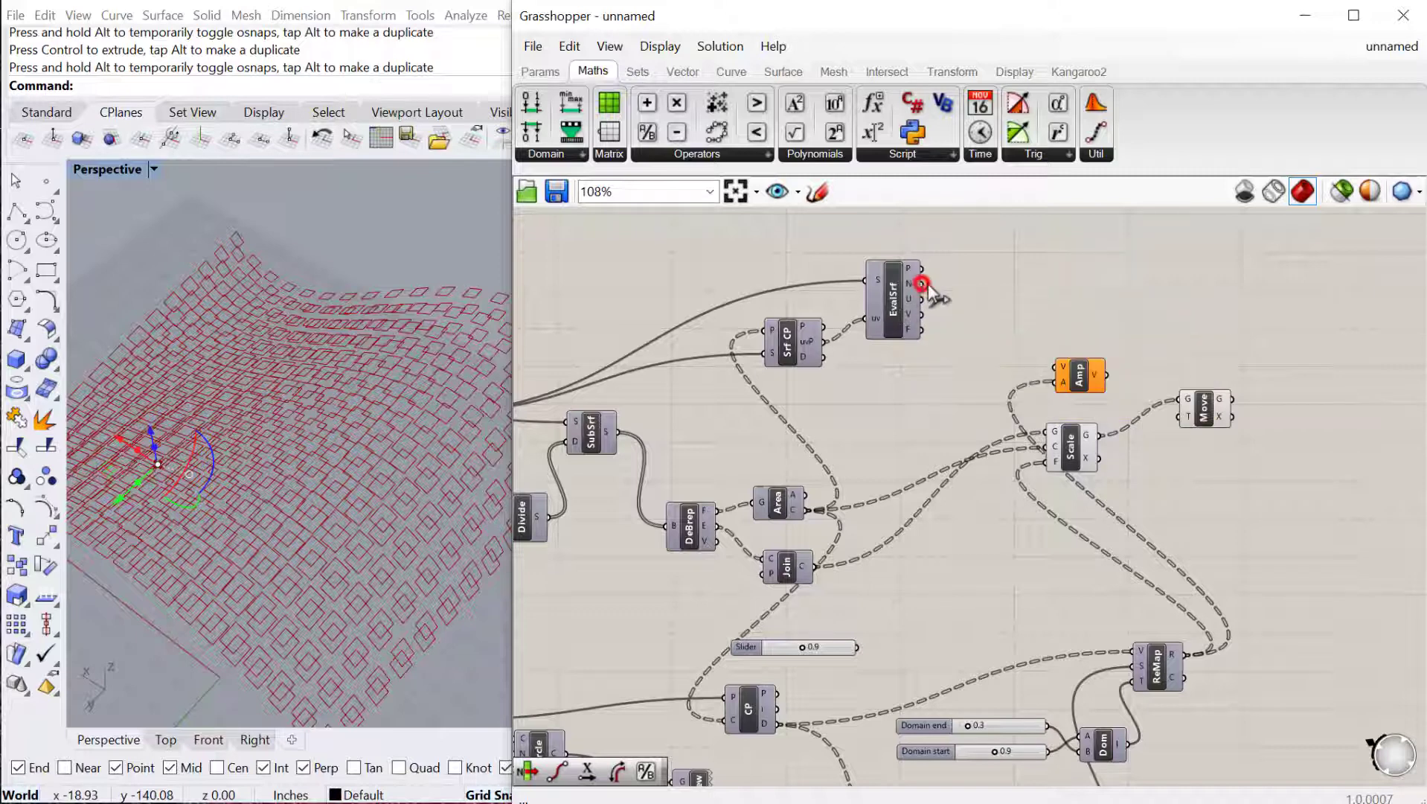
# Step: Connect the Evaluate Surface normals to Amplitude's vector input and Amplitude's output to Move's motion input
pyautogui.moveTo(921, 284); pyautogui.dragTo(1229, 404)
pyautogui.moveTo(327, 562); pyautogui.dragTo(385, 509, button='right')
pyautogui.scroll(5, 272, 488)
pyautogui.scroll(-5, 313, 466)
pyautogui.moveTo(314, 465); pyautogui.dragTo(330, 469, button='right')
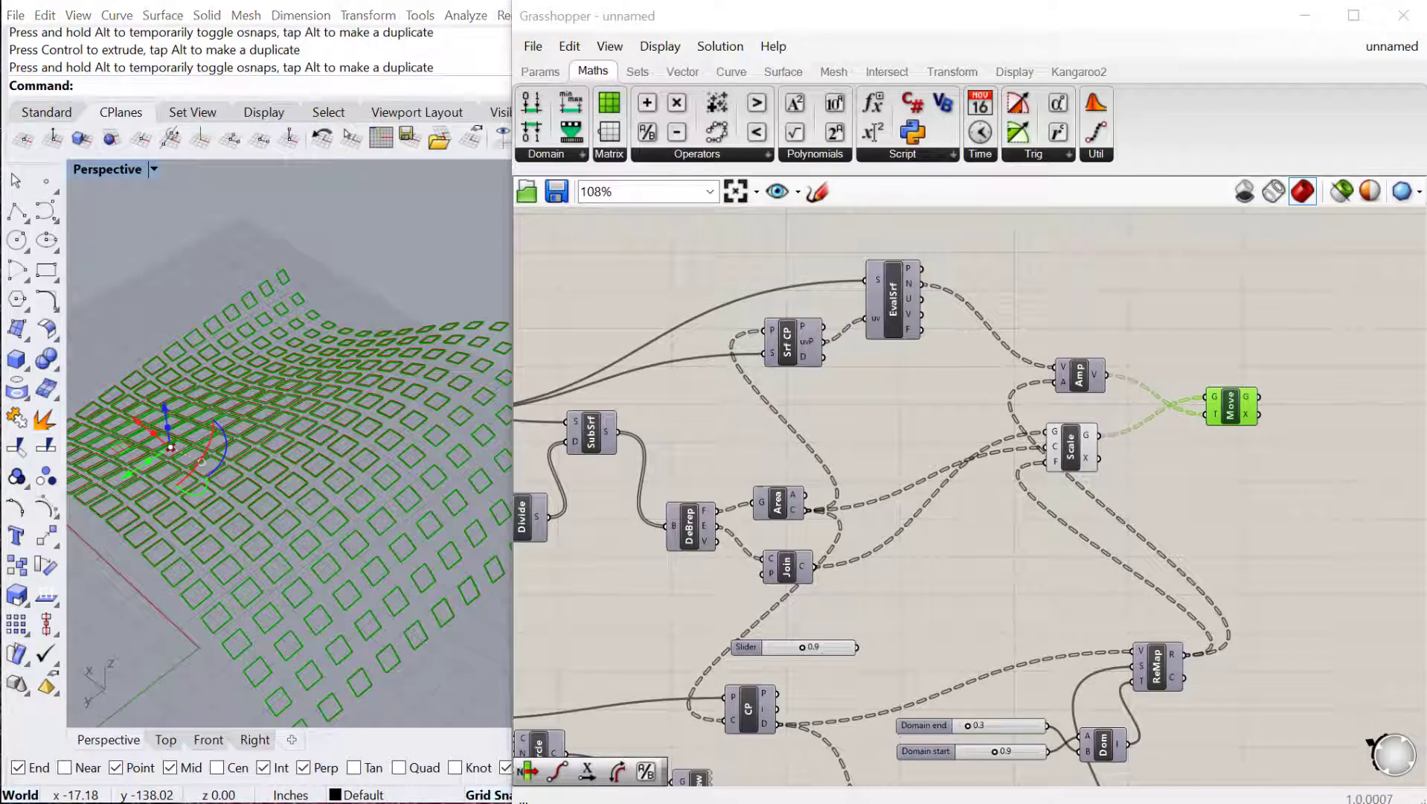
# Step: Space out the Amplitude and Move components so their wires run clear of the Scale component
pyautogui.click(1073, 372)
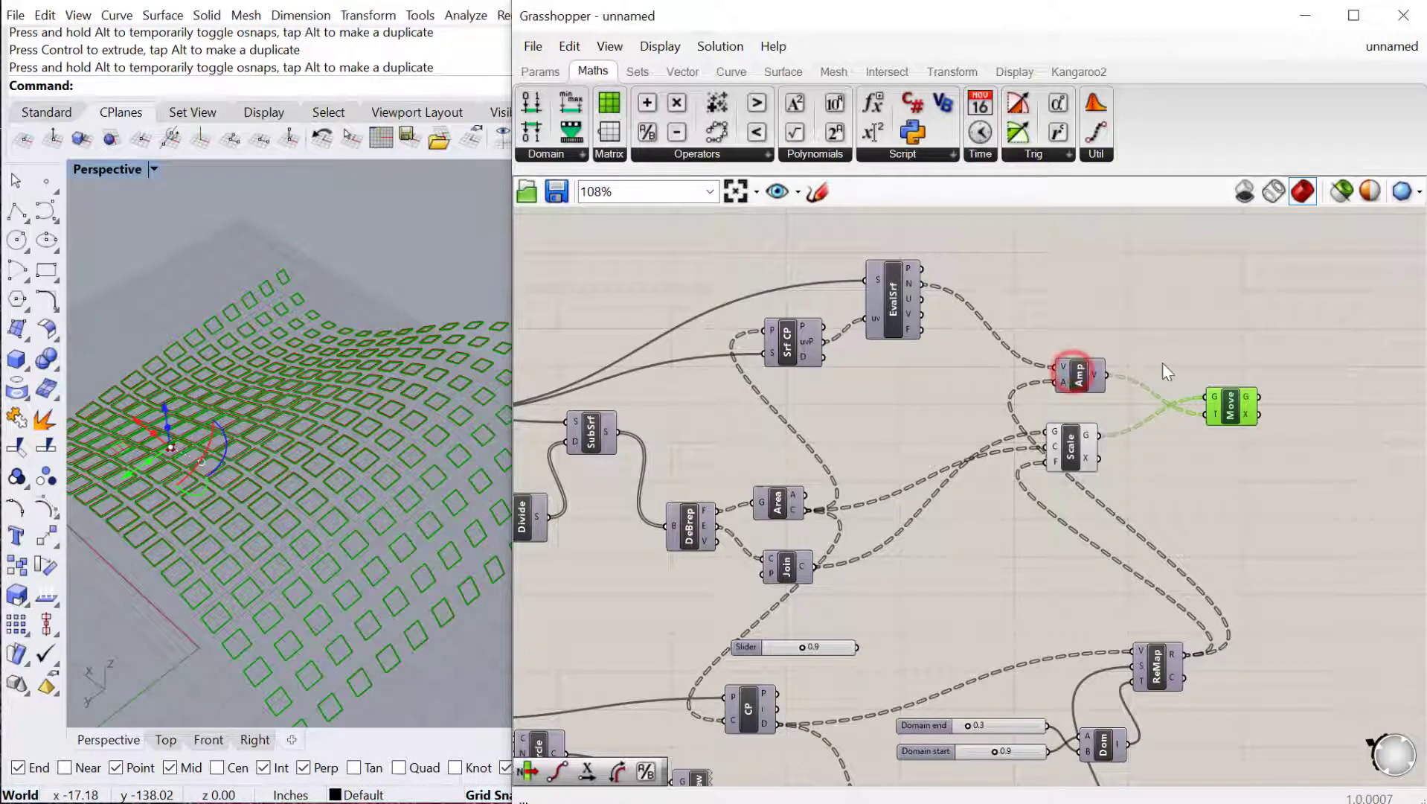
pyautogui.moveTo(1083, 370); pyautogui.dragTo(1202, 342)
pyautogui.moveTo(1225, 402); pyautogui.dragTo(1333, 407)
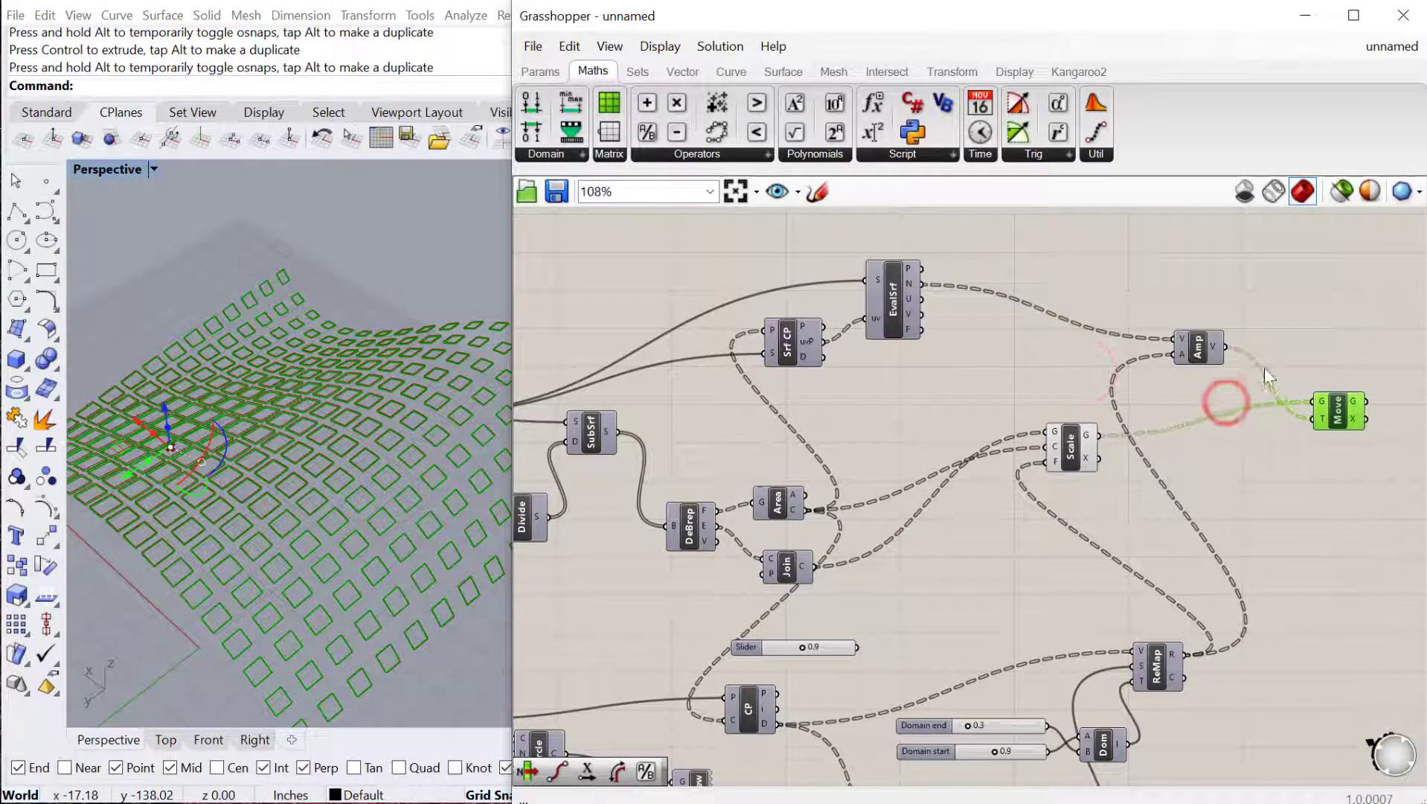
pyautogui.moveTo(1199, 346); pyautogui.dragTo(1215, 357)
pyautogui.moveTo(1194, 543); pyautogui.dragTo(1154, 518, button='right')
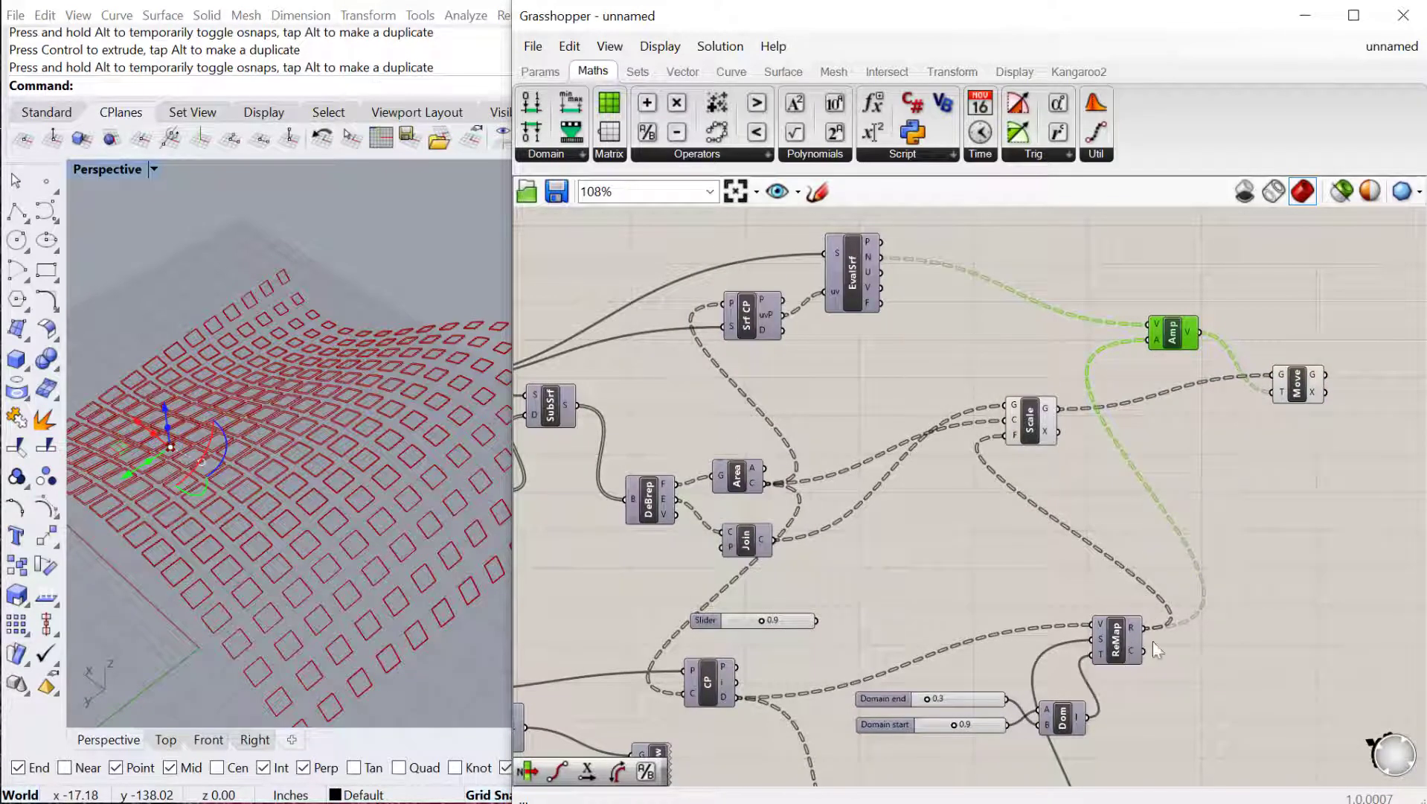
# Step: Add a Multiplication component and connect the remapped values to its A input
pyautogui.doubleClick(1199, 495)
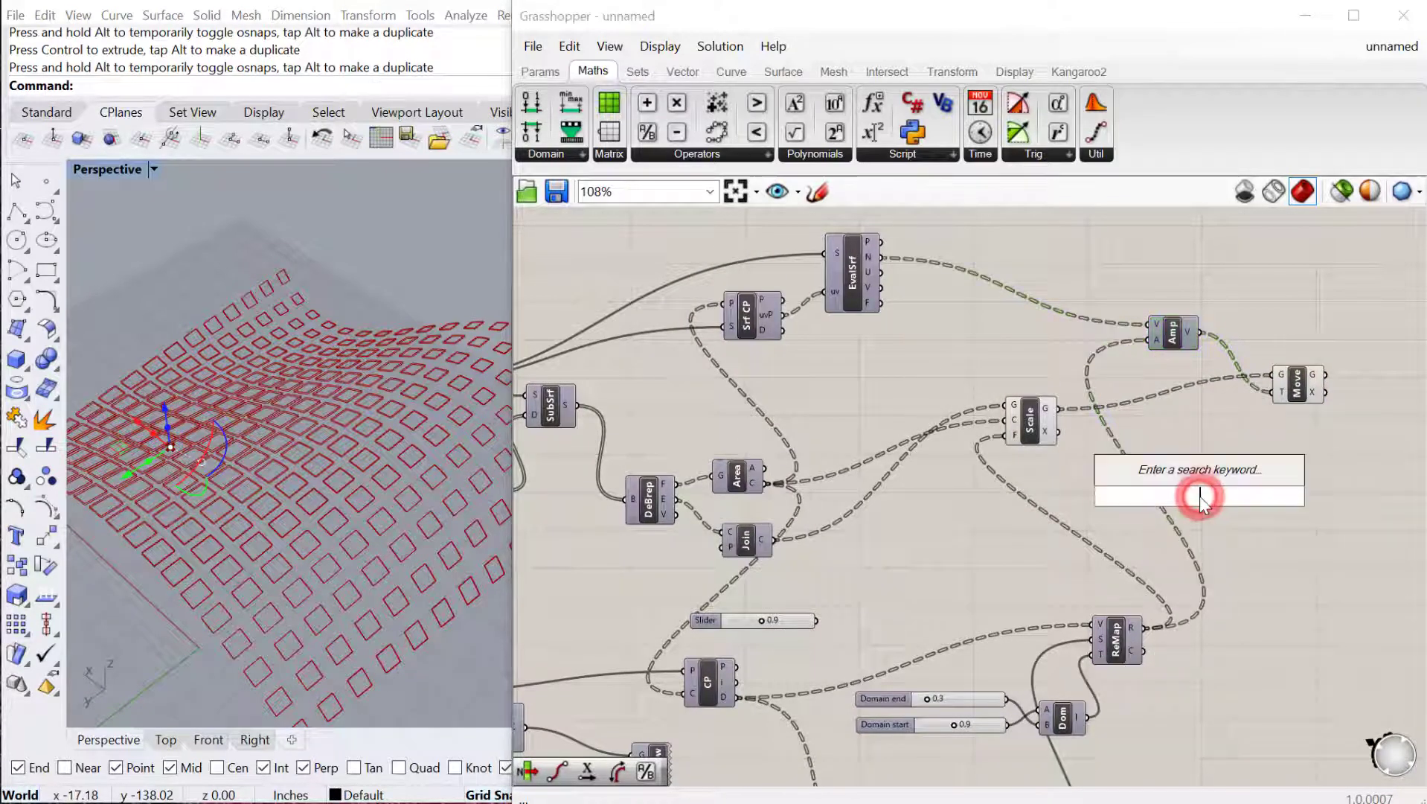
pyautogui.write('mult')
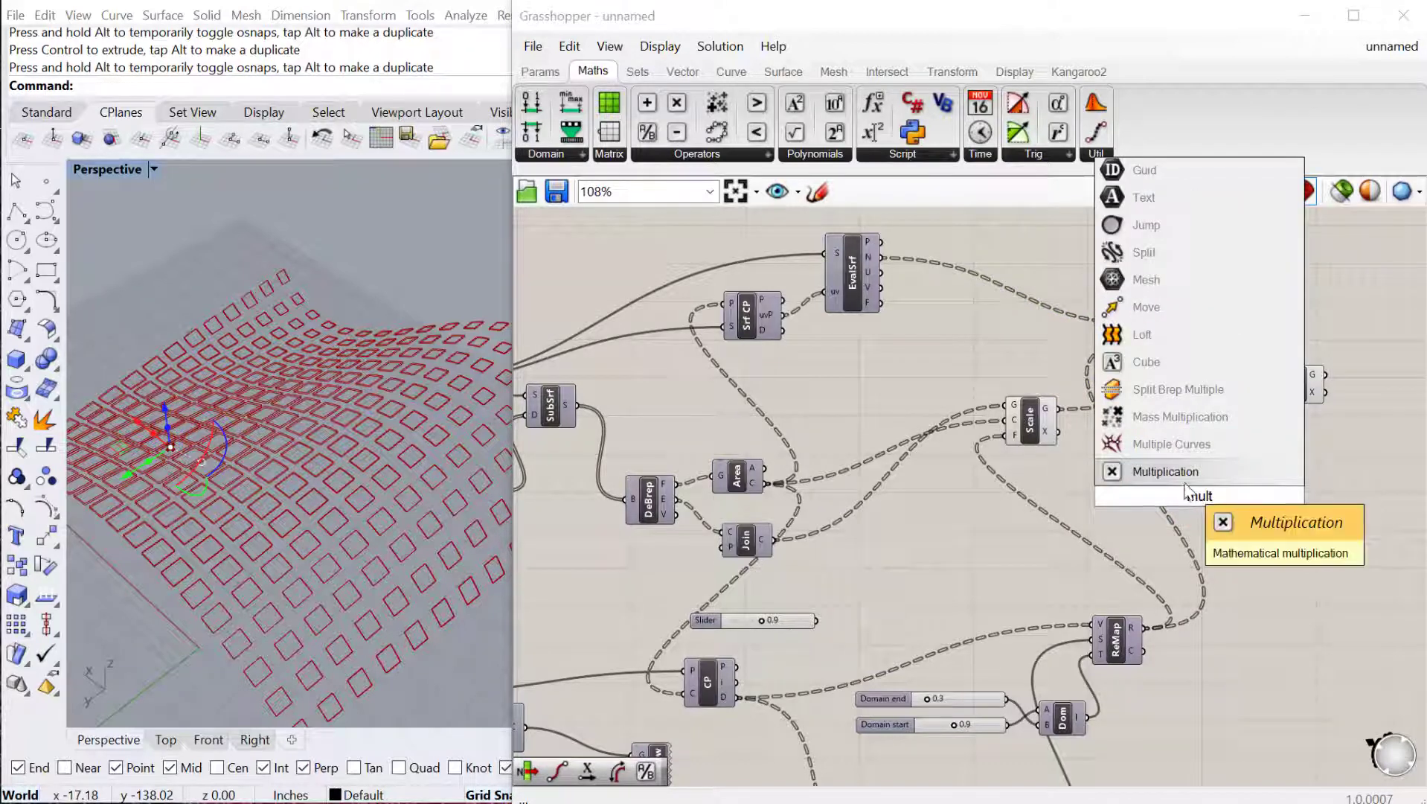
pyautogui.click(1187, 471)
pyautogui.moveTo(1144, 627); pyautogui.dragTo(1262, 503)
# Step: Create a number slider starting at 2.00 with an upper limit of 20.00 and connect it to Multiplication's B input
pyautogui.click(1237, 592)
pyautogui.doubleClick(1237, 592)
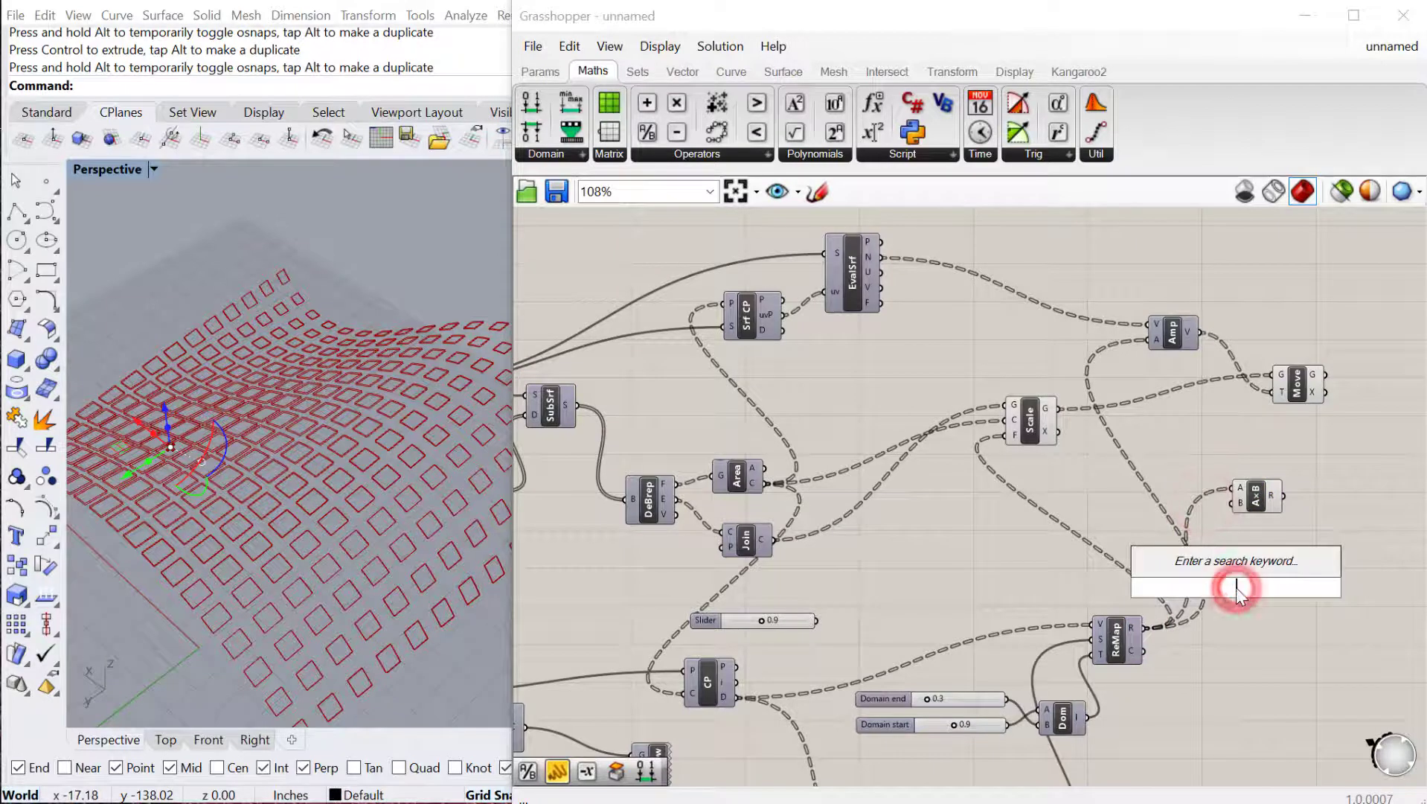
pyautogui.write('2<20')
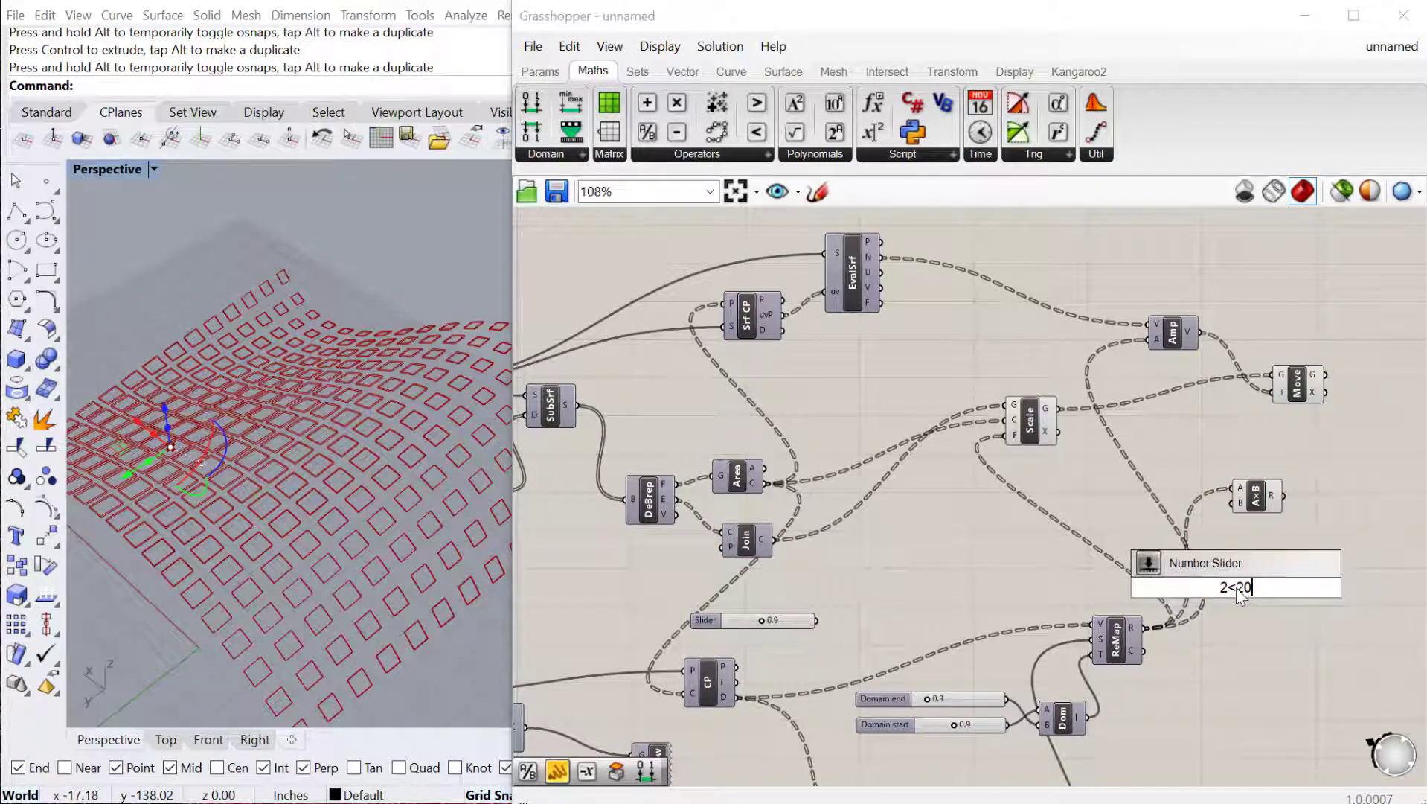
pyautogui.write('.00')
pyautogui.press('Return')
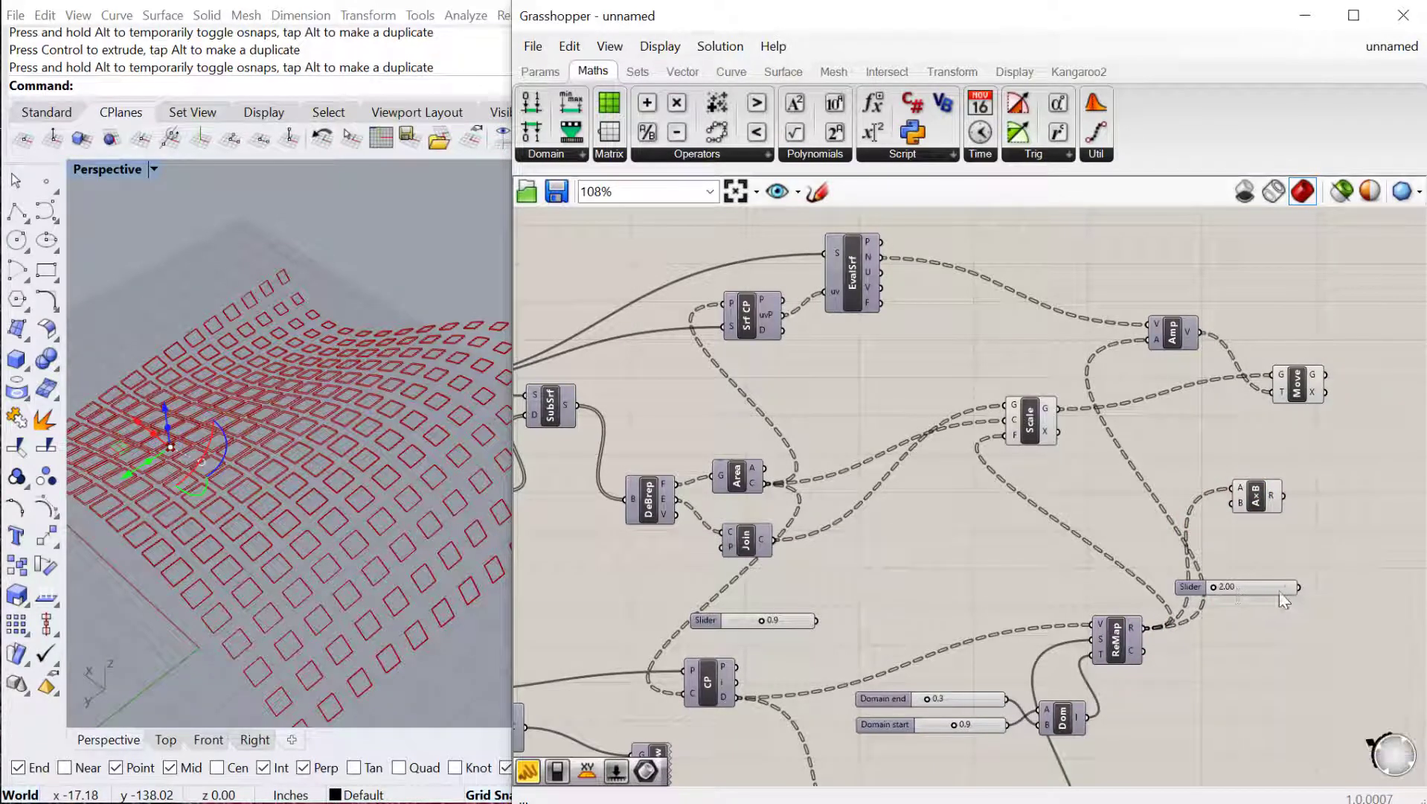
pyautogui.moveTo(1299, 587)
pyautogui.mouseDown()
pyautogui.moveTo(1239, 503)
pyautogui.moveTo(1182, 554)
pyautogui.moveTo(1120, 530)
pyautogui.mouseUp()
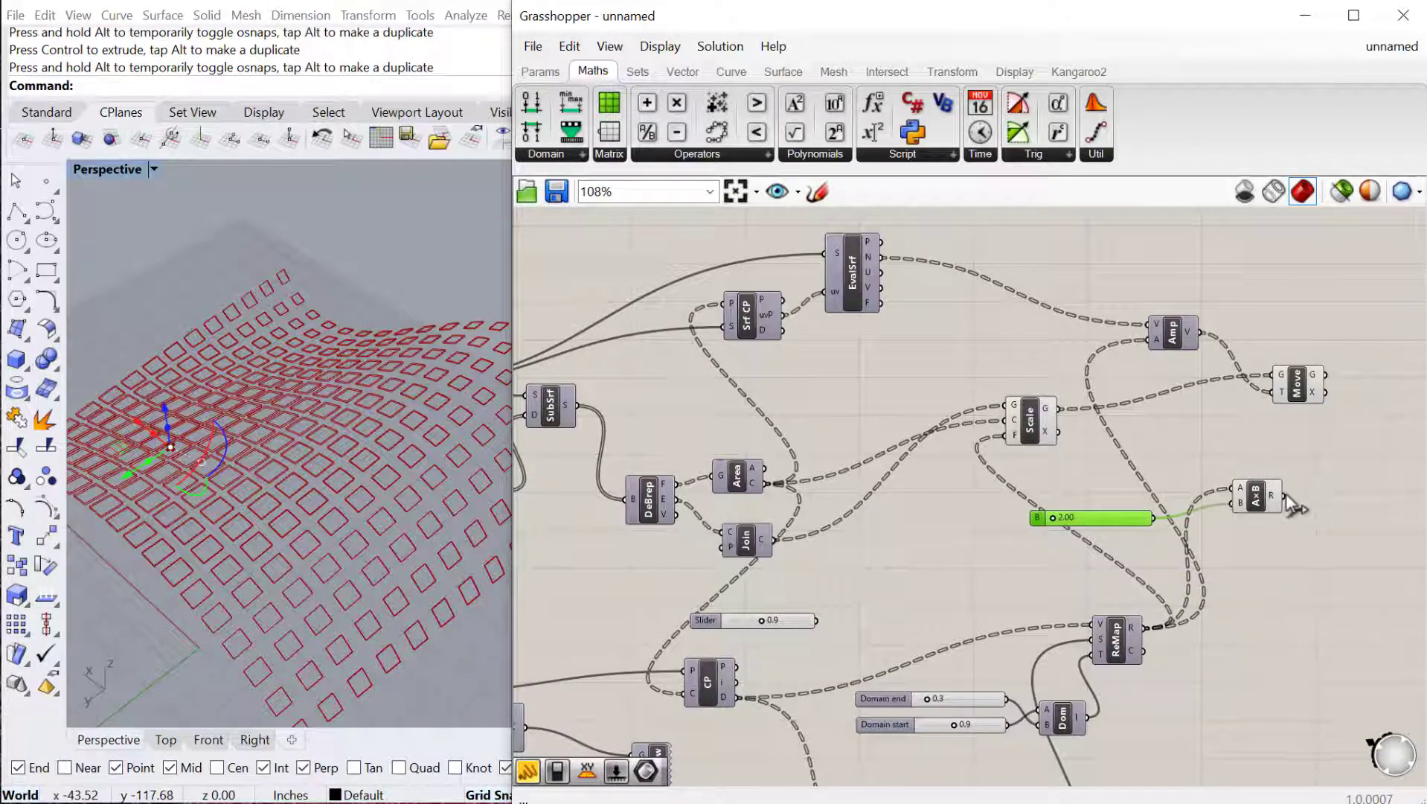
# Step: Connect the multiplication result to Amplitude's amplitude input and raise the multiplier slider to 11.97
pyautogui.moveTo(1287, 495); pyautogui.dragTo(1156, 340)
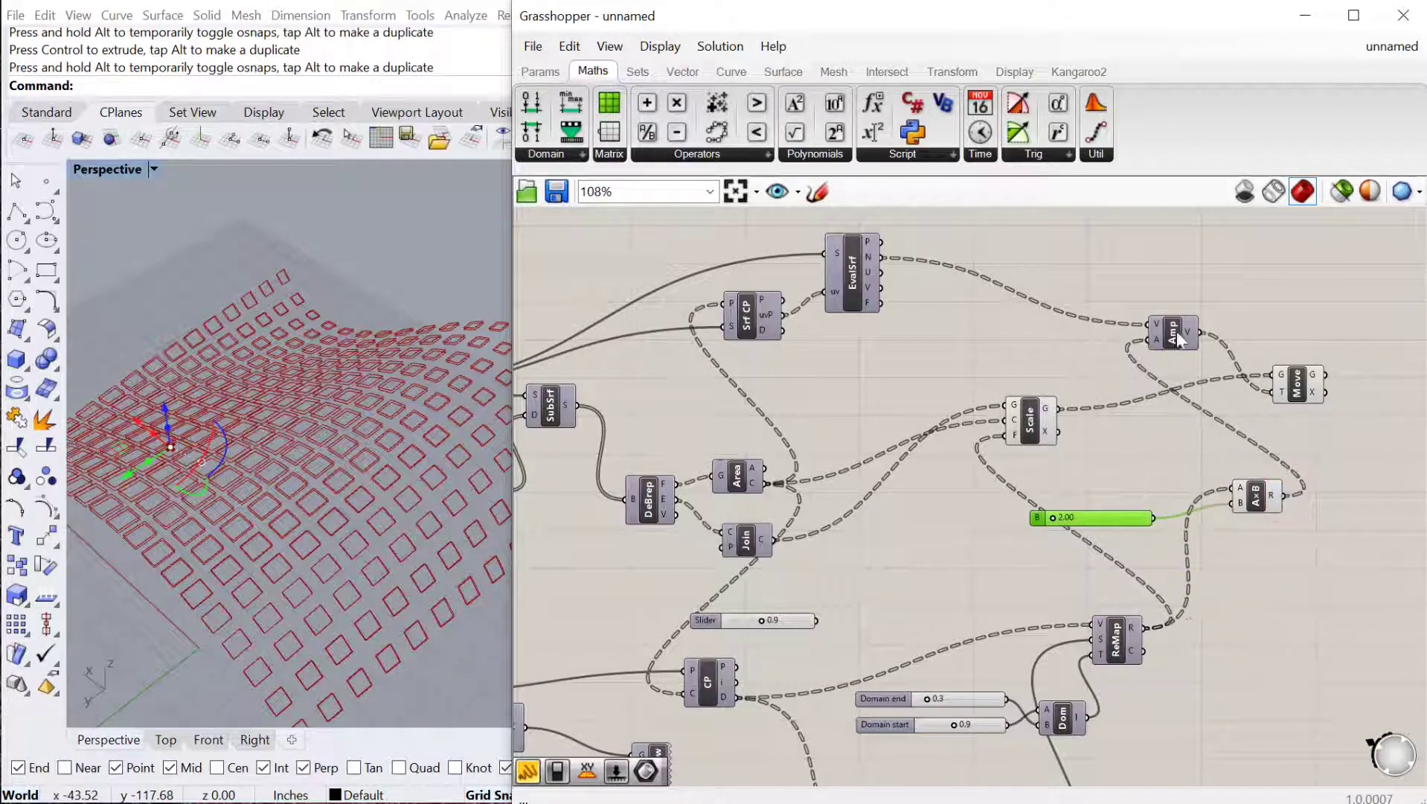
pyautogui.moveTo(1056, 523); pyautogui.dragTo(1109, 527)
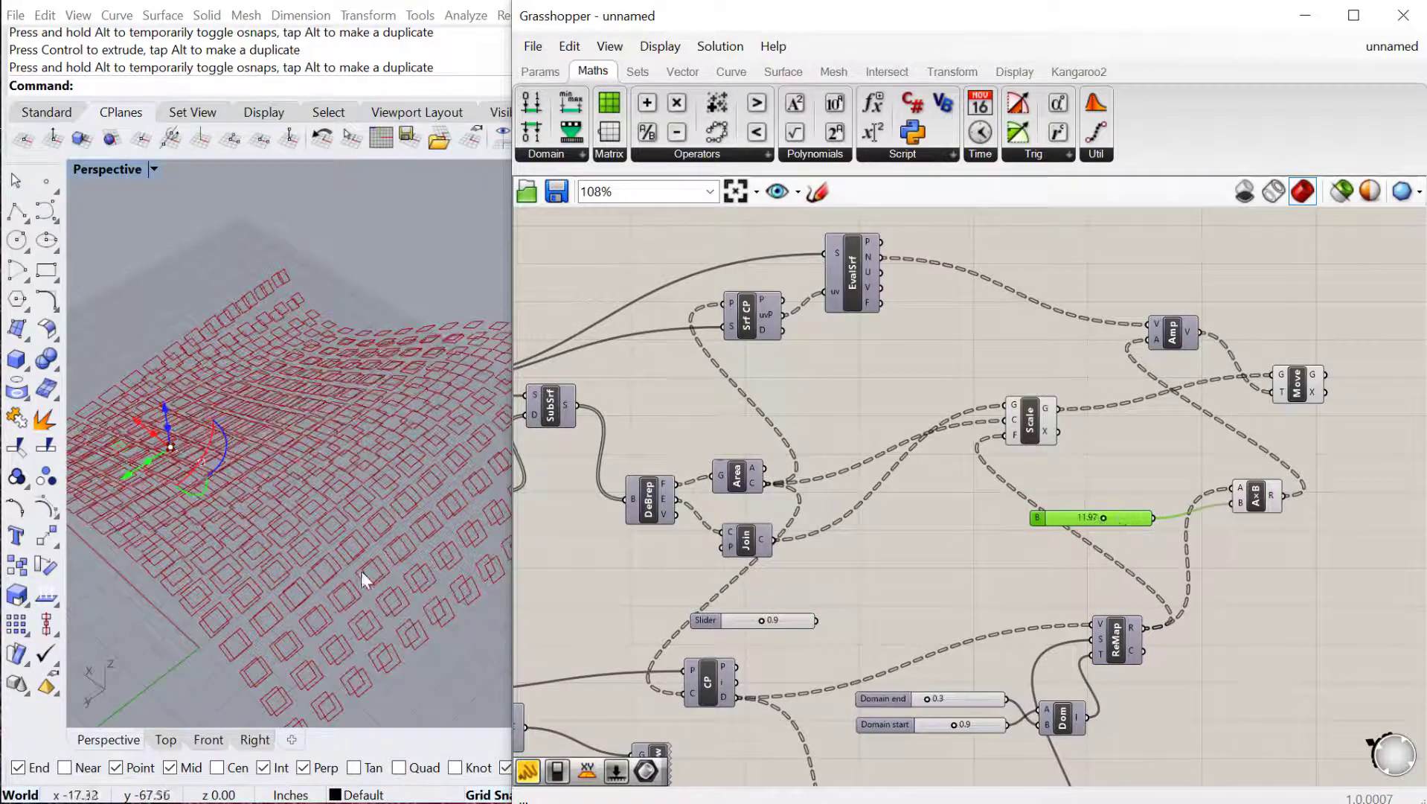
pyautogui.moveTo(361, 571)
pyautogui.mouseDown(button='right')
pyautogui.moveTo(398, 468)
pyautogui.moveTo(380, 551)
pyautogui.mouseUp(button='right')
pyautogui.scroll(-1, 1024, 448)
# Step: Add a Loft component and connect both the scaled outlines and the moved outlines to its curves input
pyautogui.moveTo(1312, 520); pyautogui.dragTo(1173, 510, button='right')
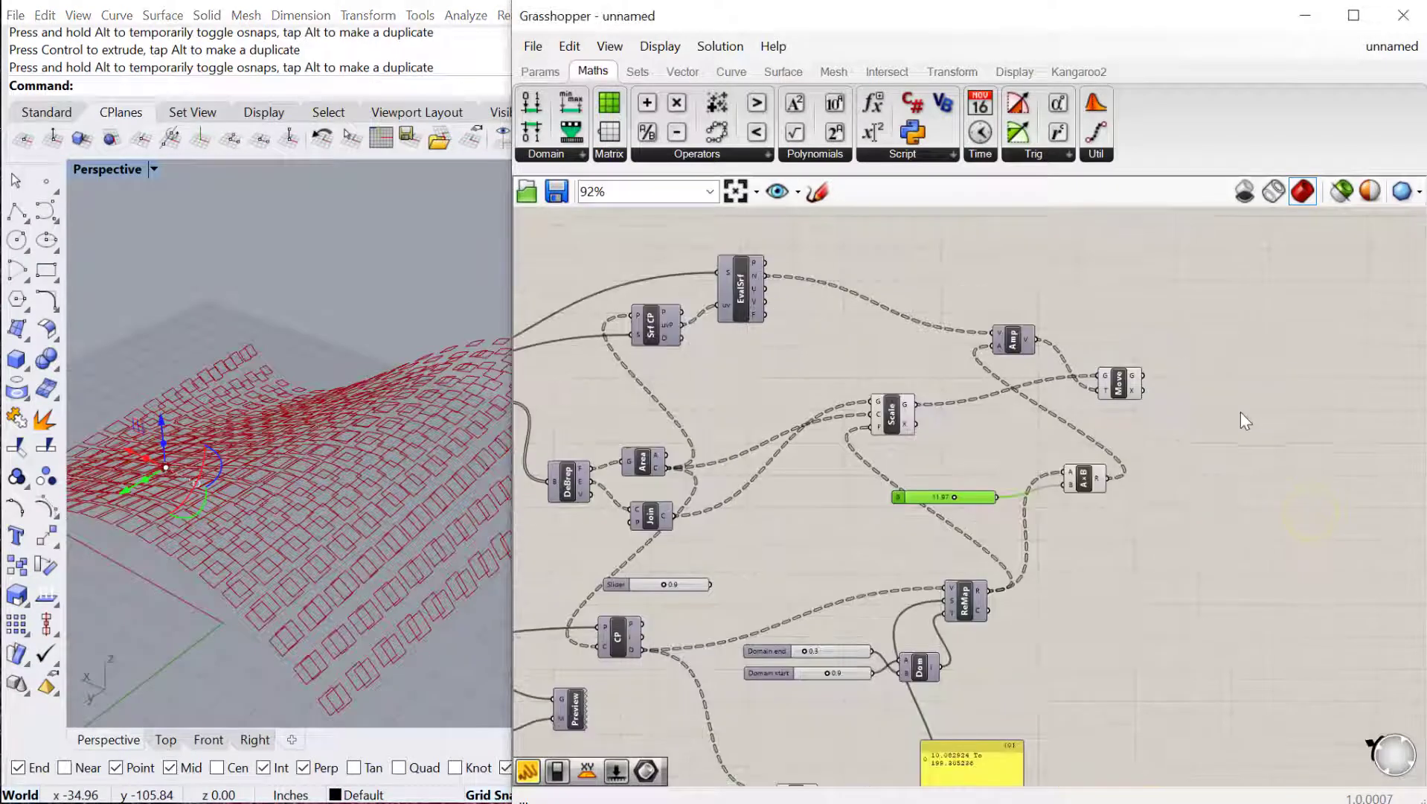
pyautogui.doubleClick(1250, 430)
pyautogui.write('loft')
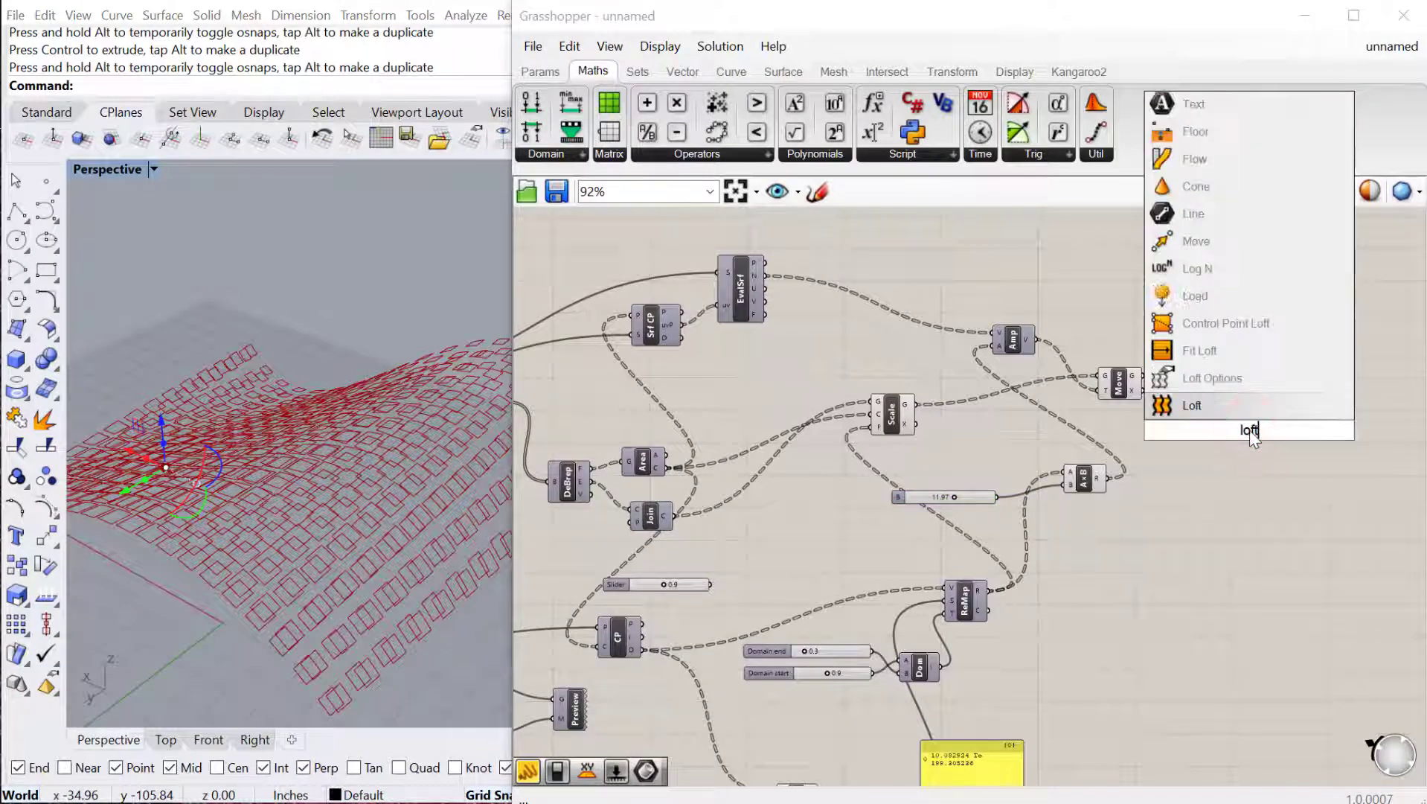
pyautogui.press('Return')
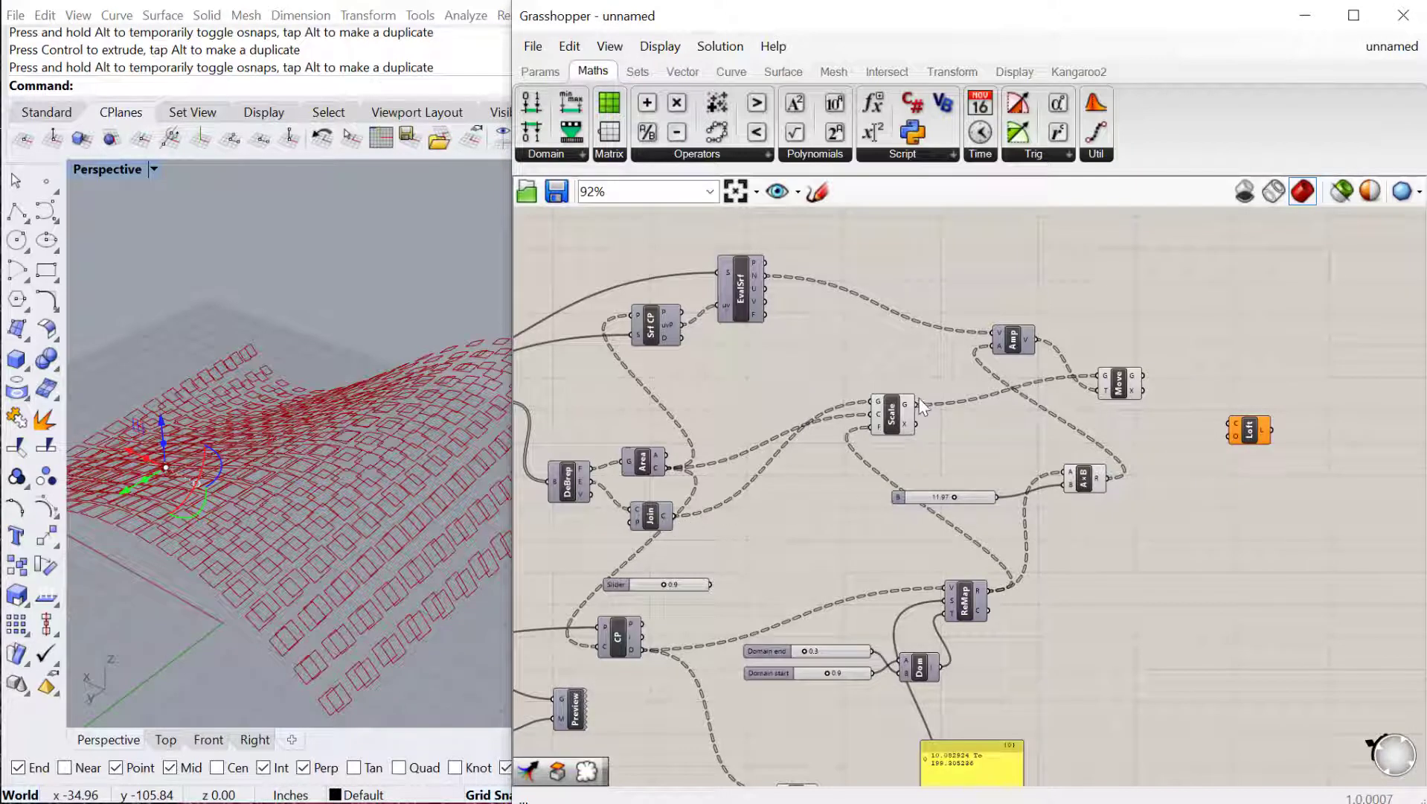
pyautogui.moveTo(927, 415); pyautogui.dragTo(1229, 423)
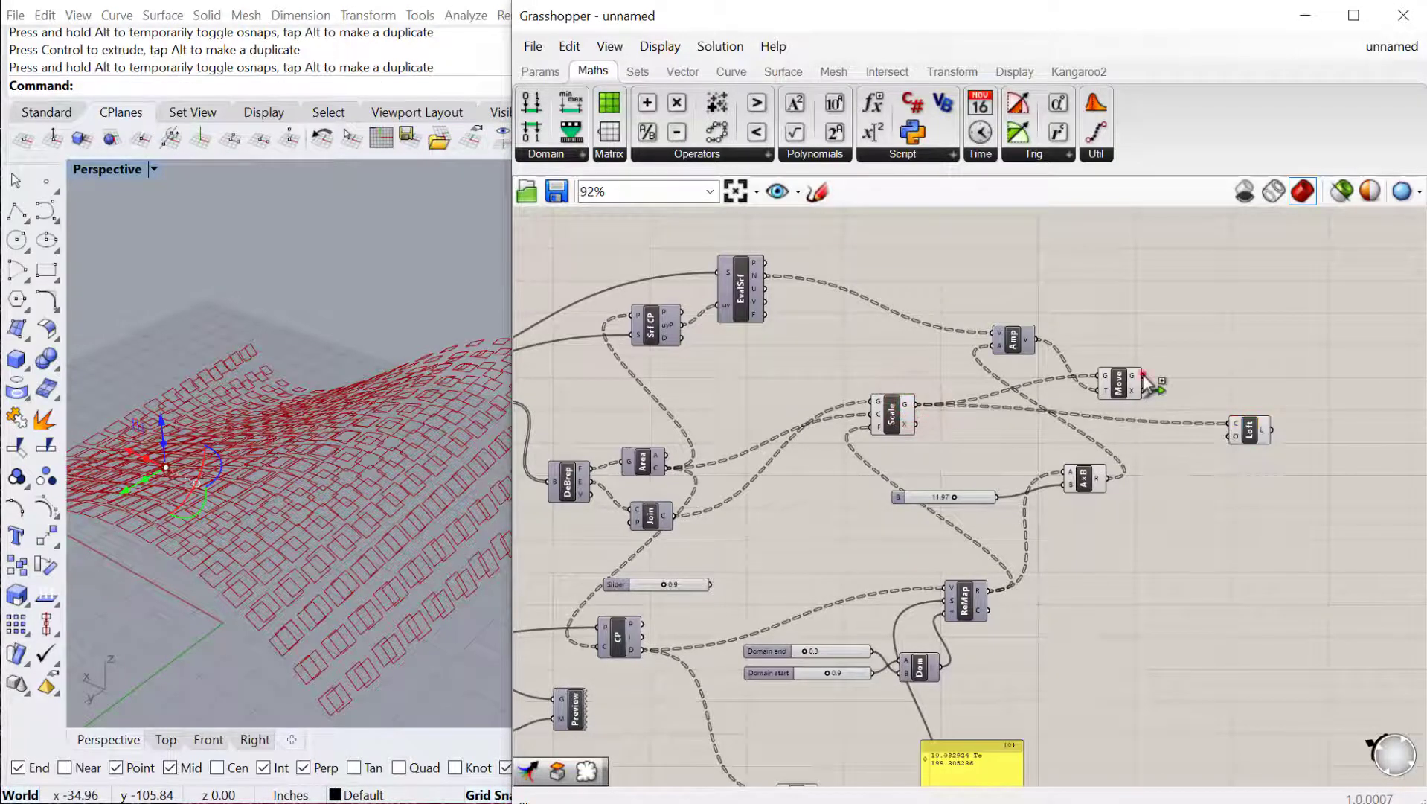
pyautogui.keyDown('shift'); pyautogui.moveTo(1146, 376); pyautogui.dragTo(1229, 425); pyautogui.keyUp('shift')
pyautogui.click(1254, 436)
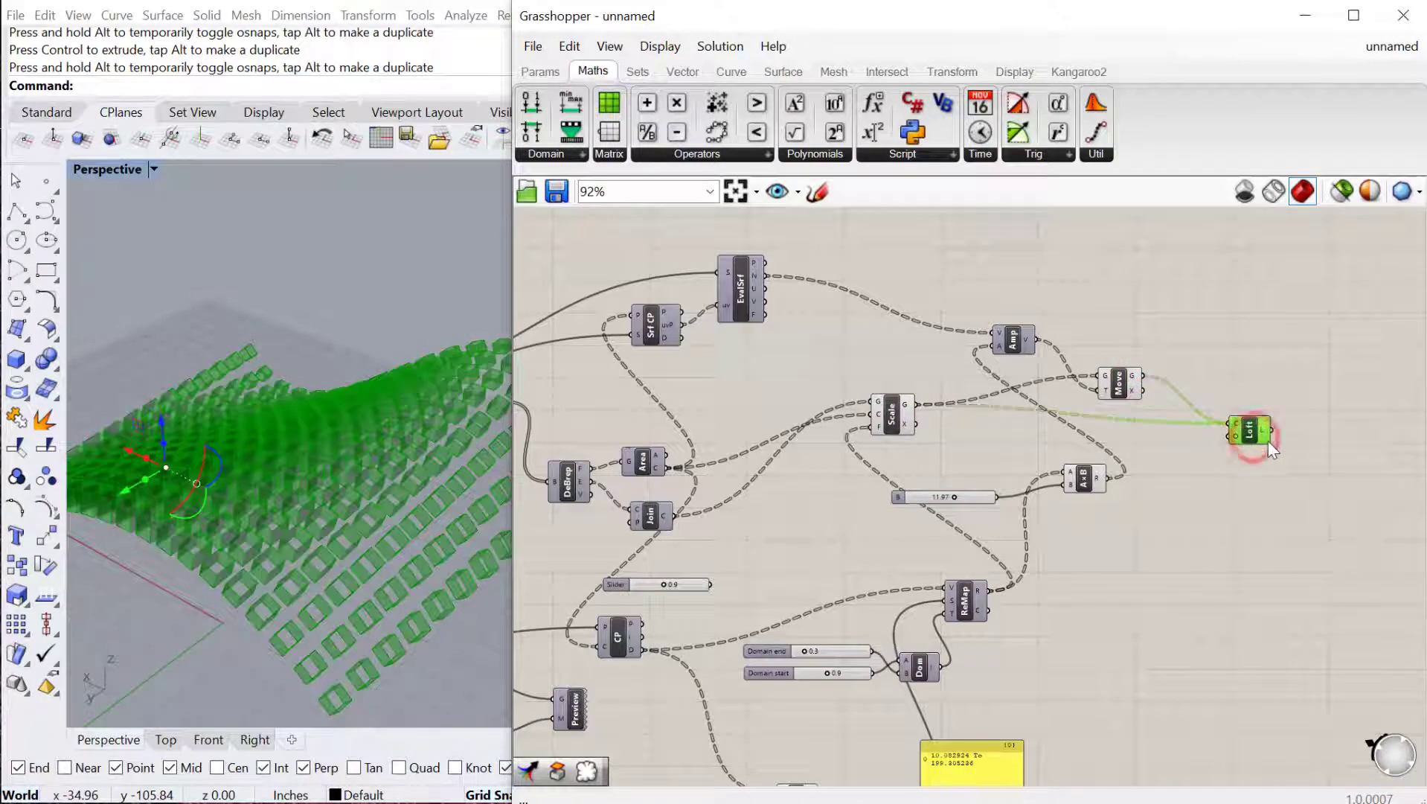
pyautogui.moveTo(363, 459); pyautogui.dragTo(320, 497, button='right')
# Step: Try to close the lofted panels with a Cap Holes component fed by Loft, and delete that component
pyautogui.doubleClick(1322, 430)
pyautogui.write('cap')
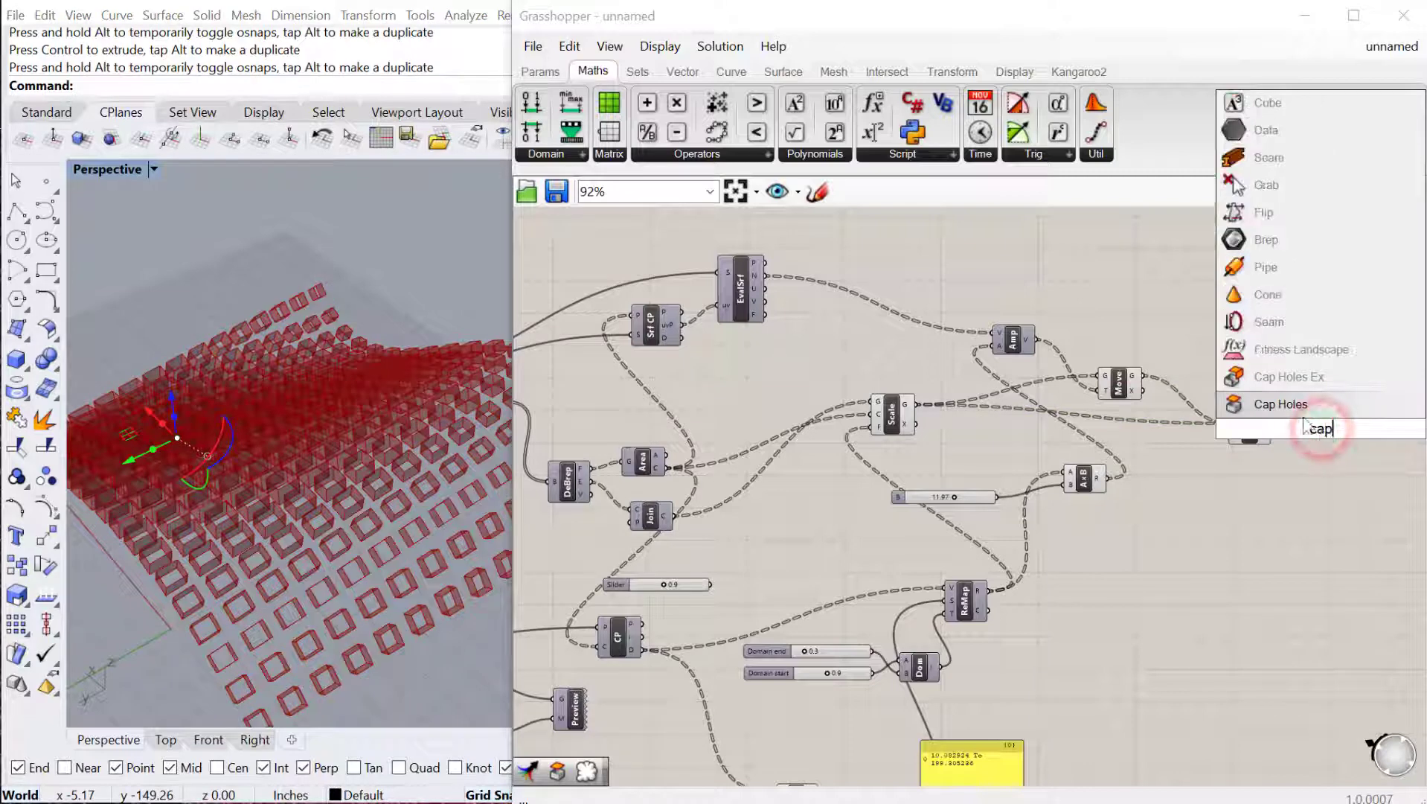
pyautogui.click(1297, 405)
pyautogui.moveTo(1301, 434); pyautogui.dragTo(1306, 433)
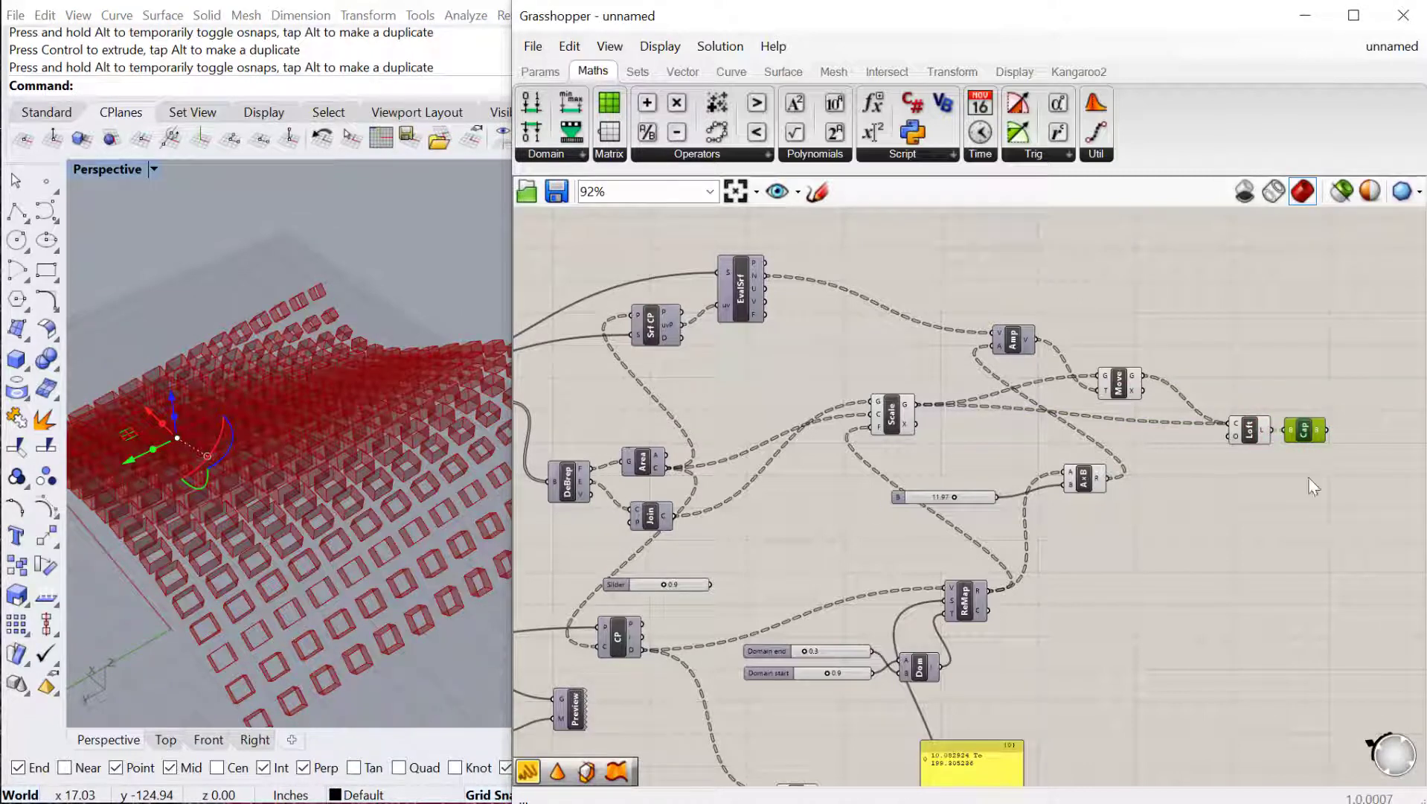
pyautogui.click(1316, 436)
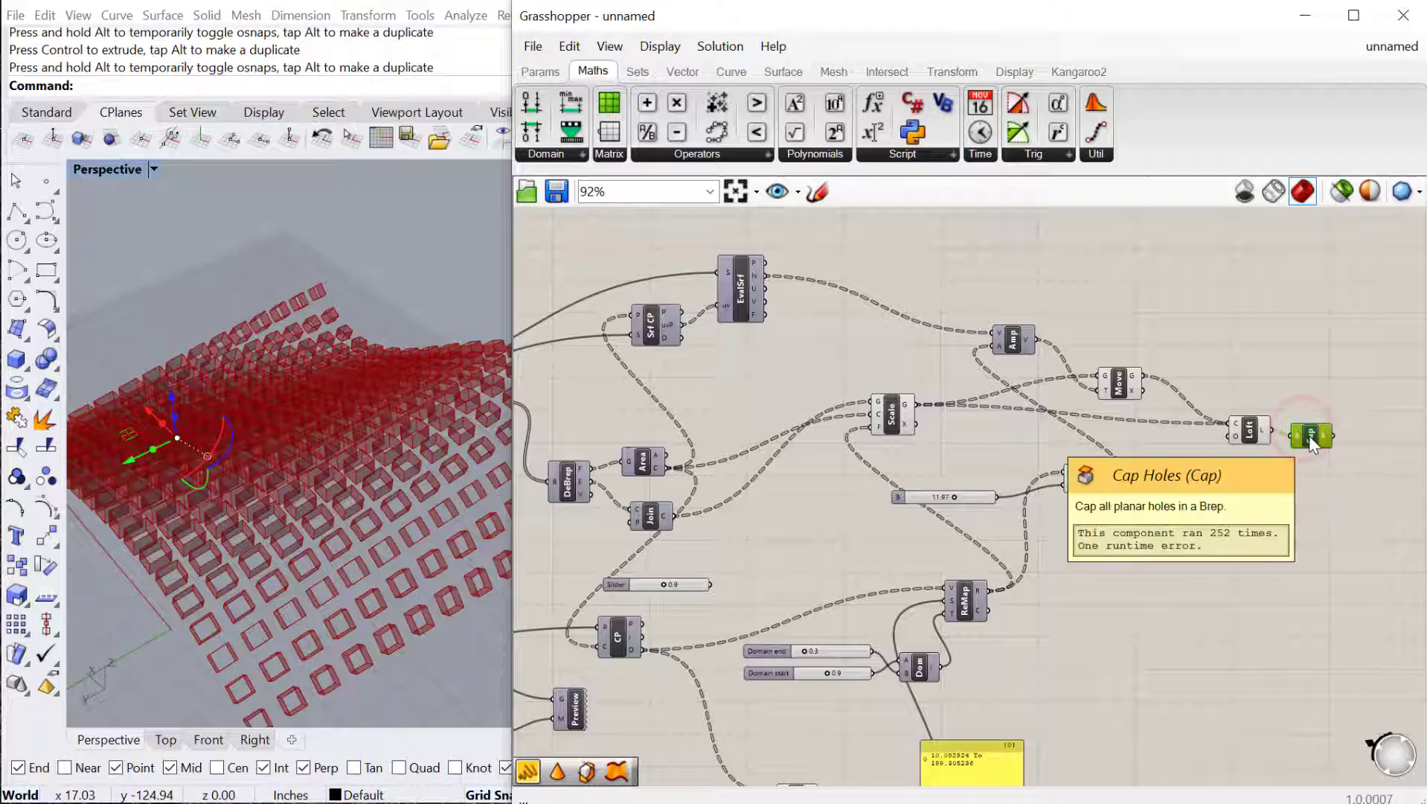
pyautogui.press('Delete')
# Step: Move the attractor point across the surface from its edge towards the middle of the panels
pyautogui.moveTo(165, 443); pyautogui.dragTo(186, 470, button='right')
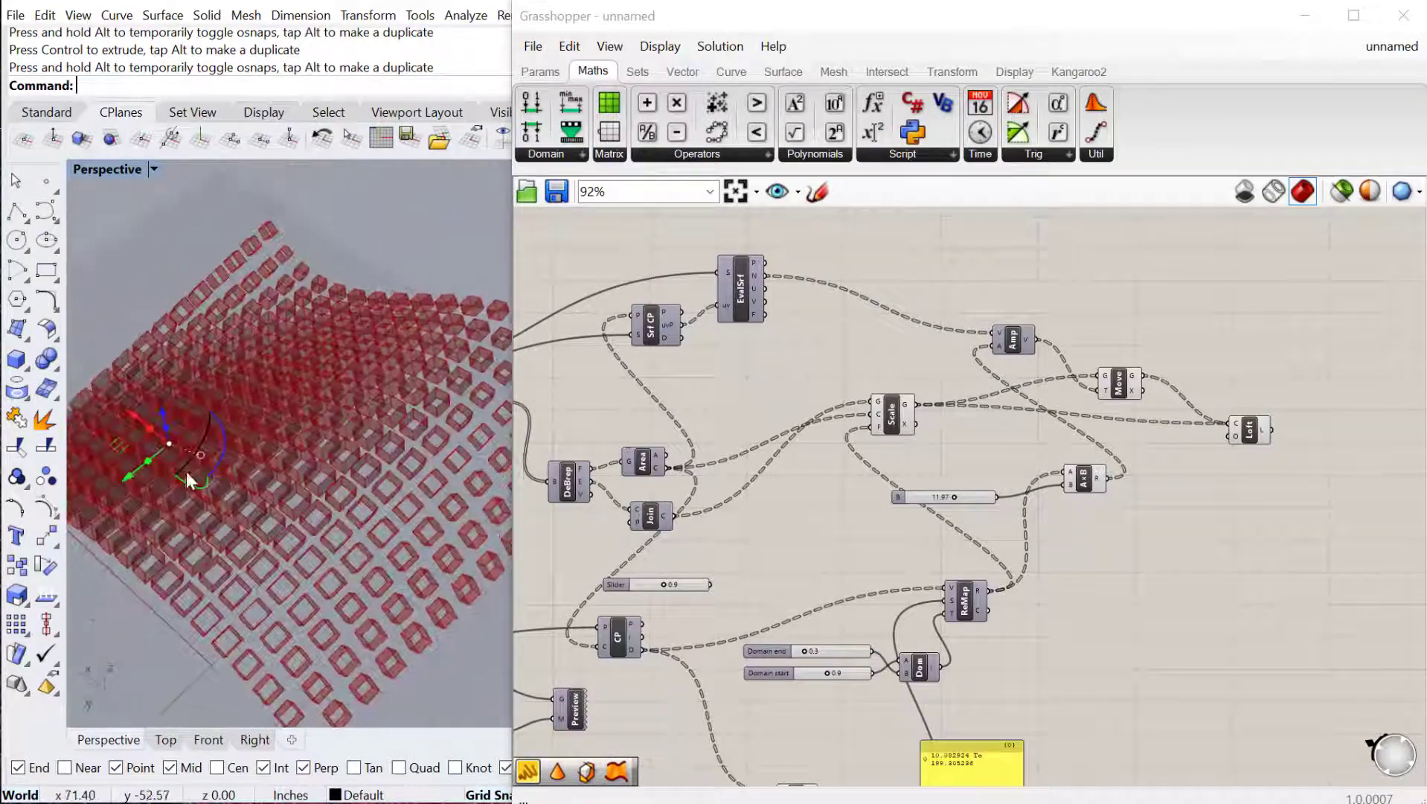
pyautogui.moveTo(173, 444); pyautogui.dragTo(429, 392)
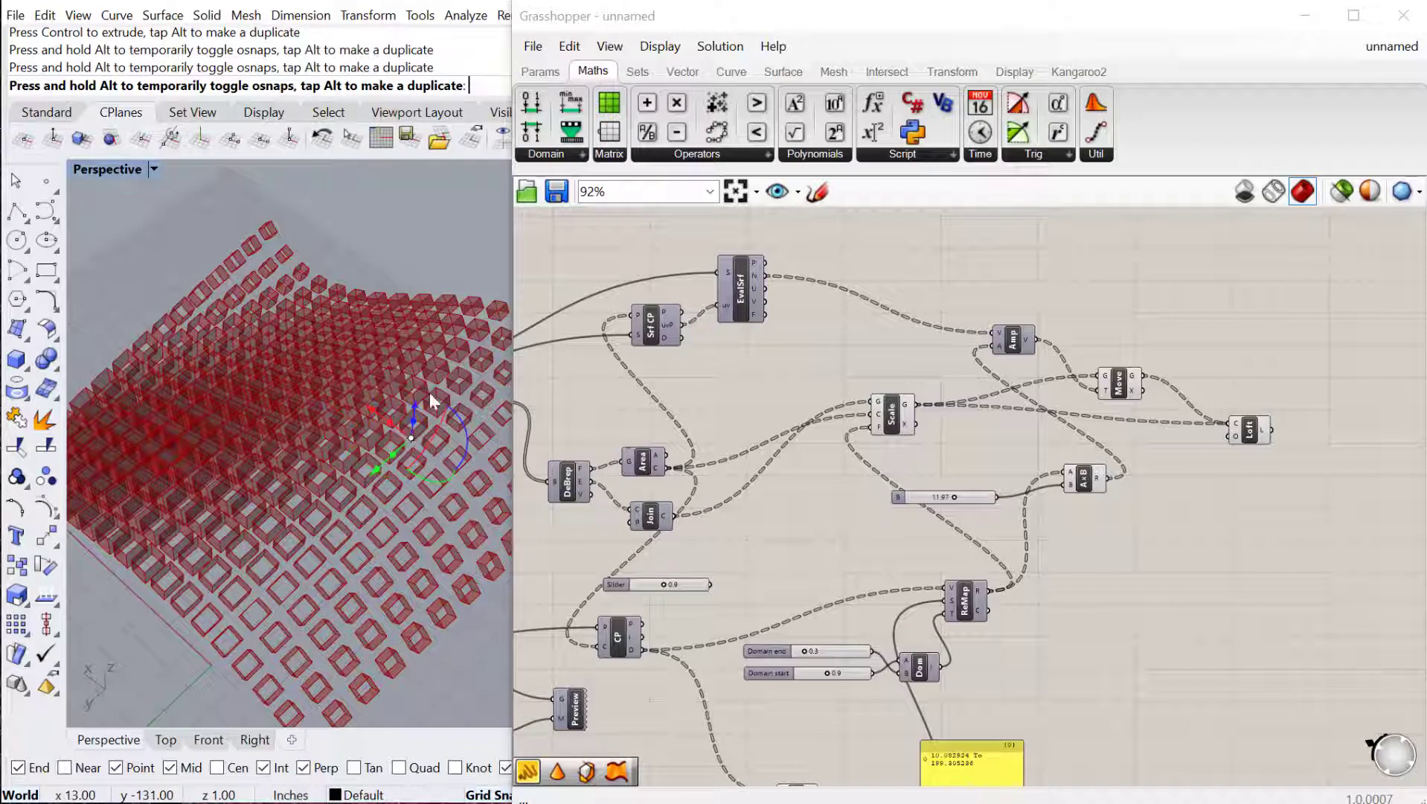
pyautogui.moveTo(395, 518); pyautogui.dragTo(396, 518)
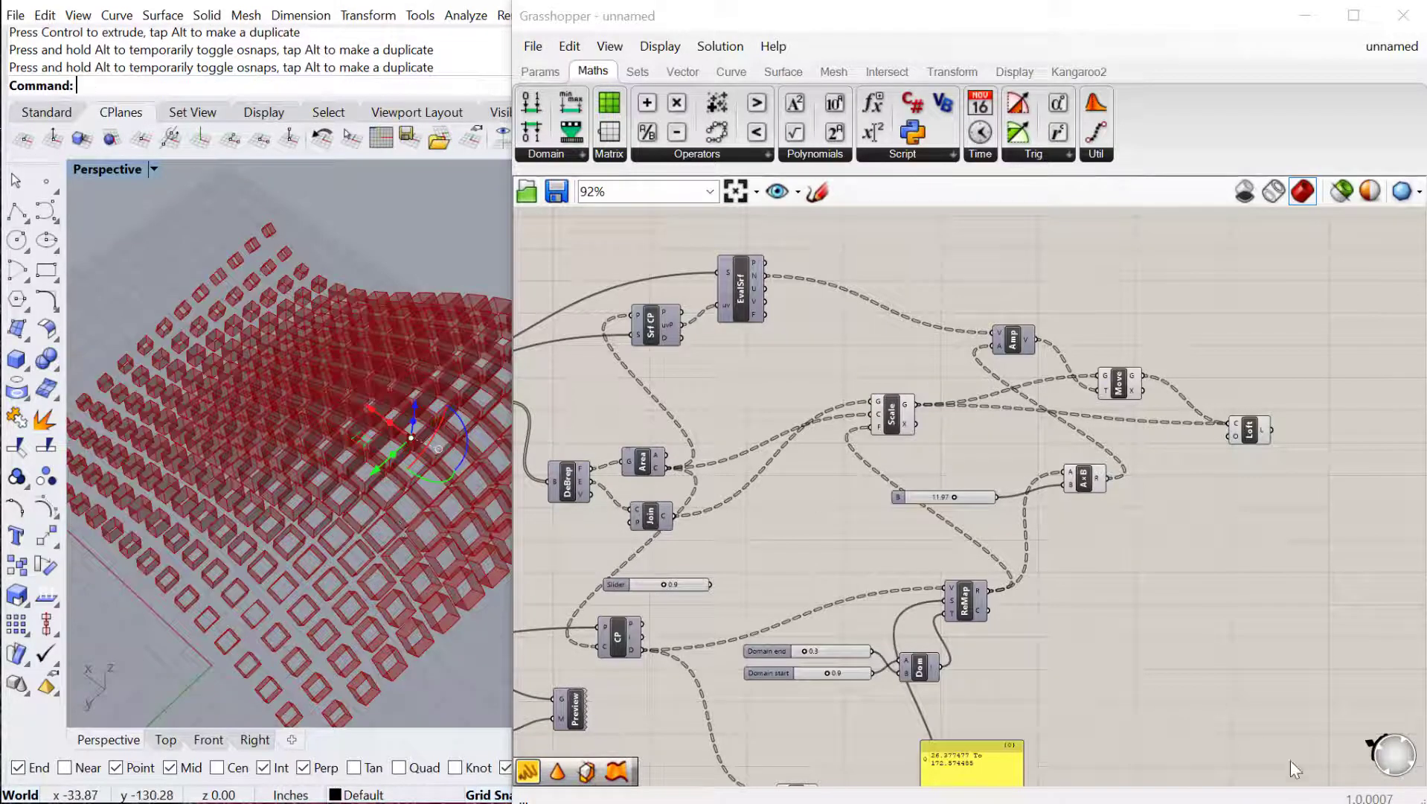